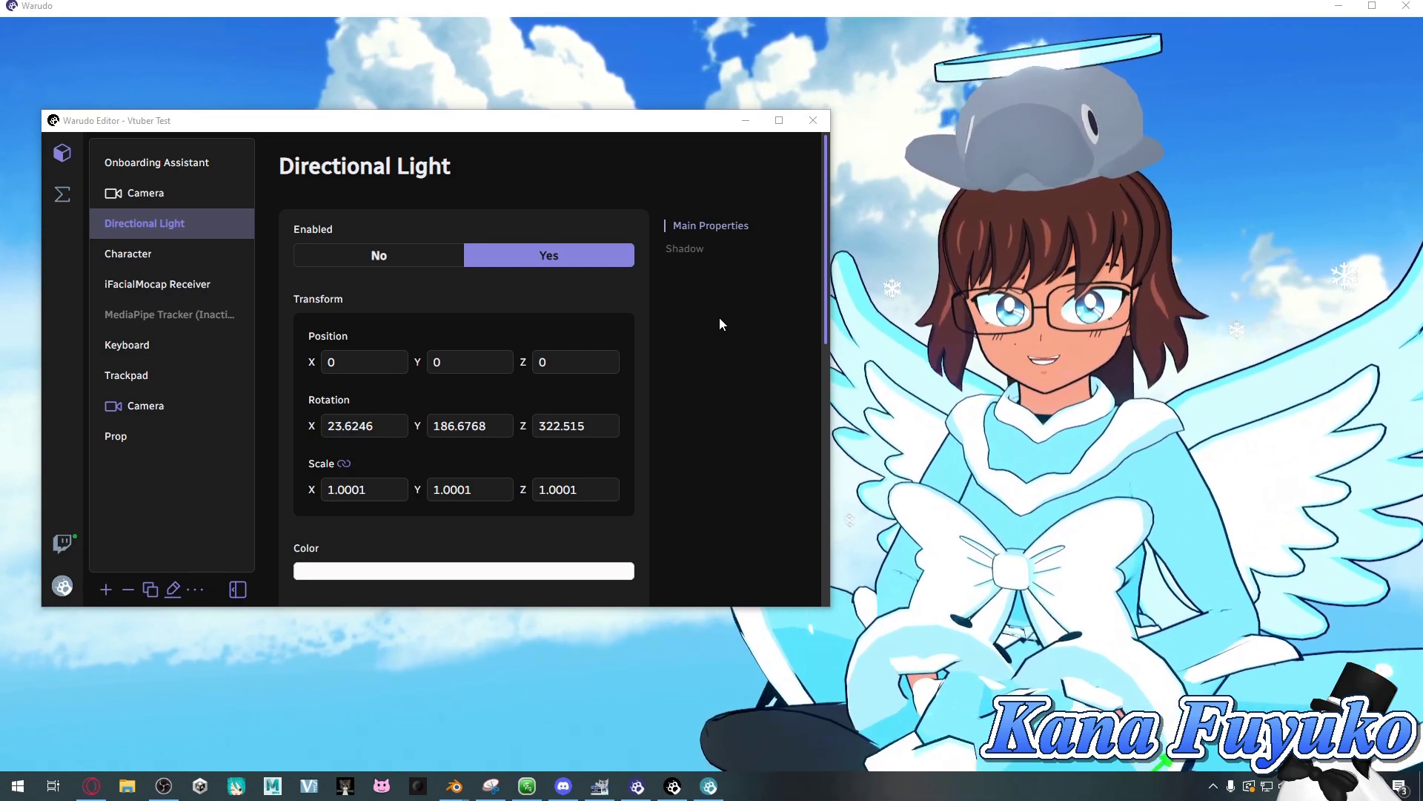
- Move the Warudo Editor window up and to the right over the avatar scene
drag(607, 127, 677, 95)
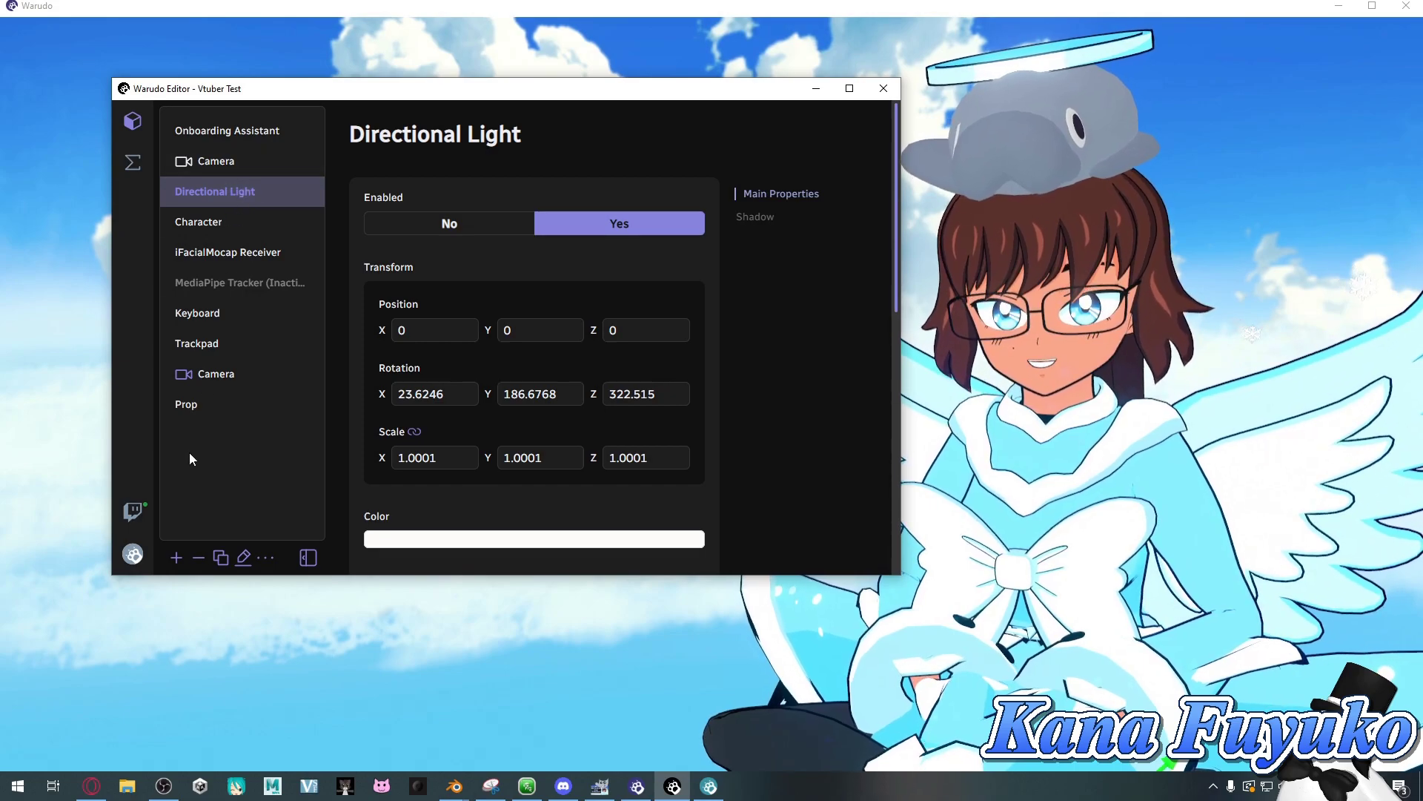
click(176, 558)
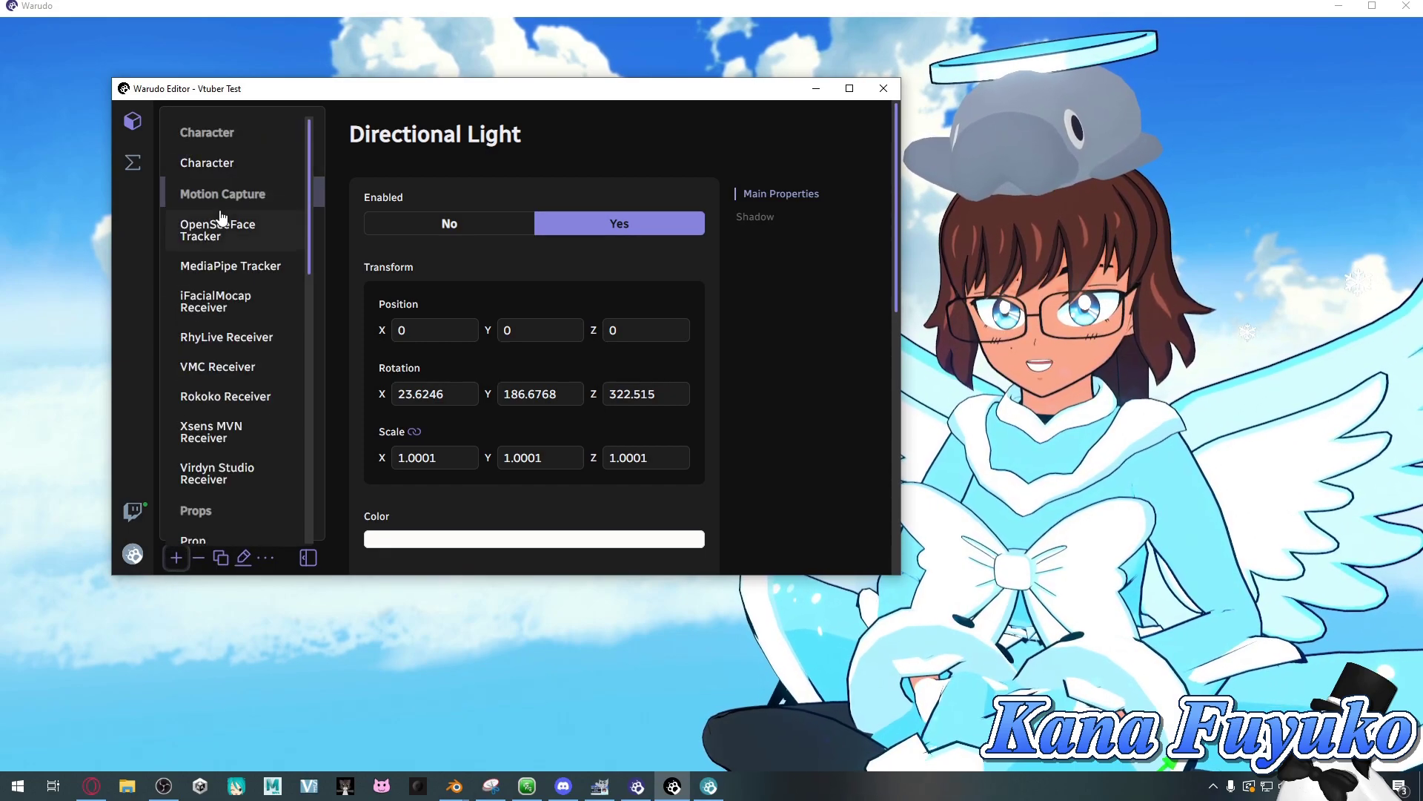
scroll(220, 215, down, 10)
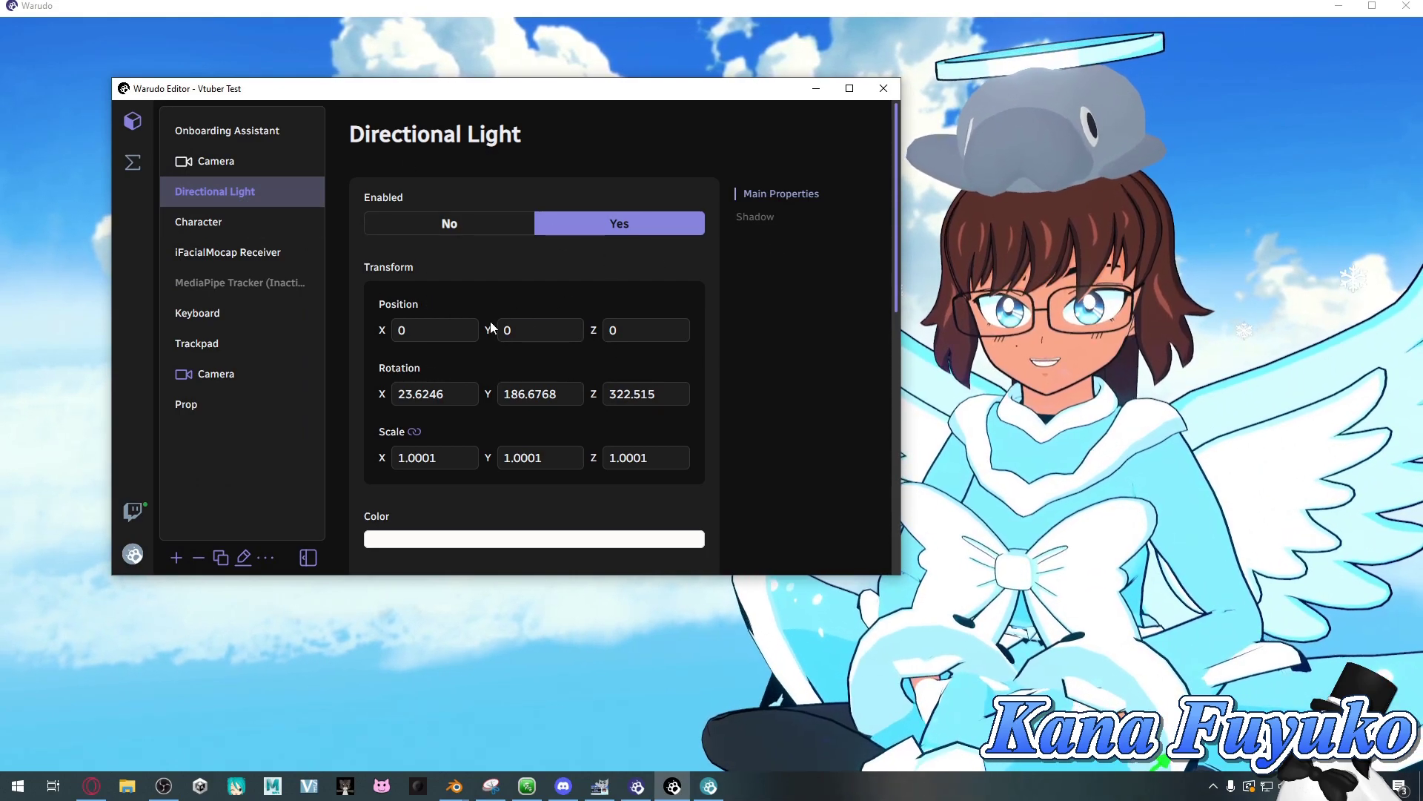
- Toggle the Directional Light's Enabled setting off and back on to compare the lighting
click(449, 236)
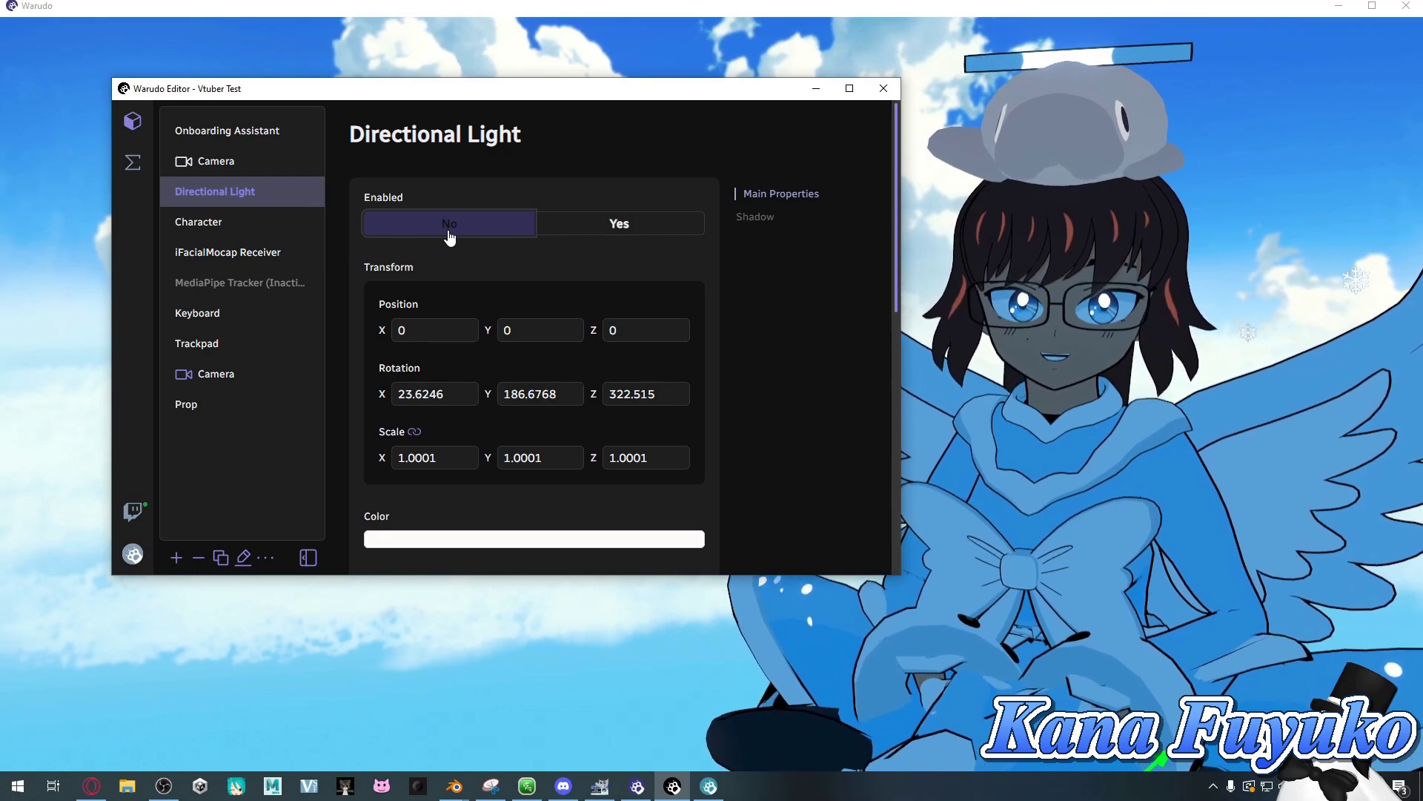
click(581, 233)
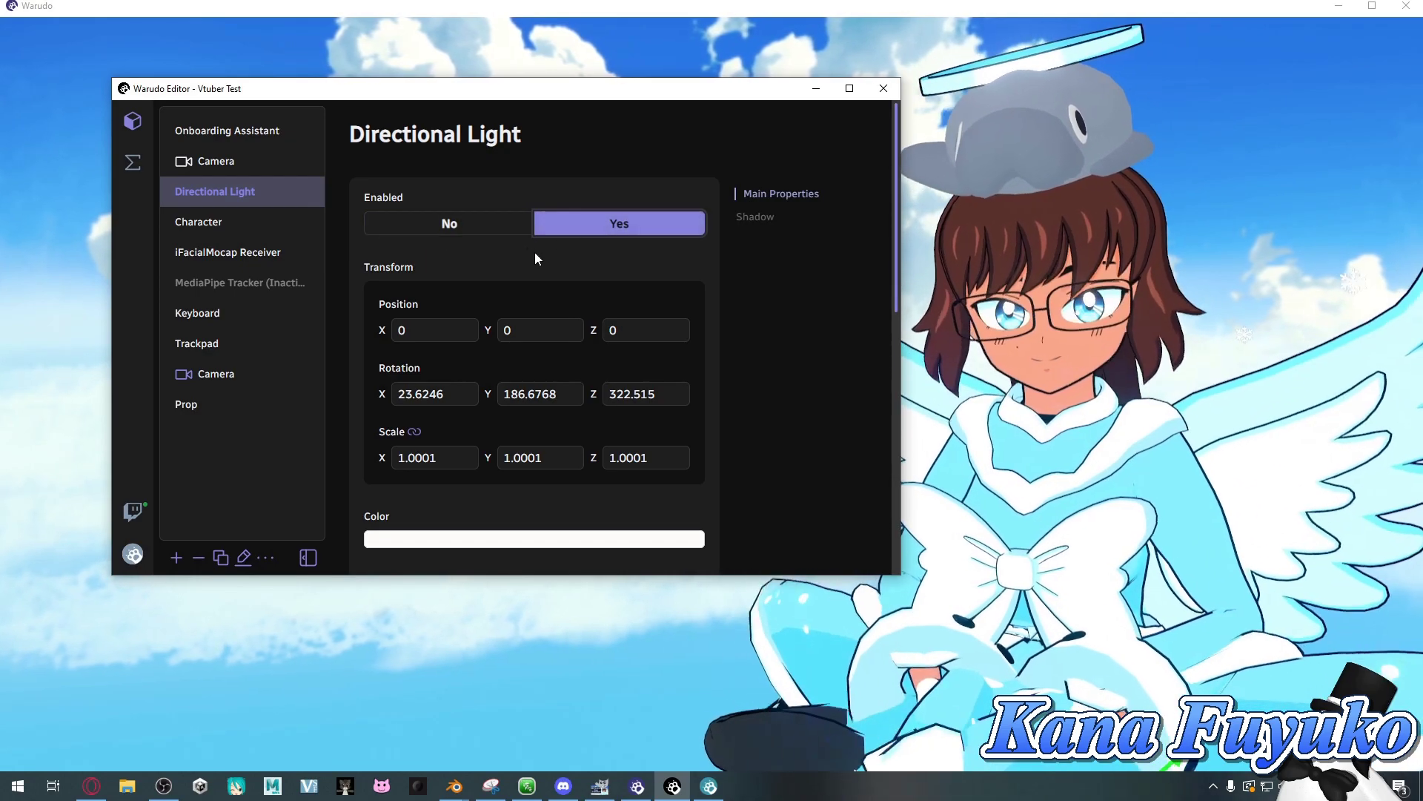
scroll(448, 250, down, 1)
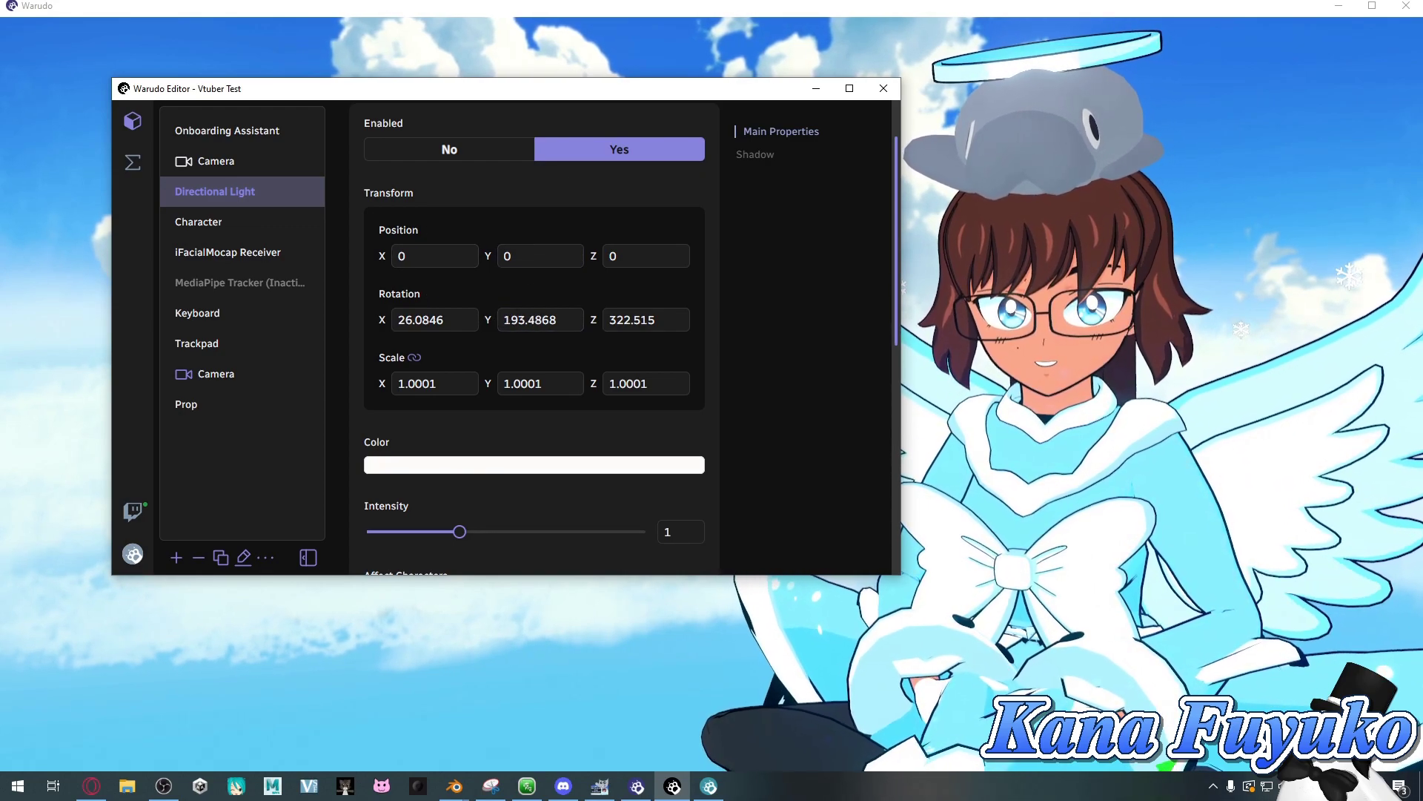
- Try a cyan tint on the directional light, revert it to white, and lower its intensity from 3
scroll(496, 459, down, 1)
click(481, 389)
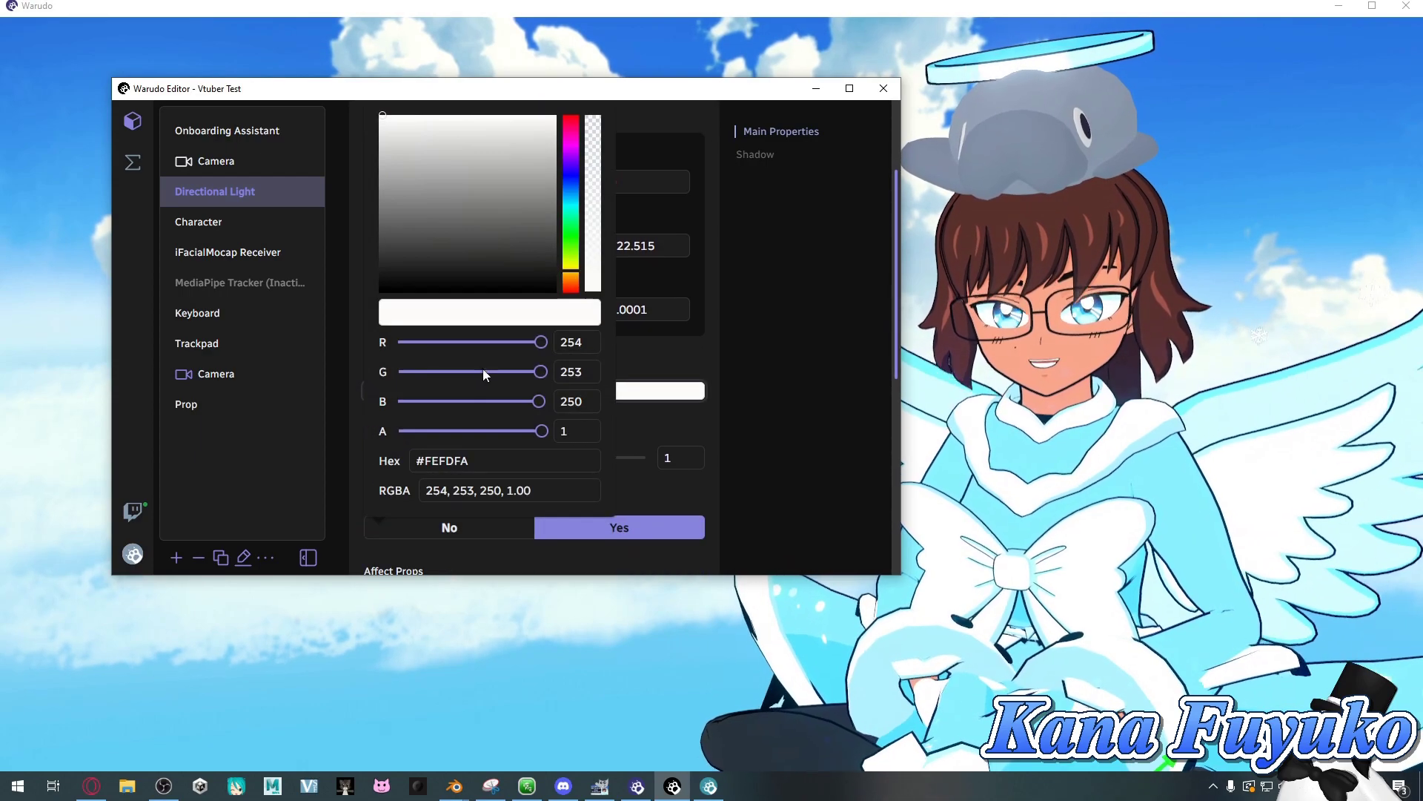
click(574, 213)
mouse_move(477, 207)
mouse_down()
mouse_move(452, 127)
mouse_move(410, 119)
mouse_move(557, 114)
mouse_up()
key(Escape)
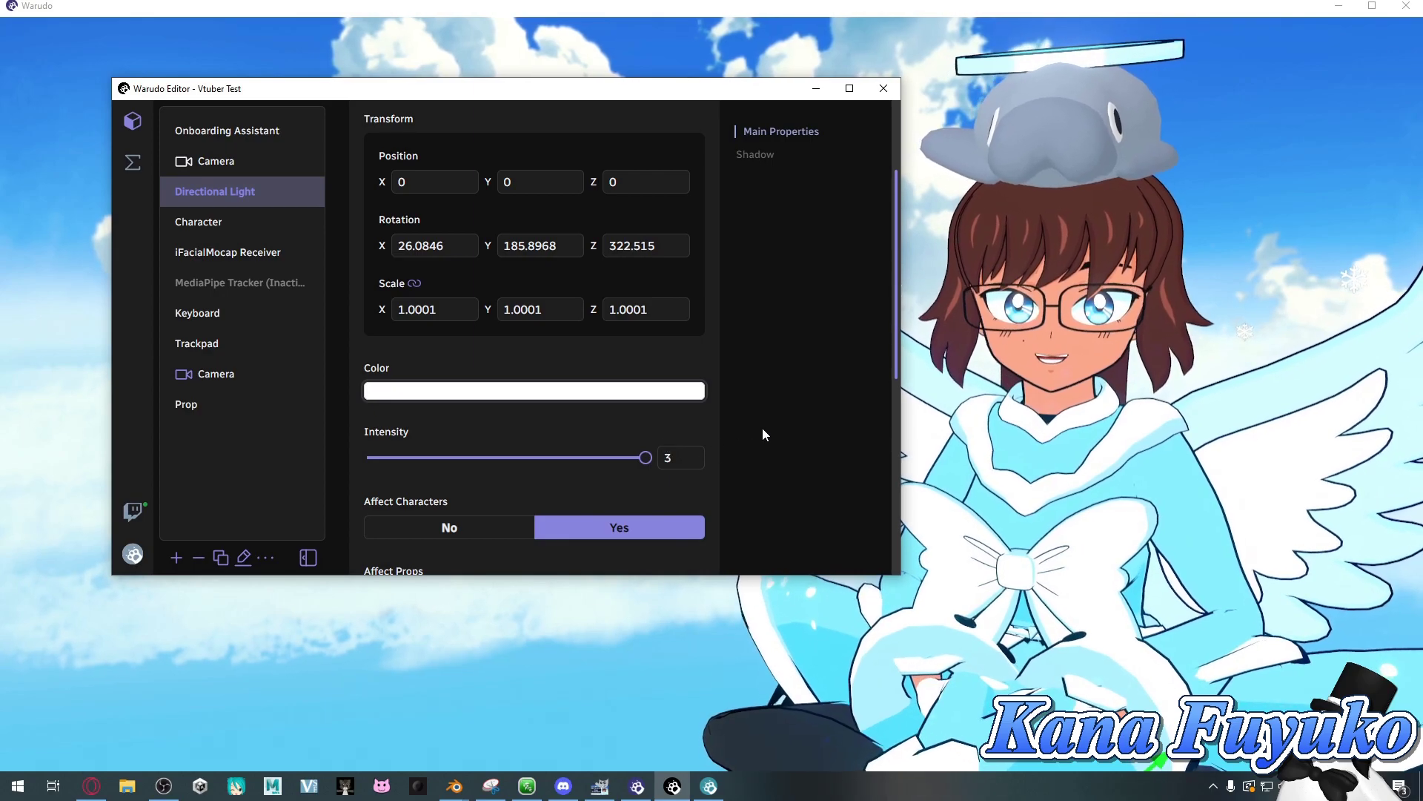
click(448, 457)
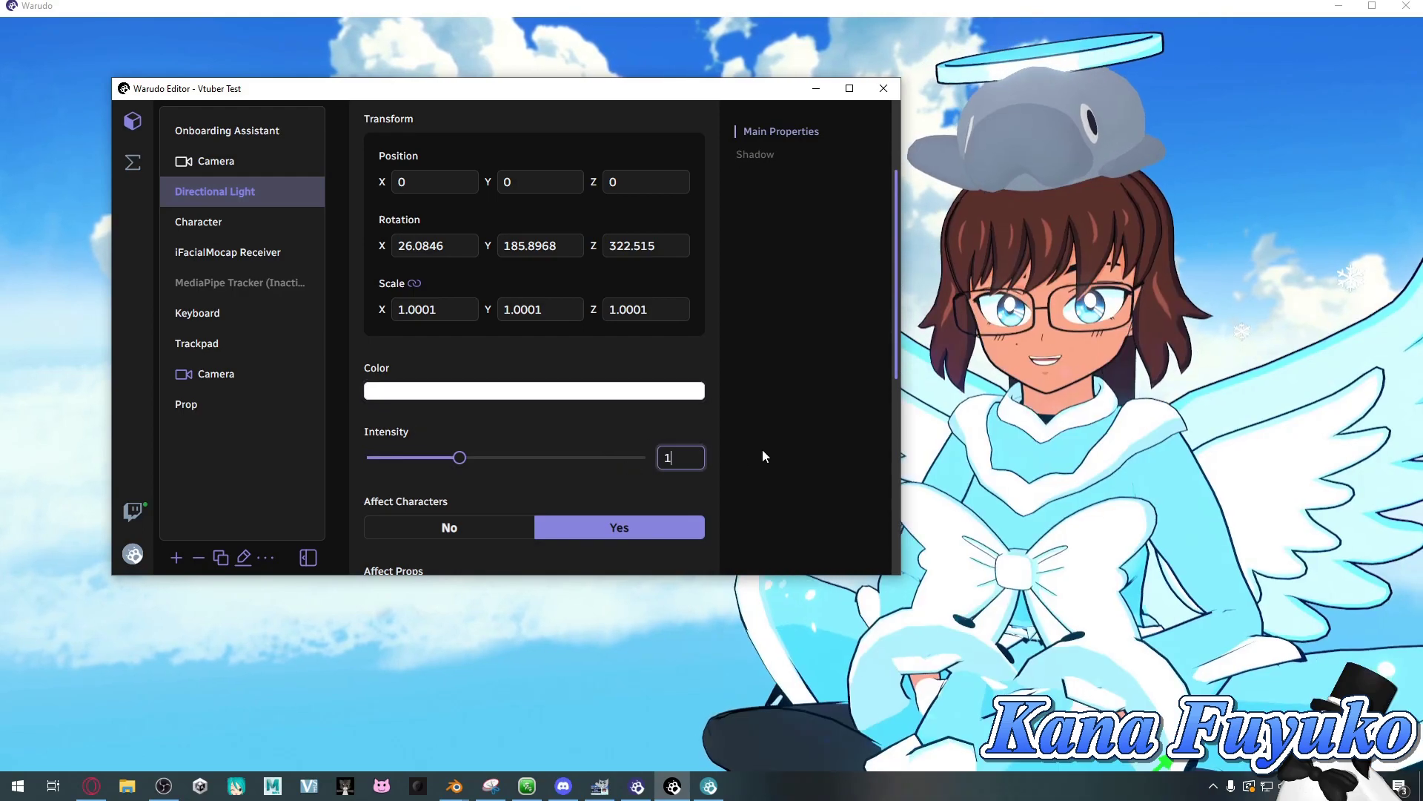
scroll(737, 418, down, 3)
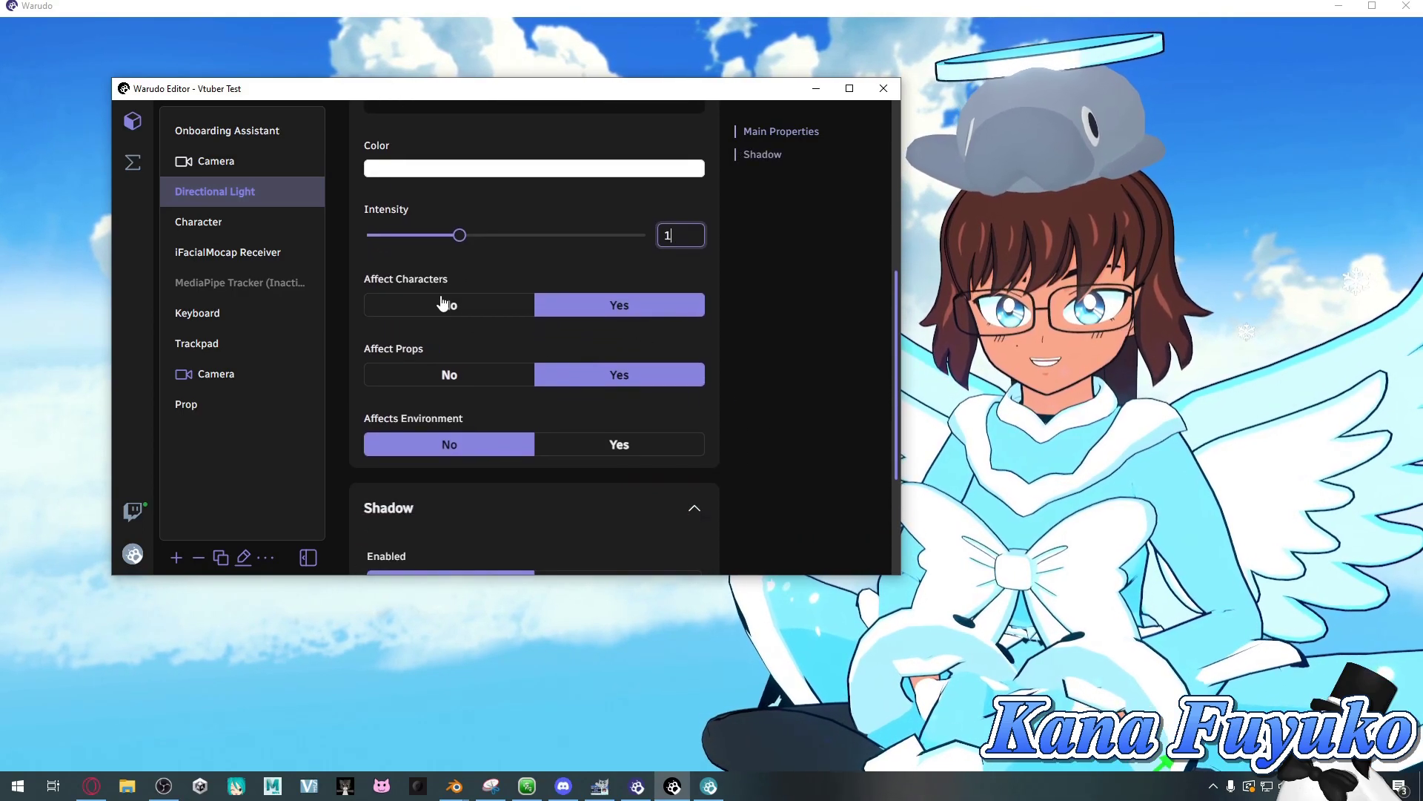
click(419, 305)
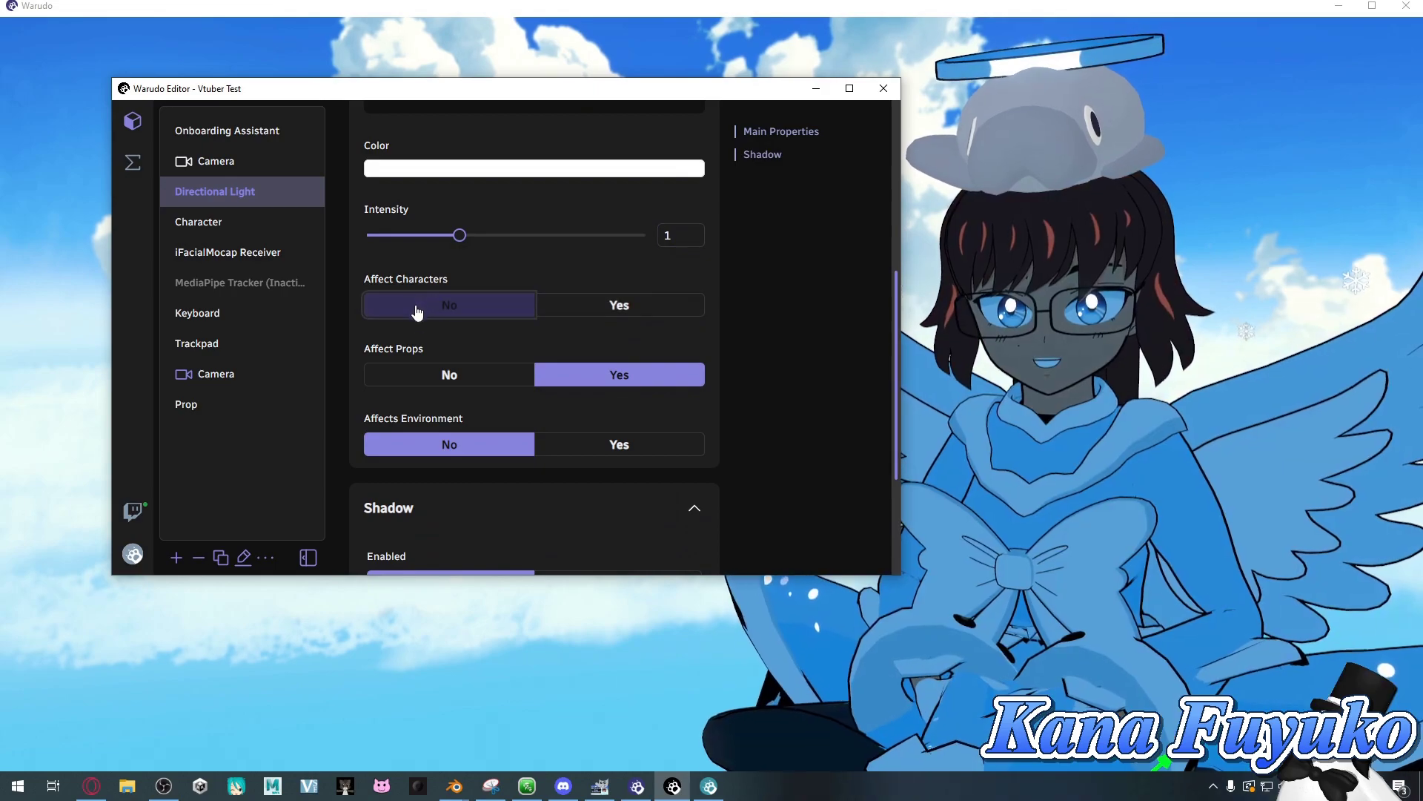
click(427, 377)
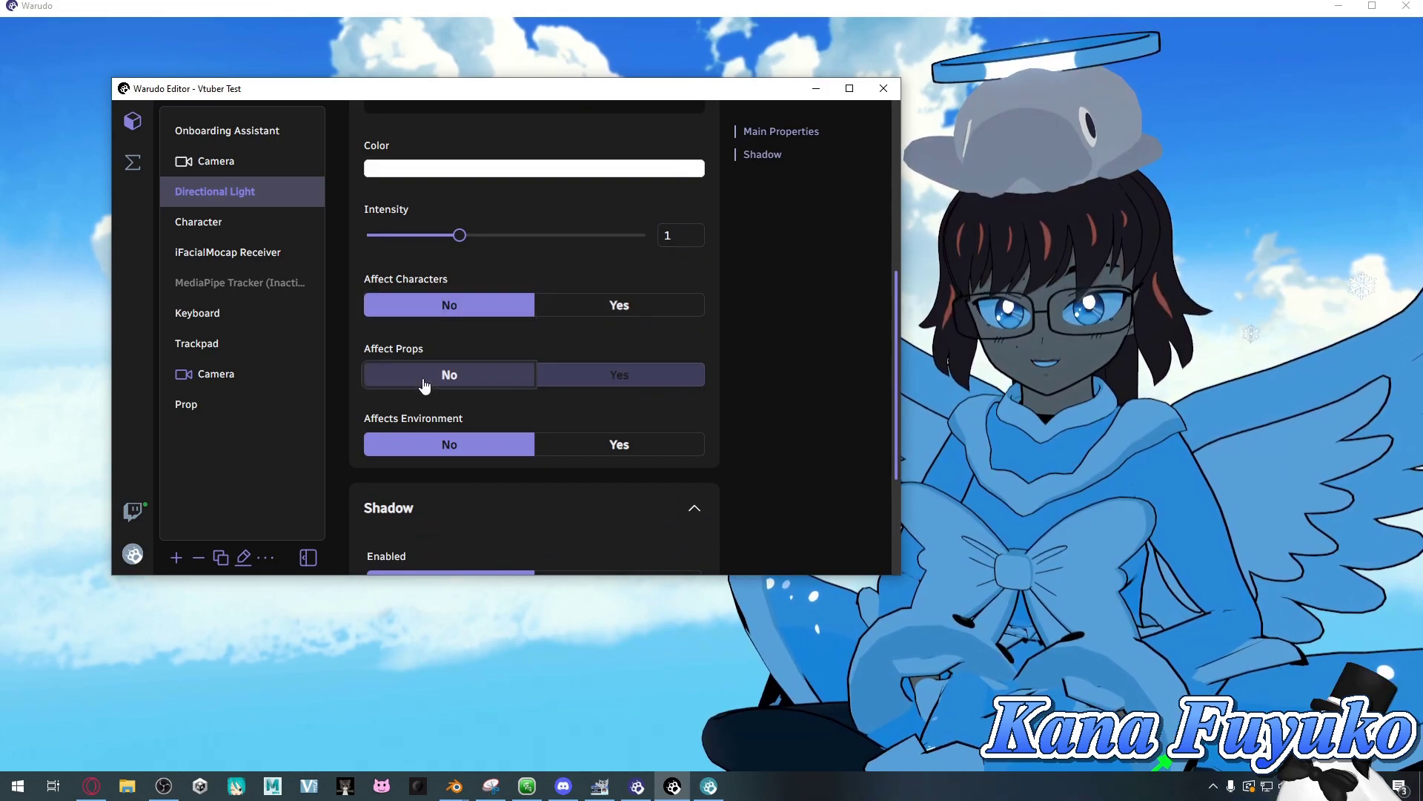
click(588, 445)
click(481, 455)
click(566, 375)
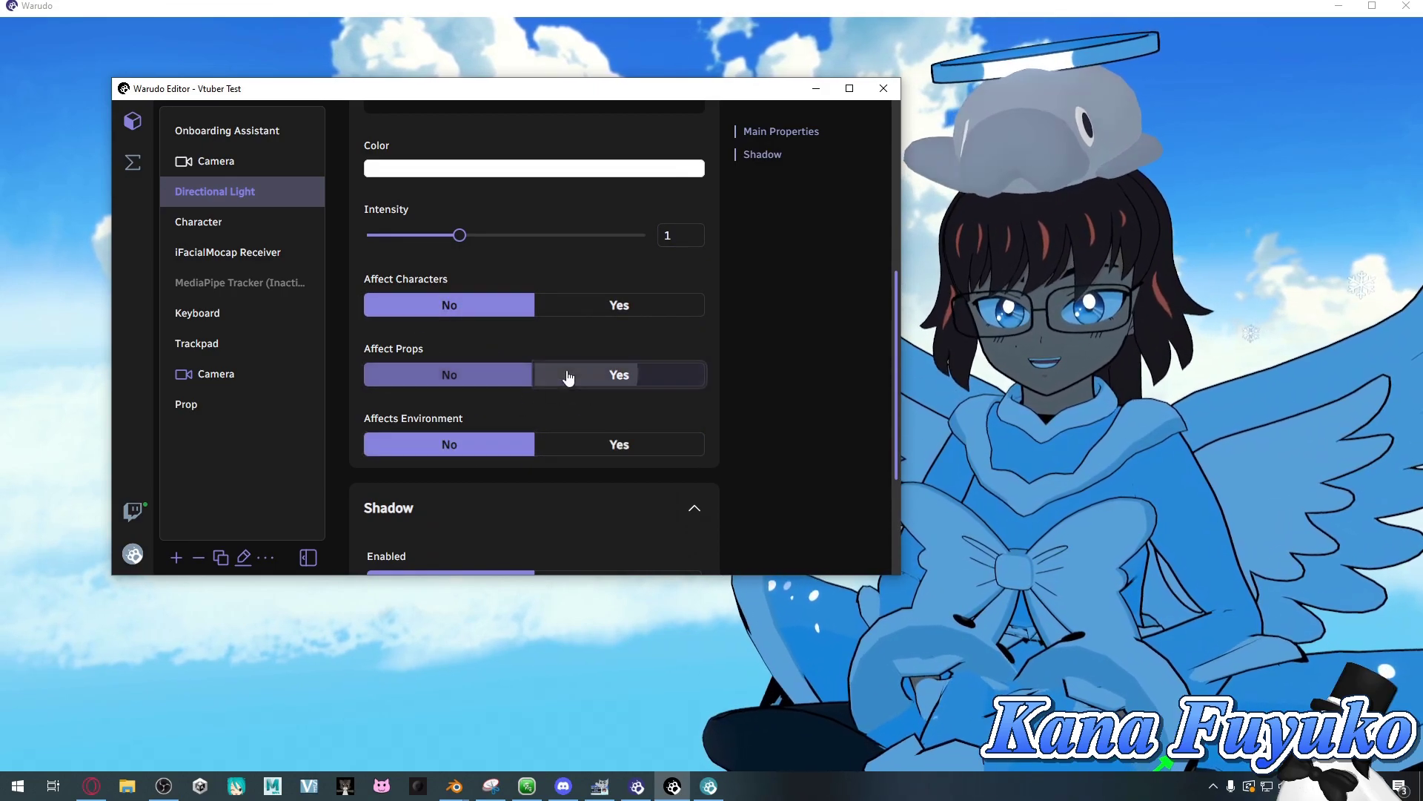
click(552, 305)
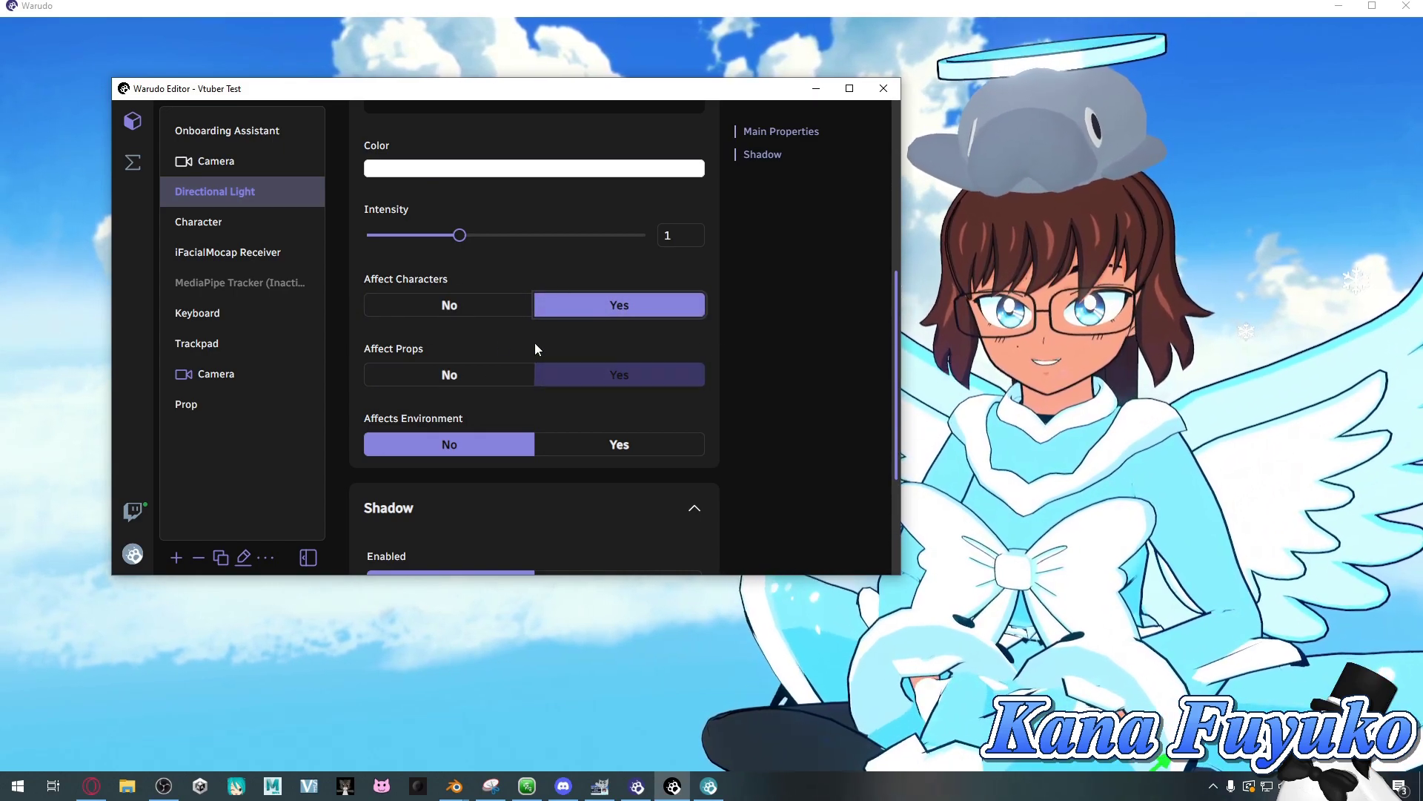
click(583, 386)
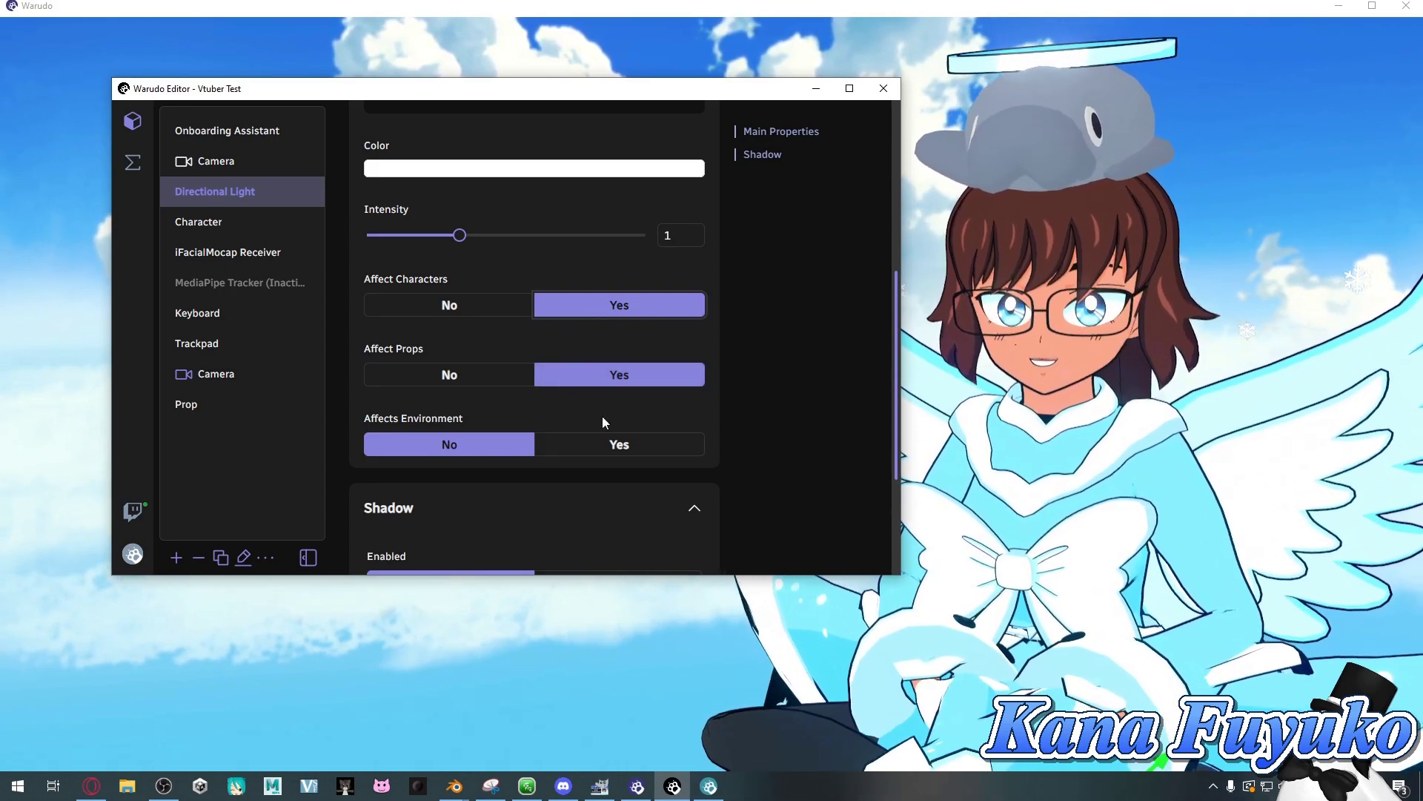
scroll(558, 374, up, 1)
scroll(557, 378, down, 6)
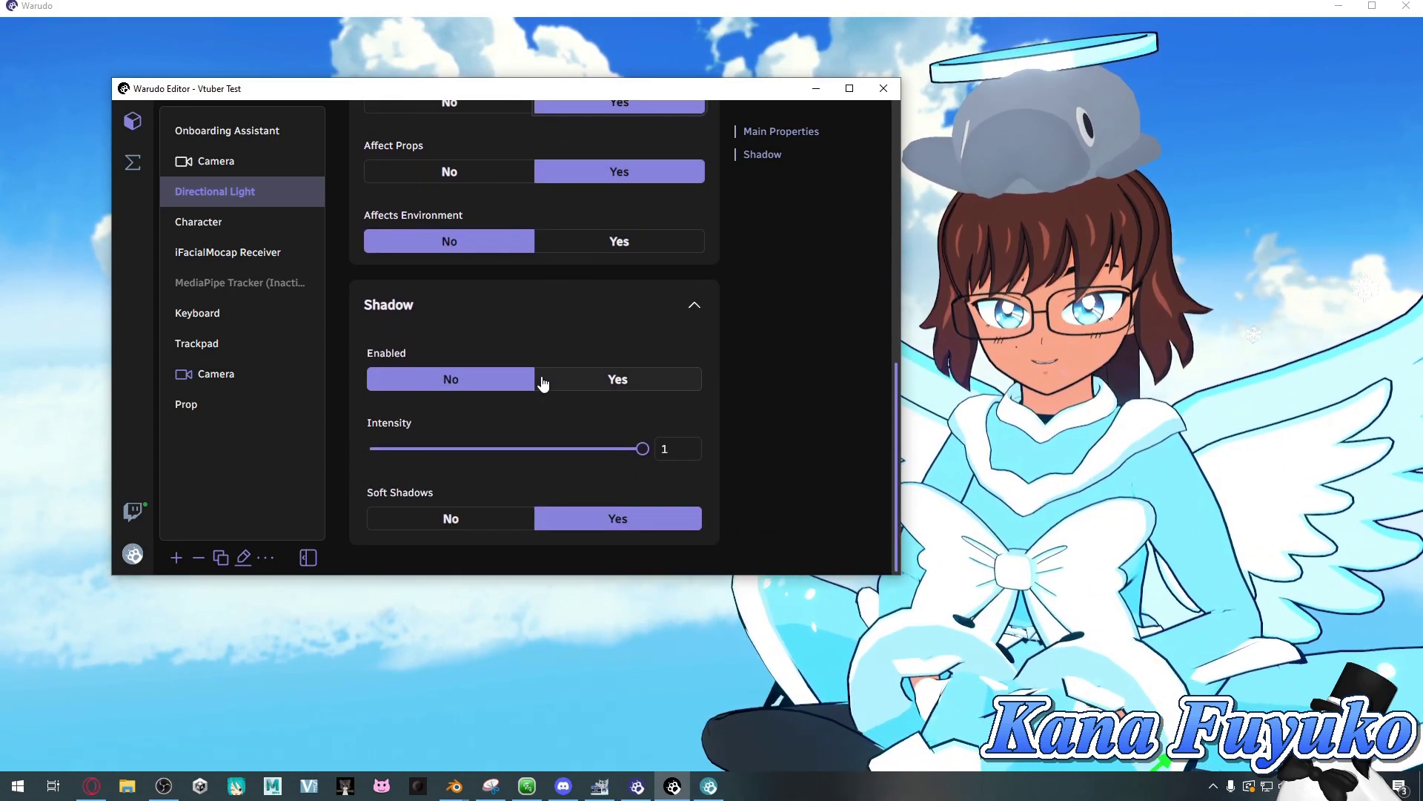
click(556, 380)
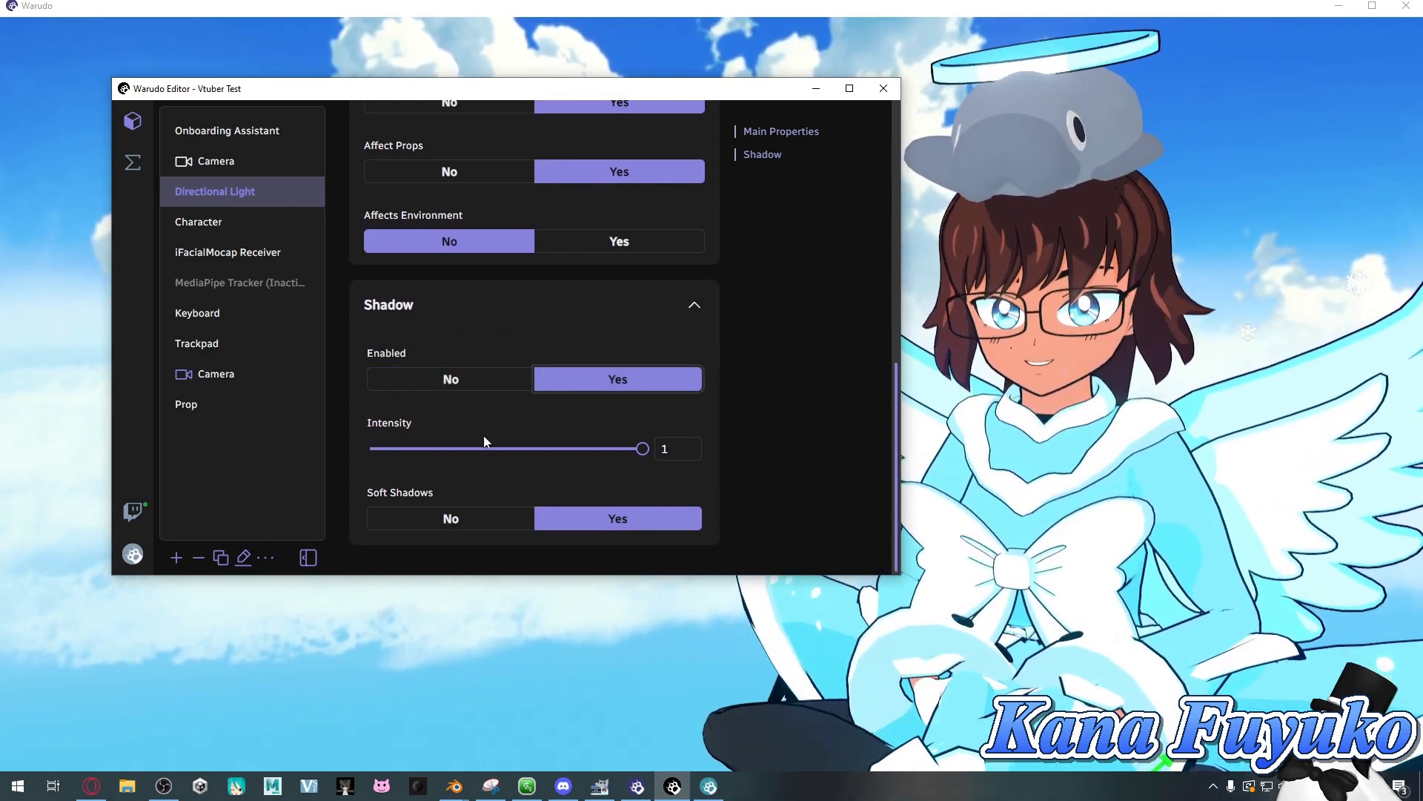
click(454, 522)
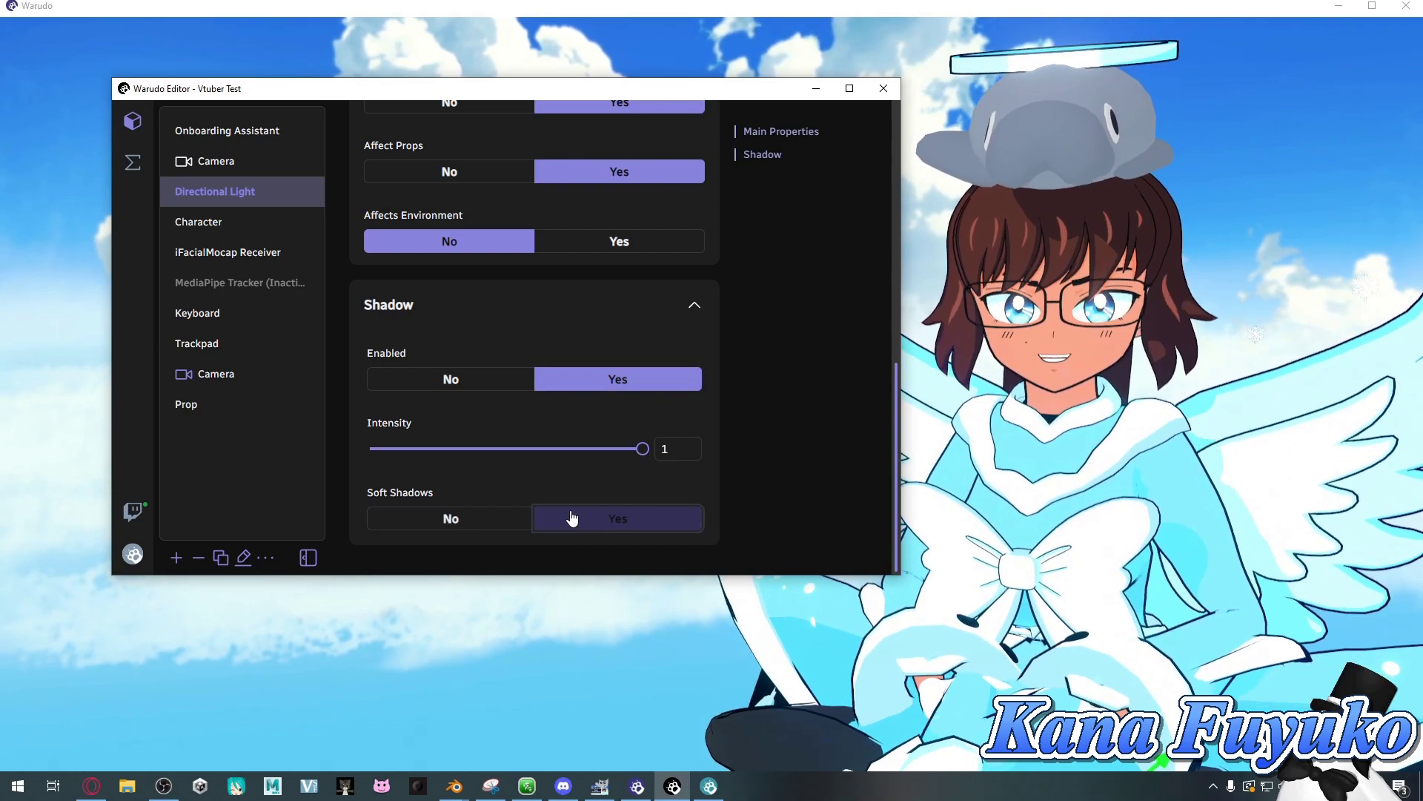
click(571, 518)
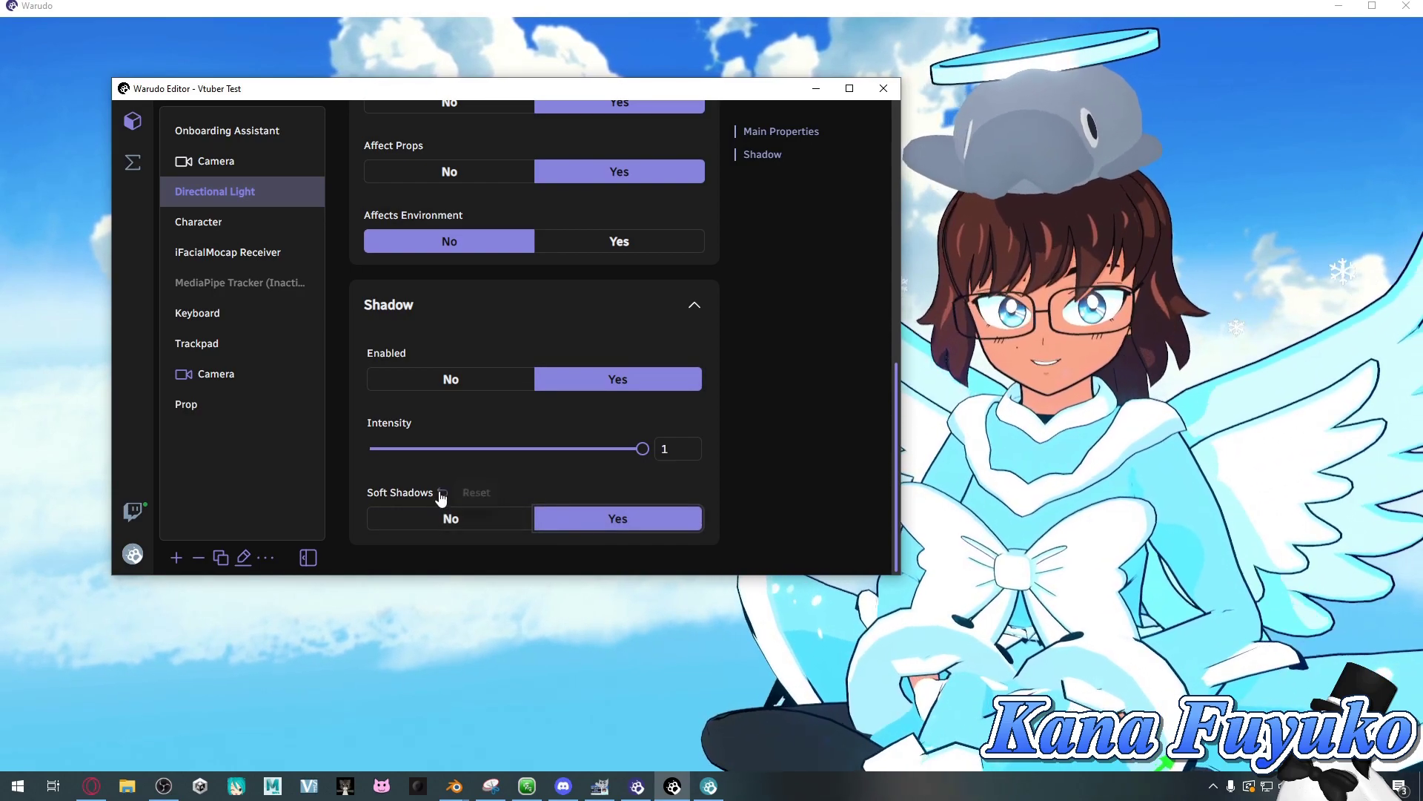
click(443, 493)
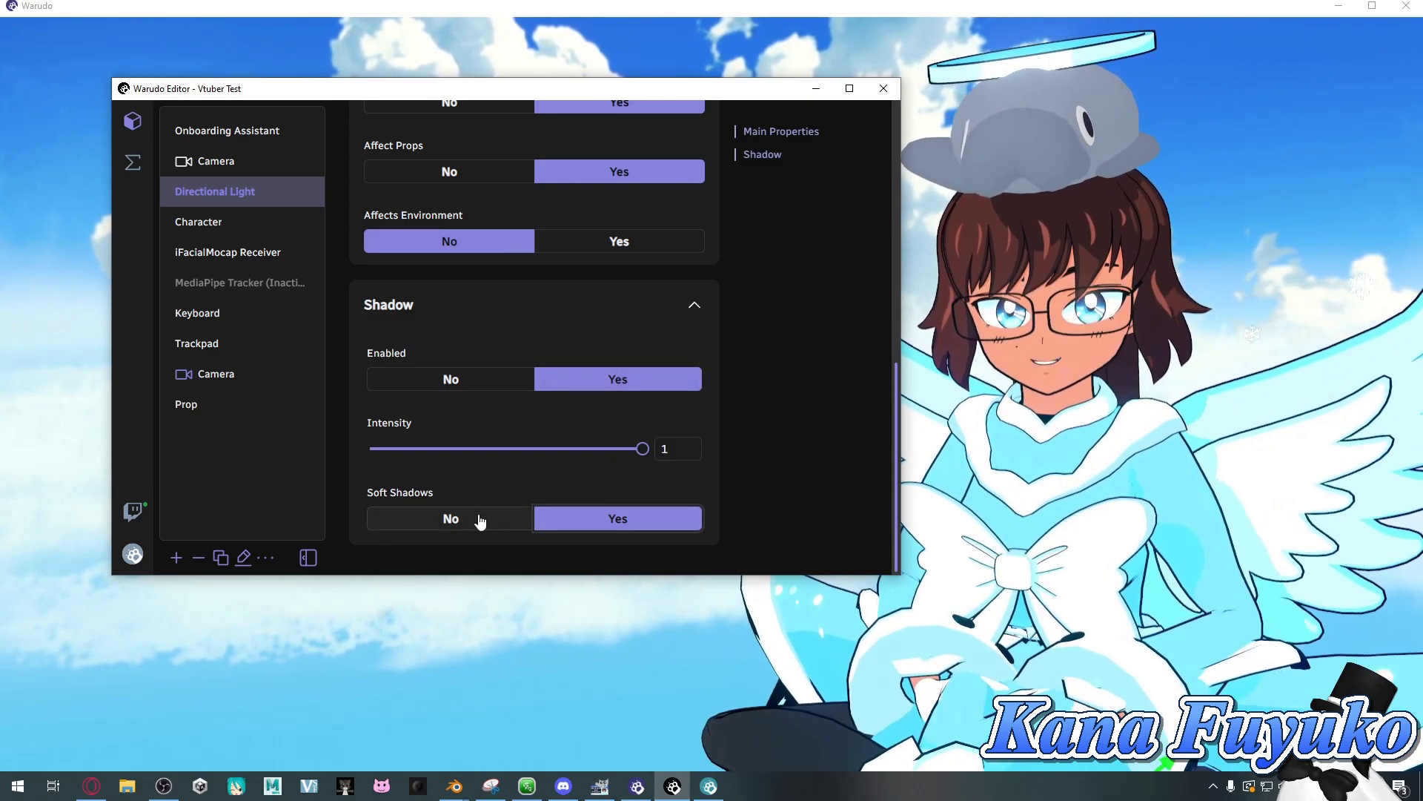
click(479, 519)
click(588, 518)
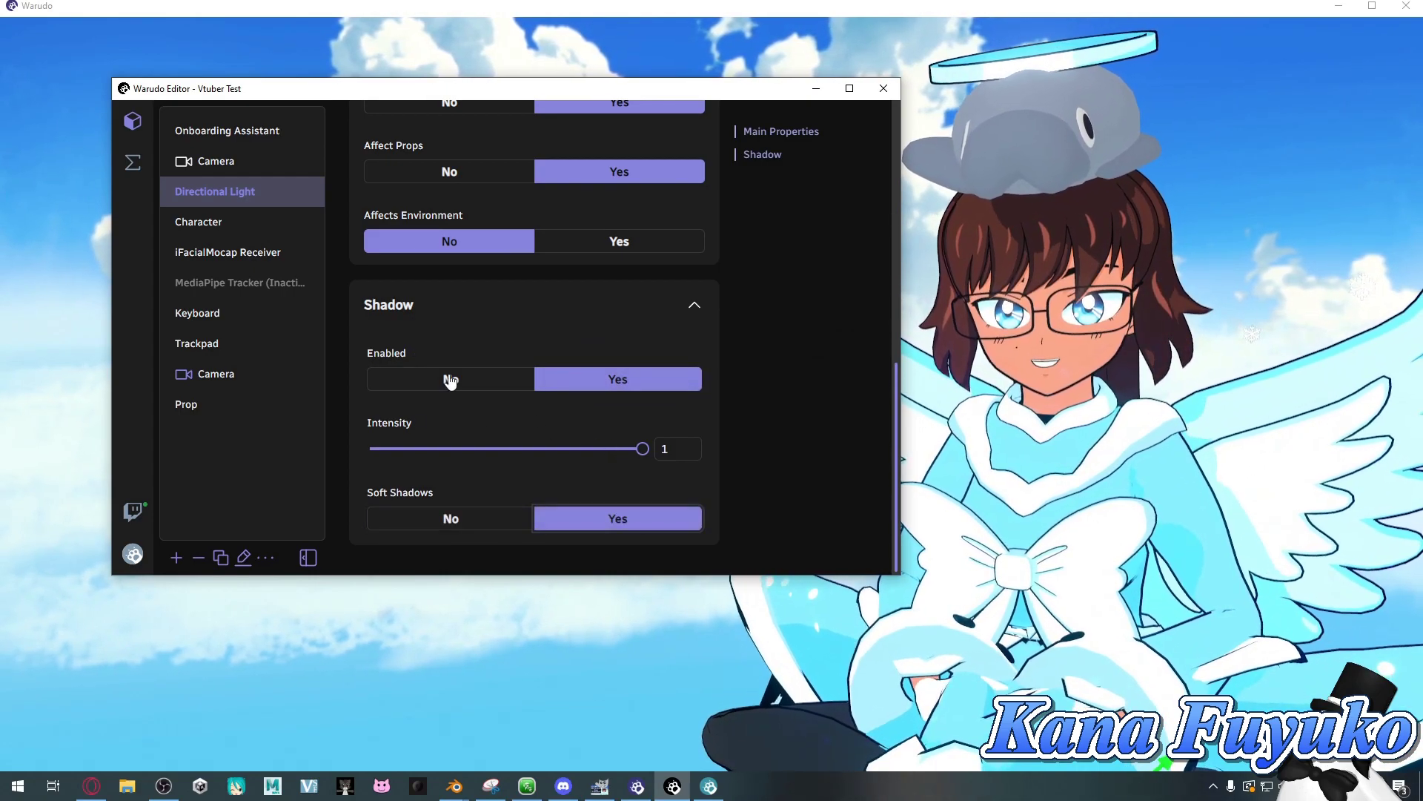
click(447, 379)
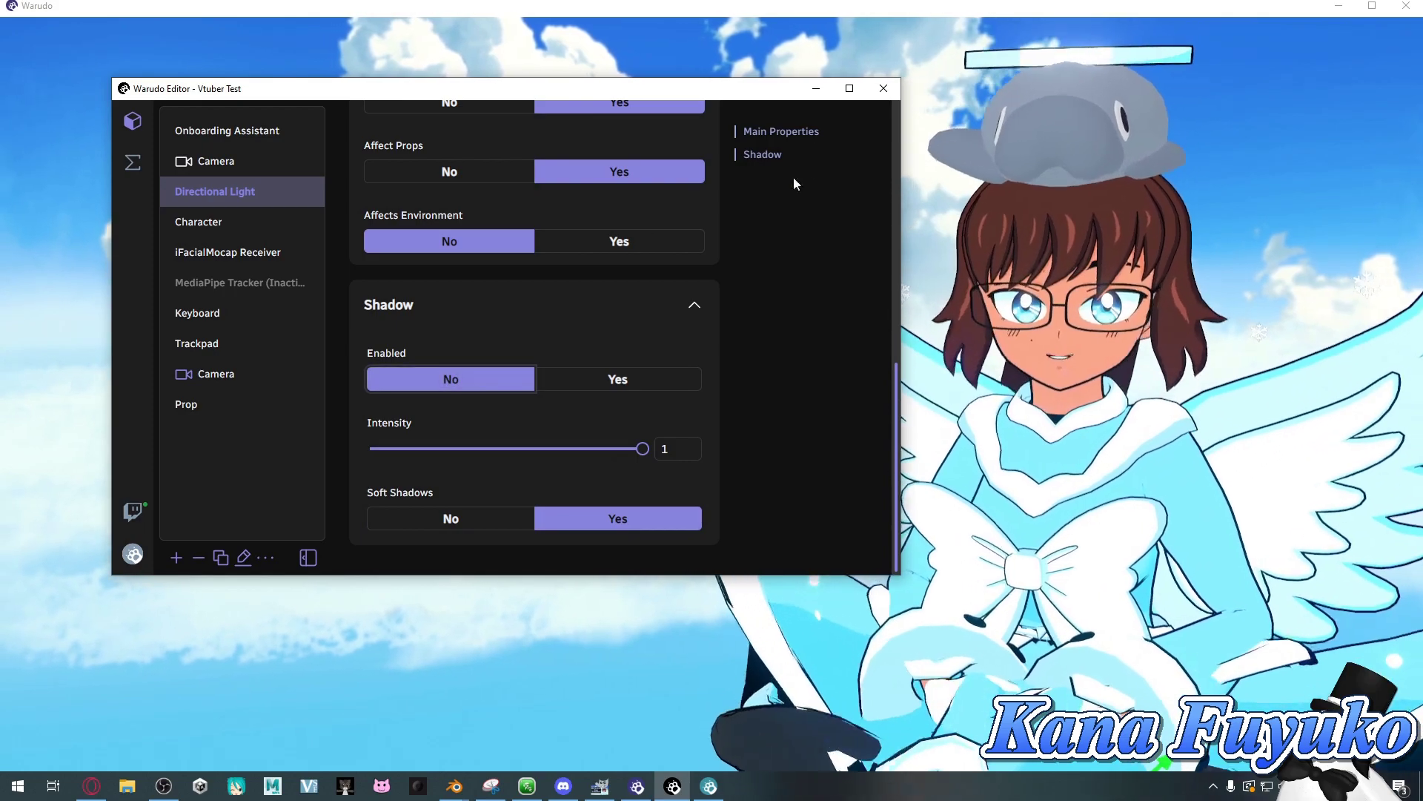
click(781, 132)
- Turn off the directional light, add a Point Light, and bring the avatar view forward
click(450, 223)
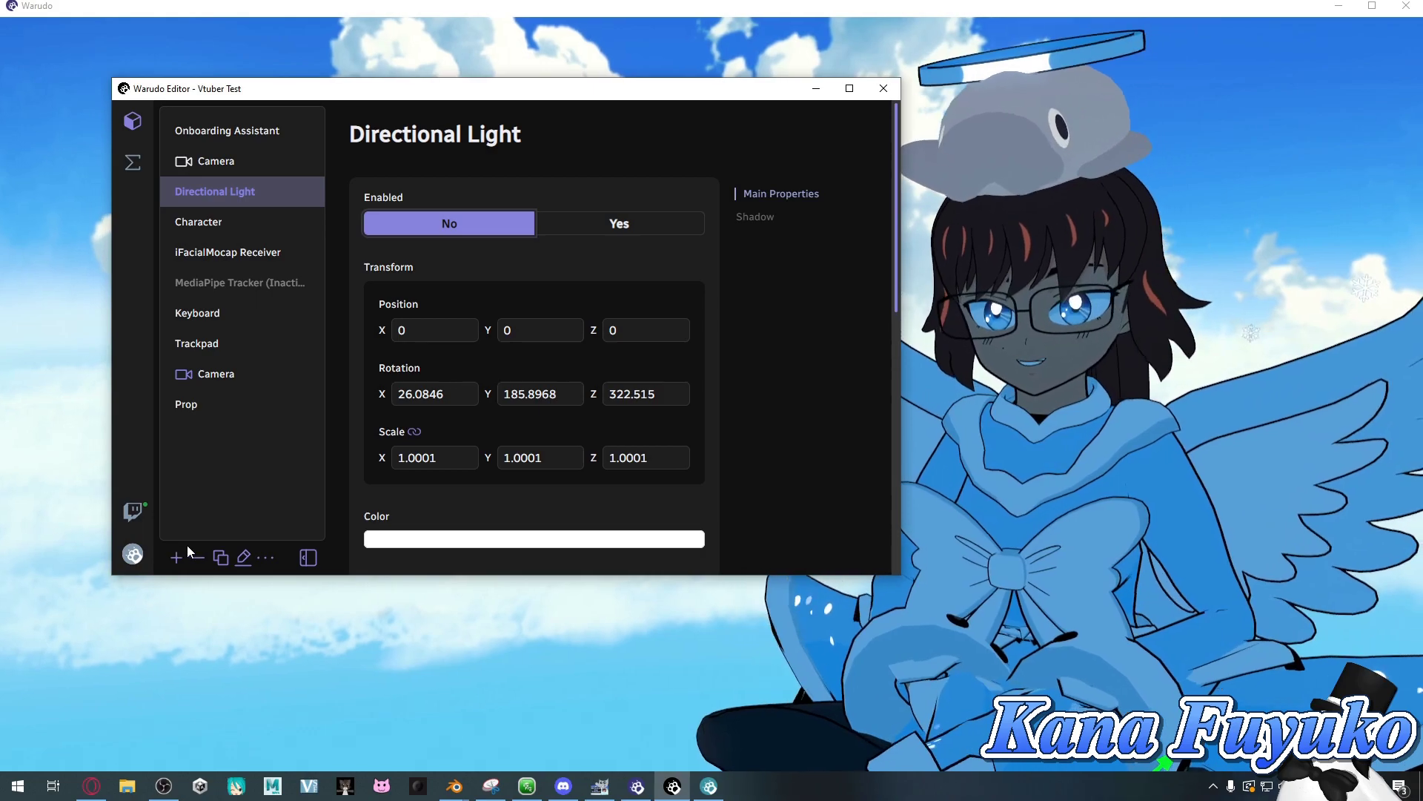
click(176, 558)
scroll(237, 289, down, 5)
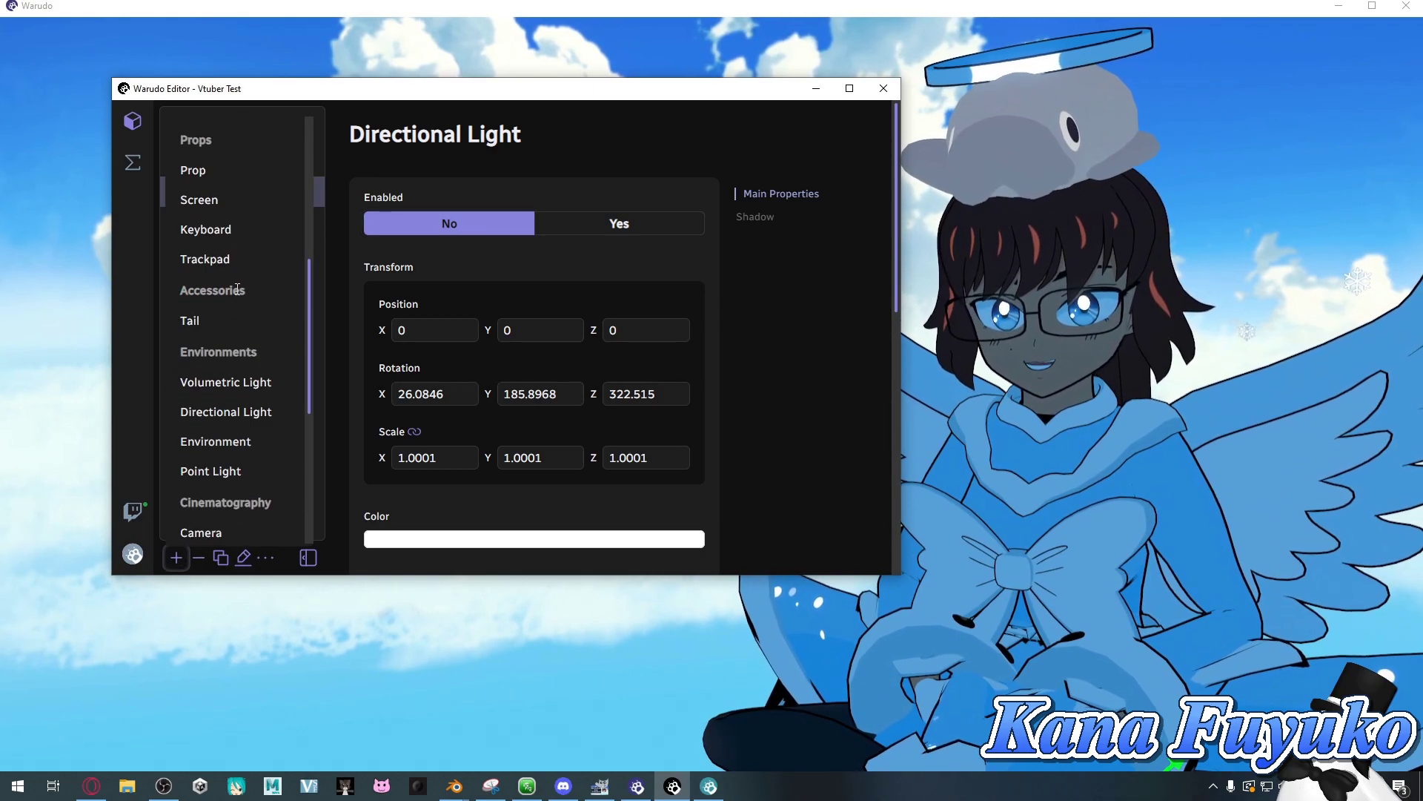
scroll(232, 358, down, 2)
click(229, 397)
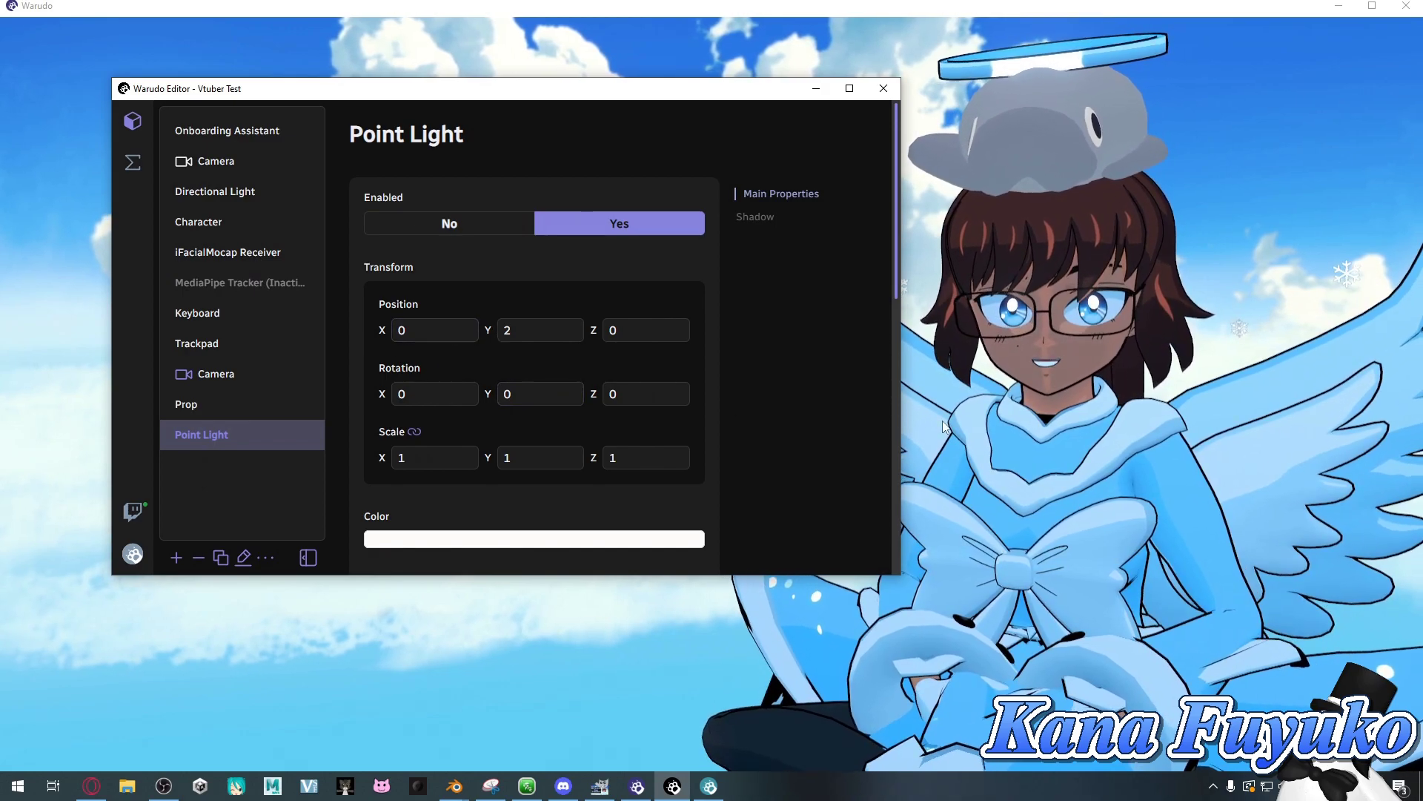
click(1046, 338)
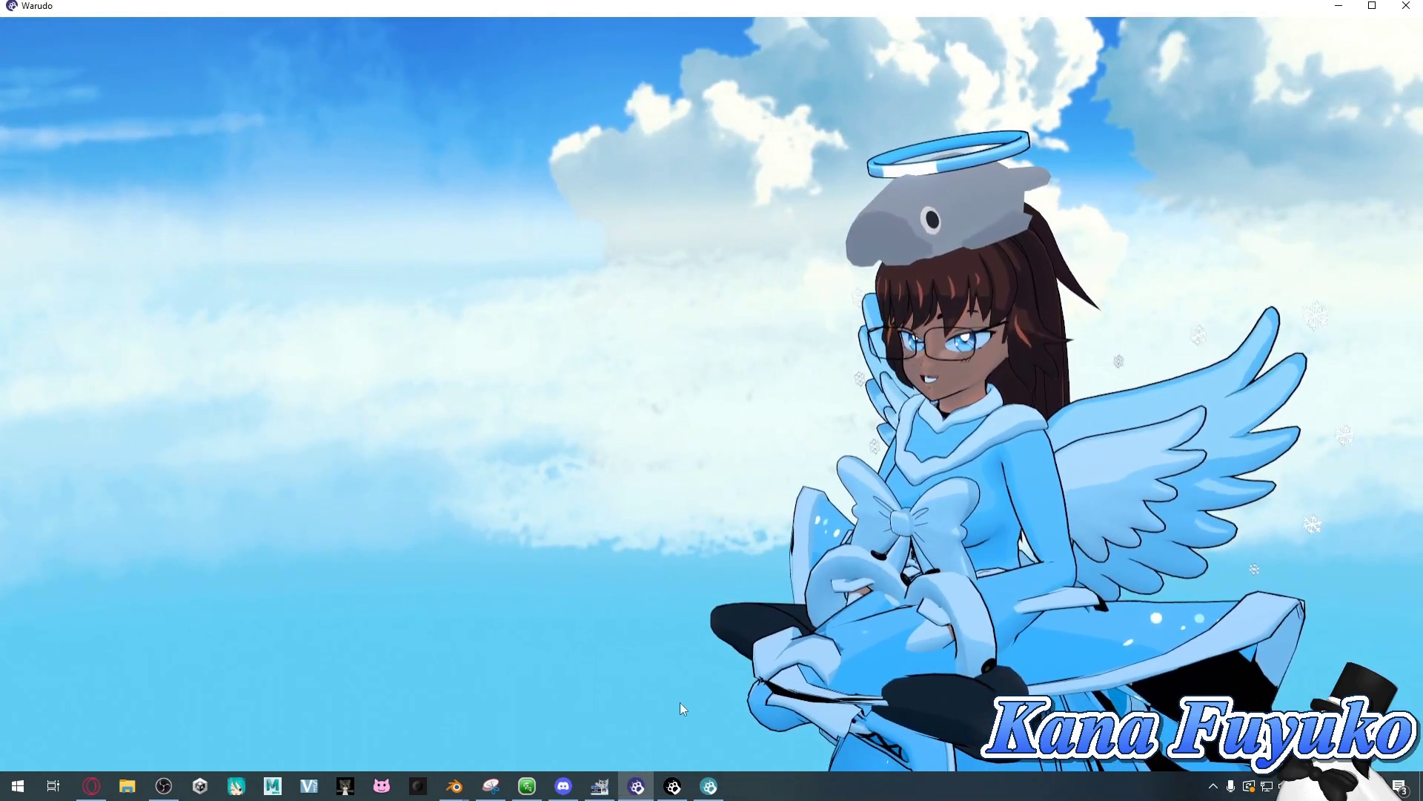
- Shift the point light along Z and X and lower its height to 0.8735
click(674, 787)
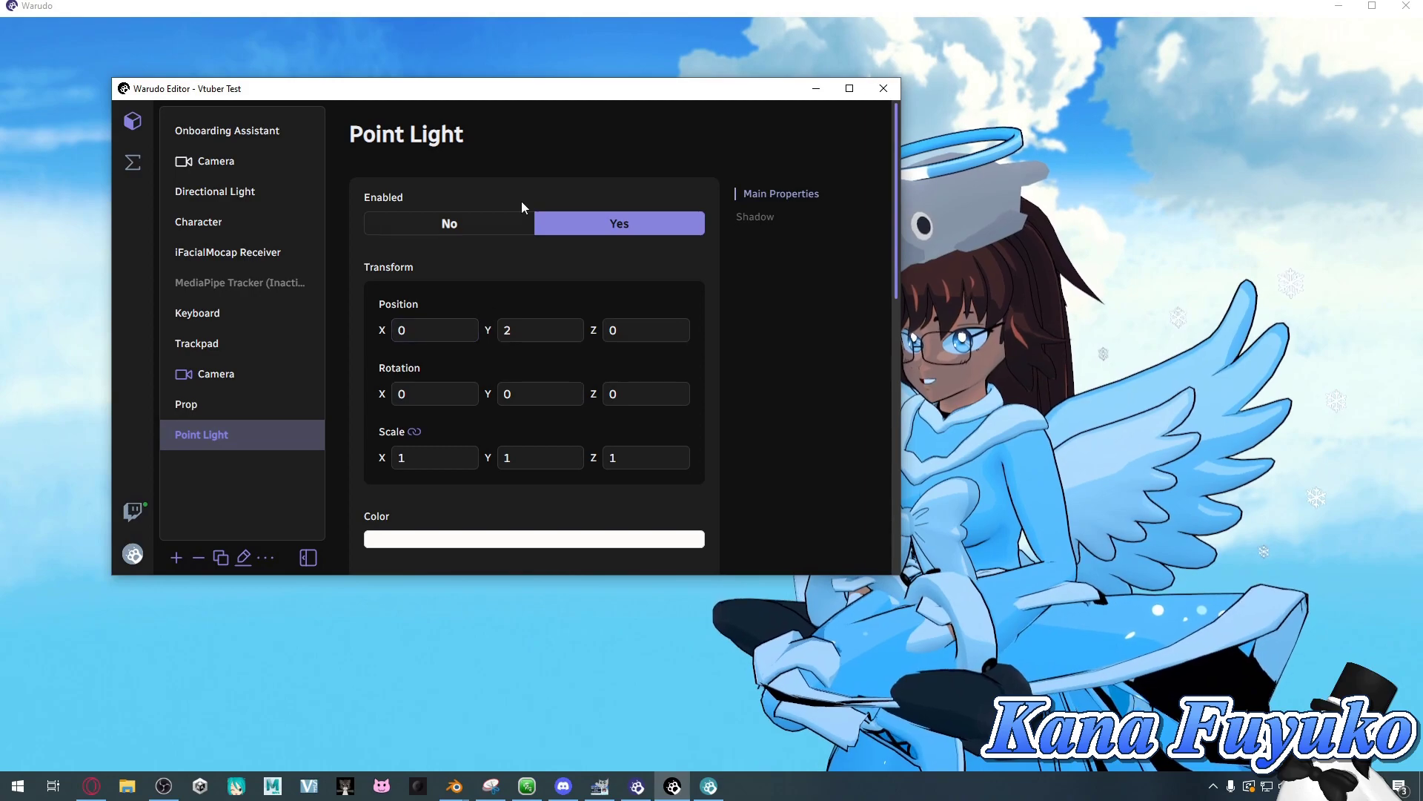
drag(553, 89, 439, 117)
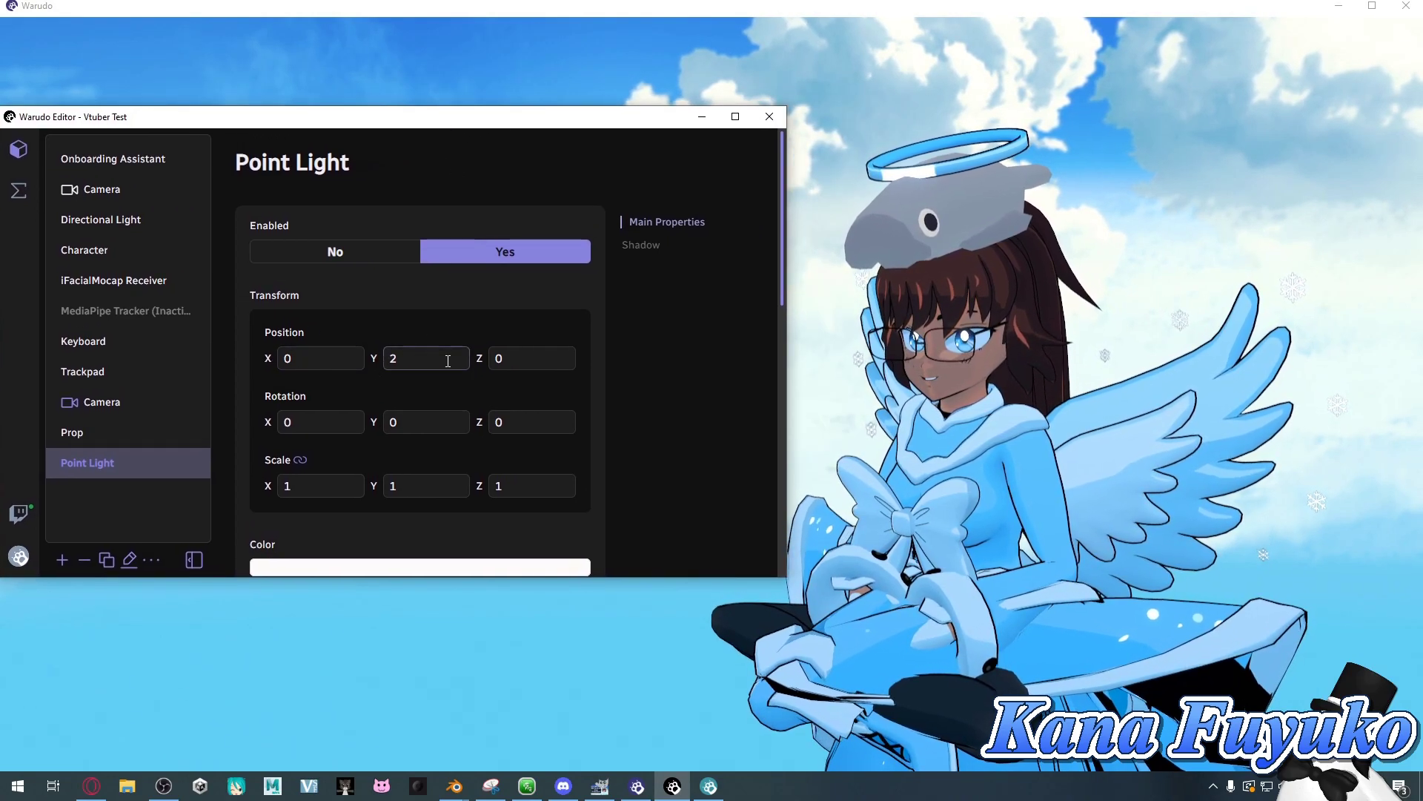
mouse_move(479, 359)
mouse_down()
mouse_move(522, 358)
mouse_move(496, 358)
mouse_up()
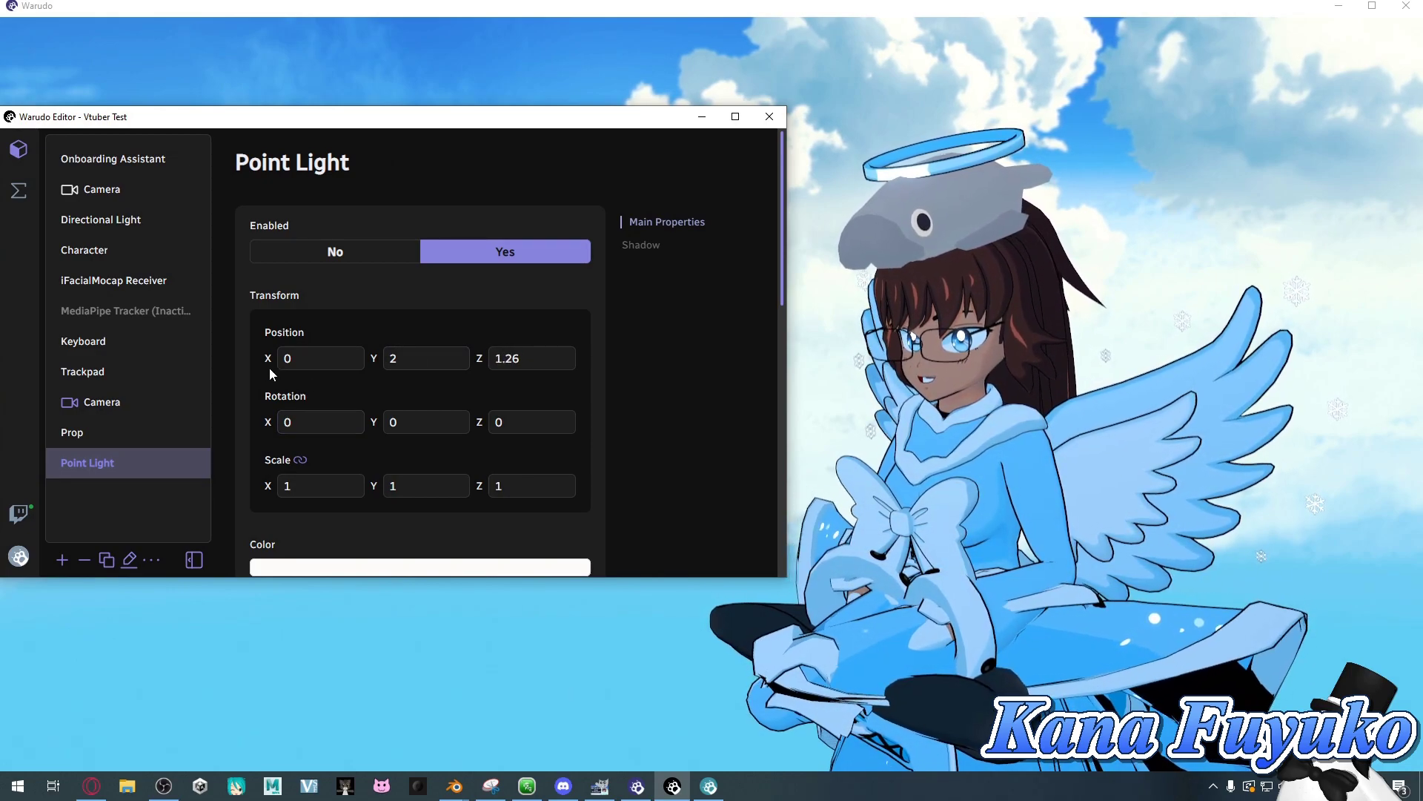
drag(268, 358, 254, 358)
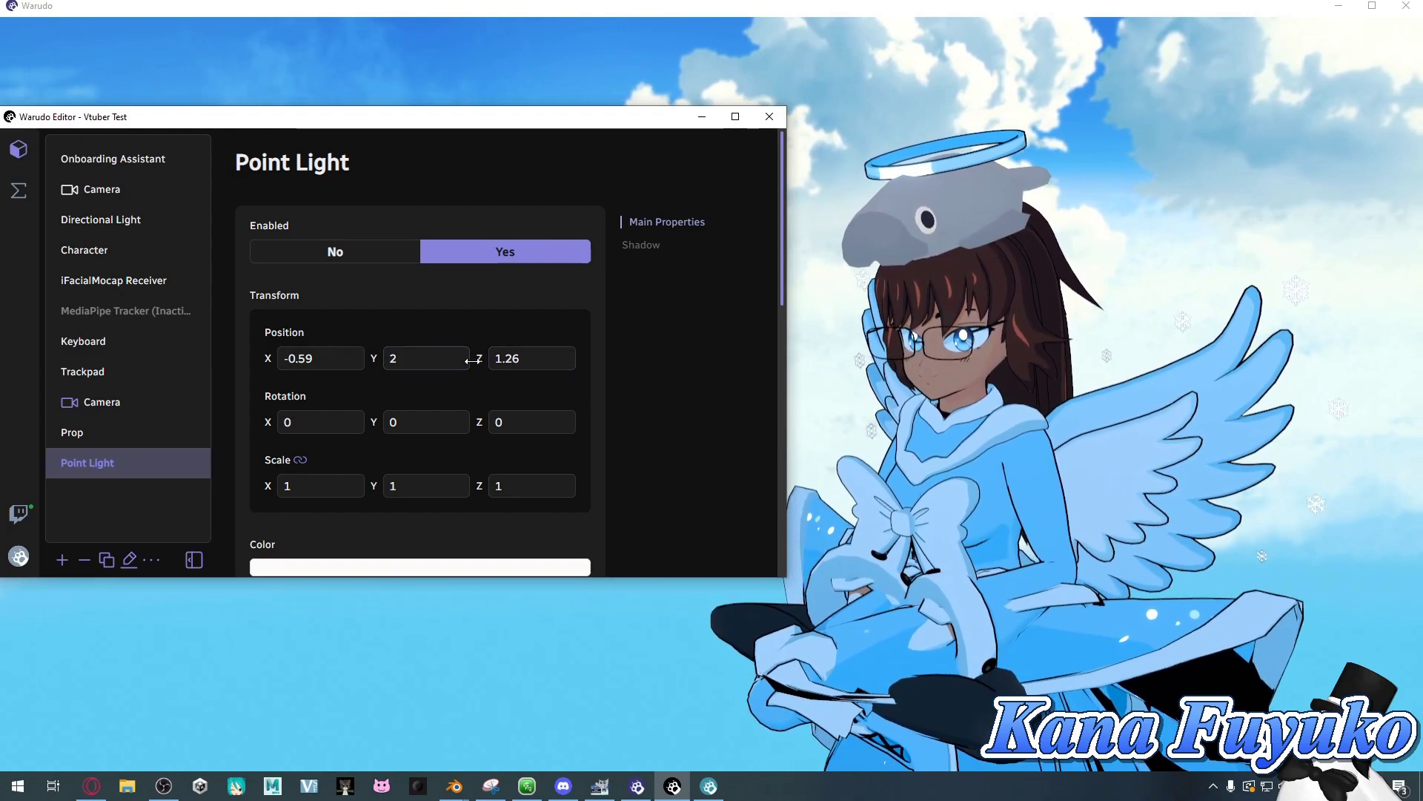
drag(372, 362, 408, 362)
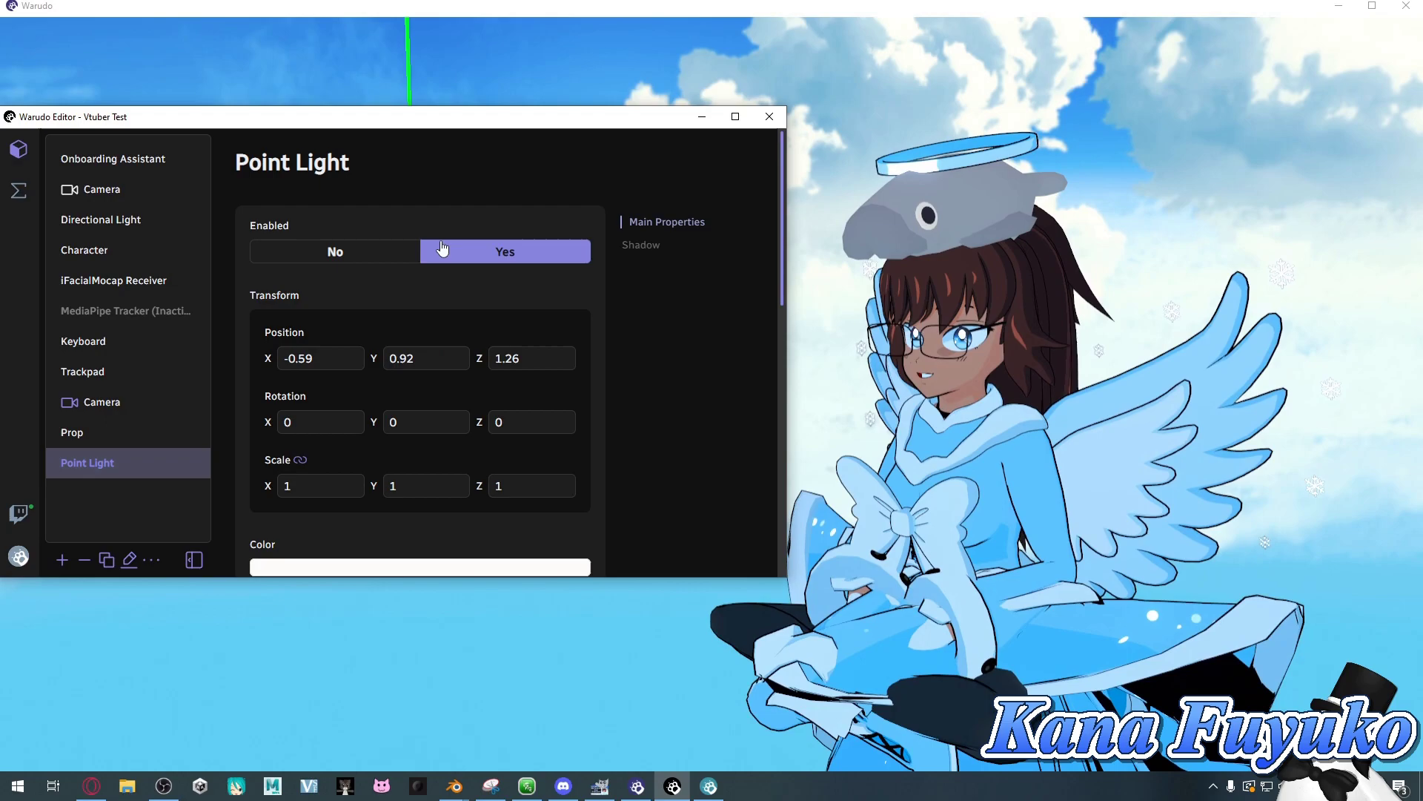
- Preview the scene without the editor, then move the point light to Z 1.16
drag(443, 117, 445, 326)
click(386, 184)
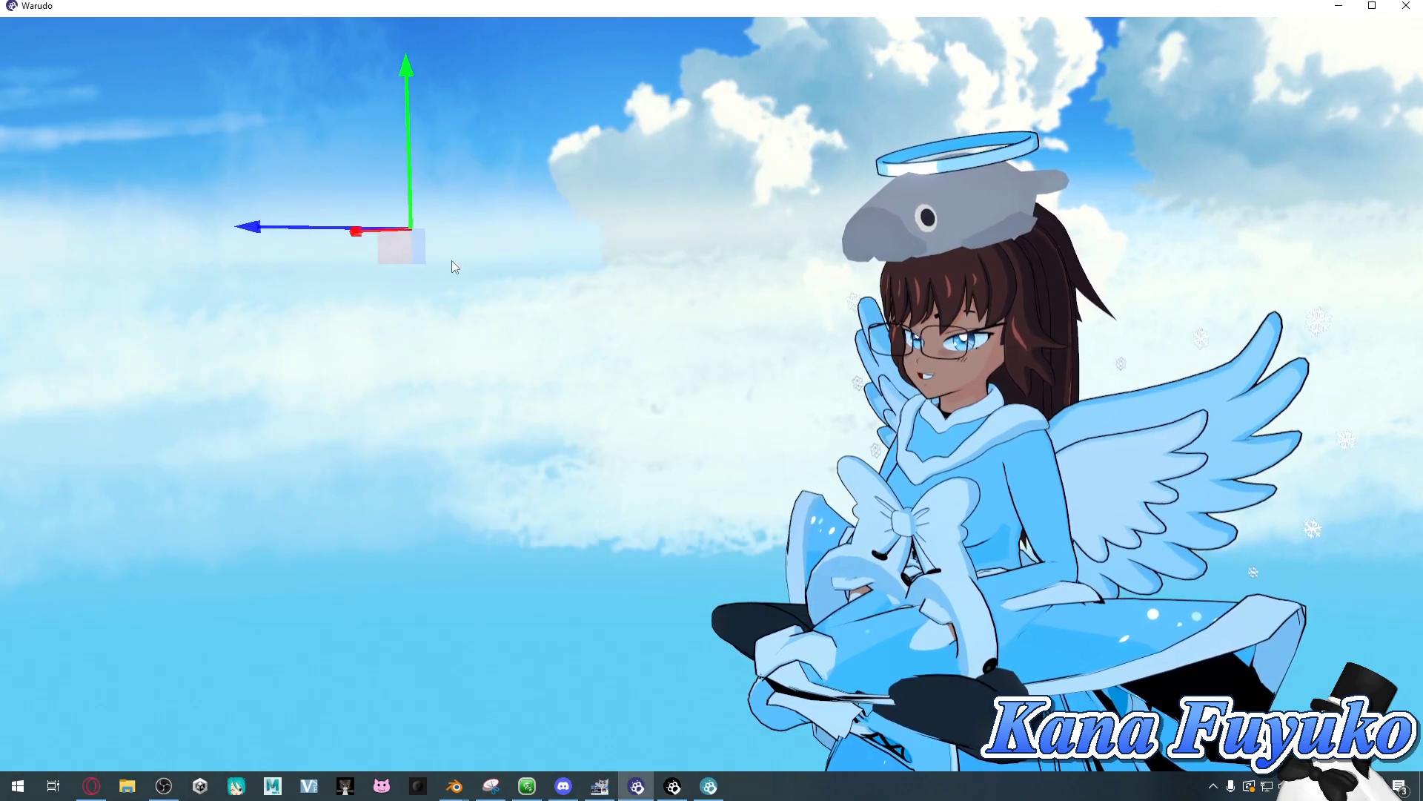
click(672, 790)
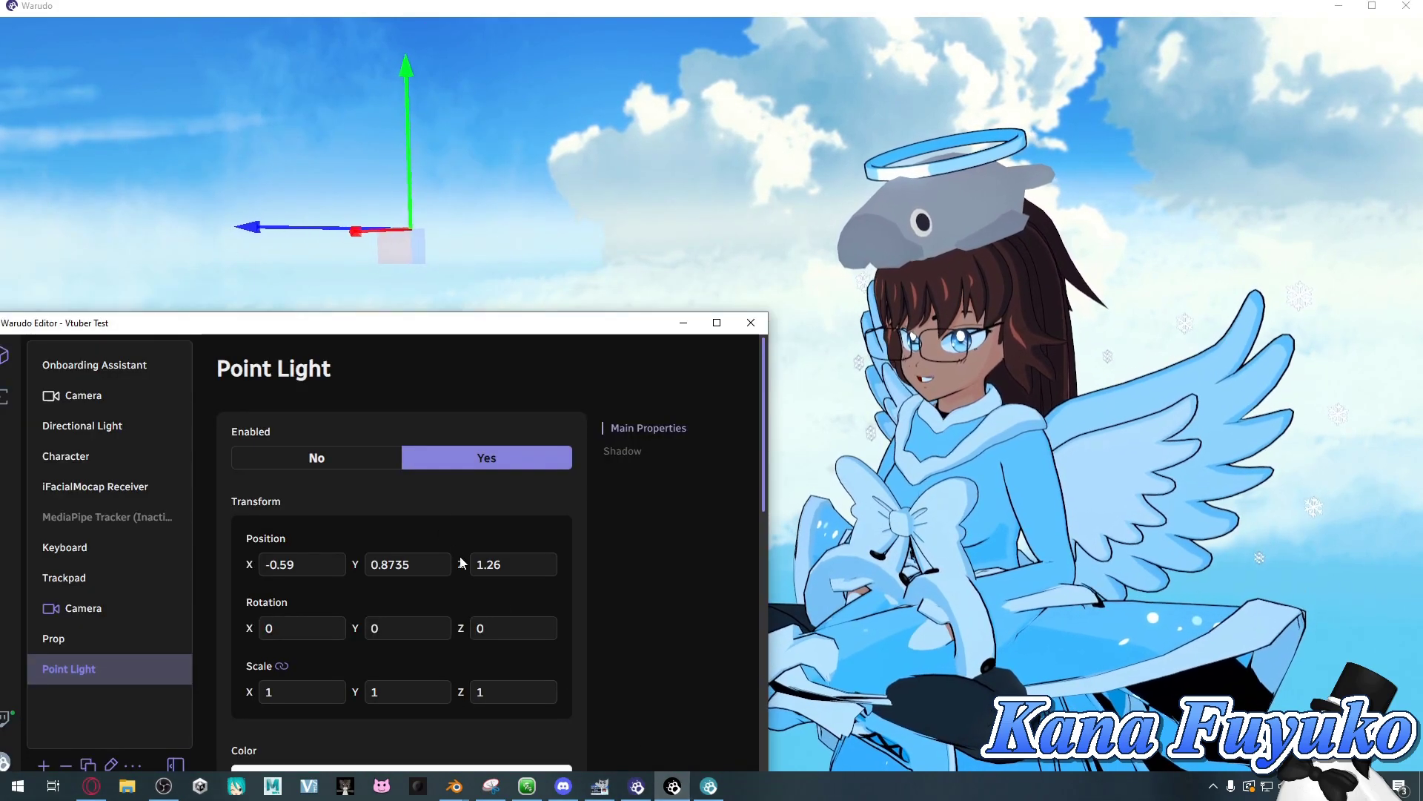
drag(460, 565, 452, 564)
- Widen the point light's range to 42.9 and raise its intensity to 1.5
drag(485, 323, 506, 129)
scroll(425, 435, down, 3)
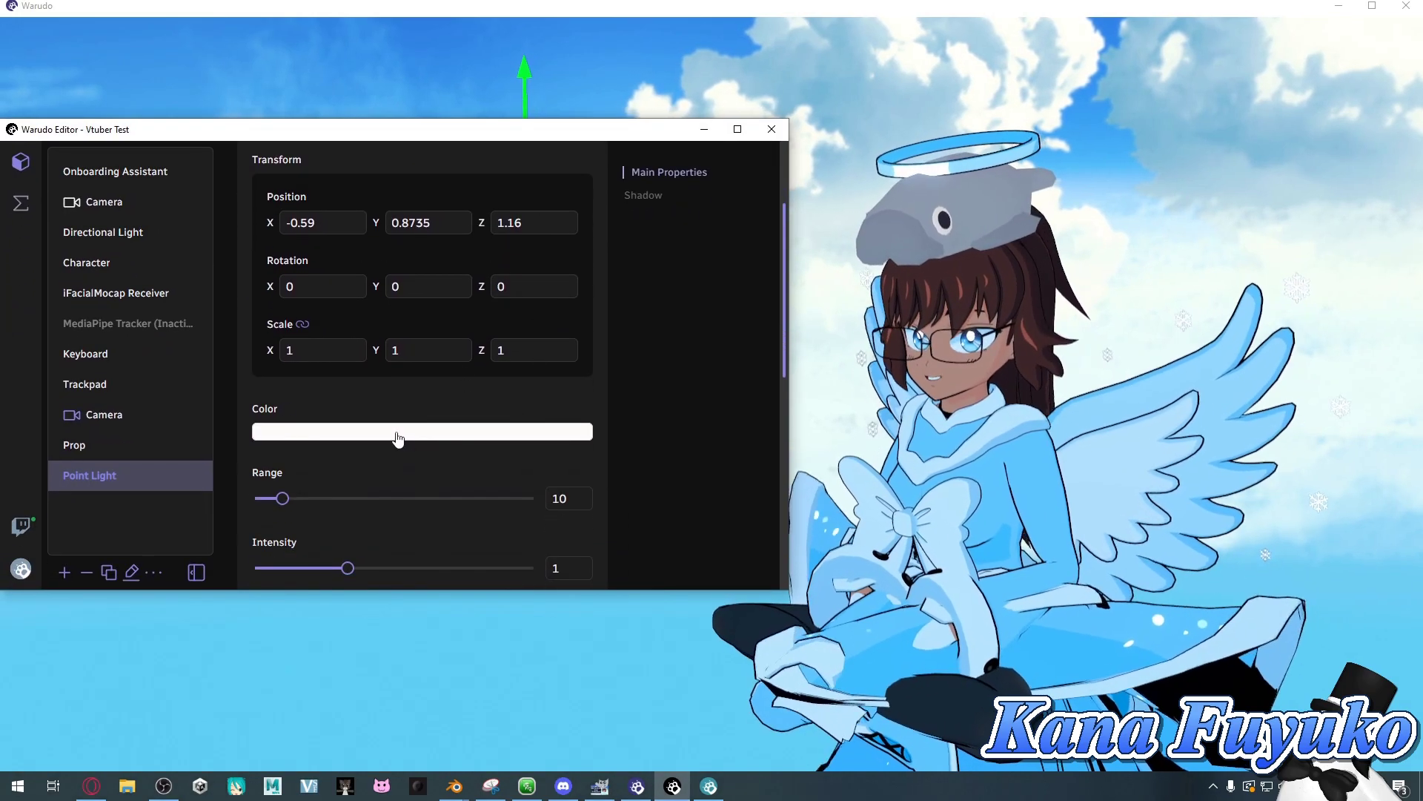
drag(285, 498, 374, 549)
scroll(357, 571, down, 1)
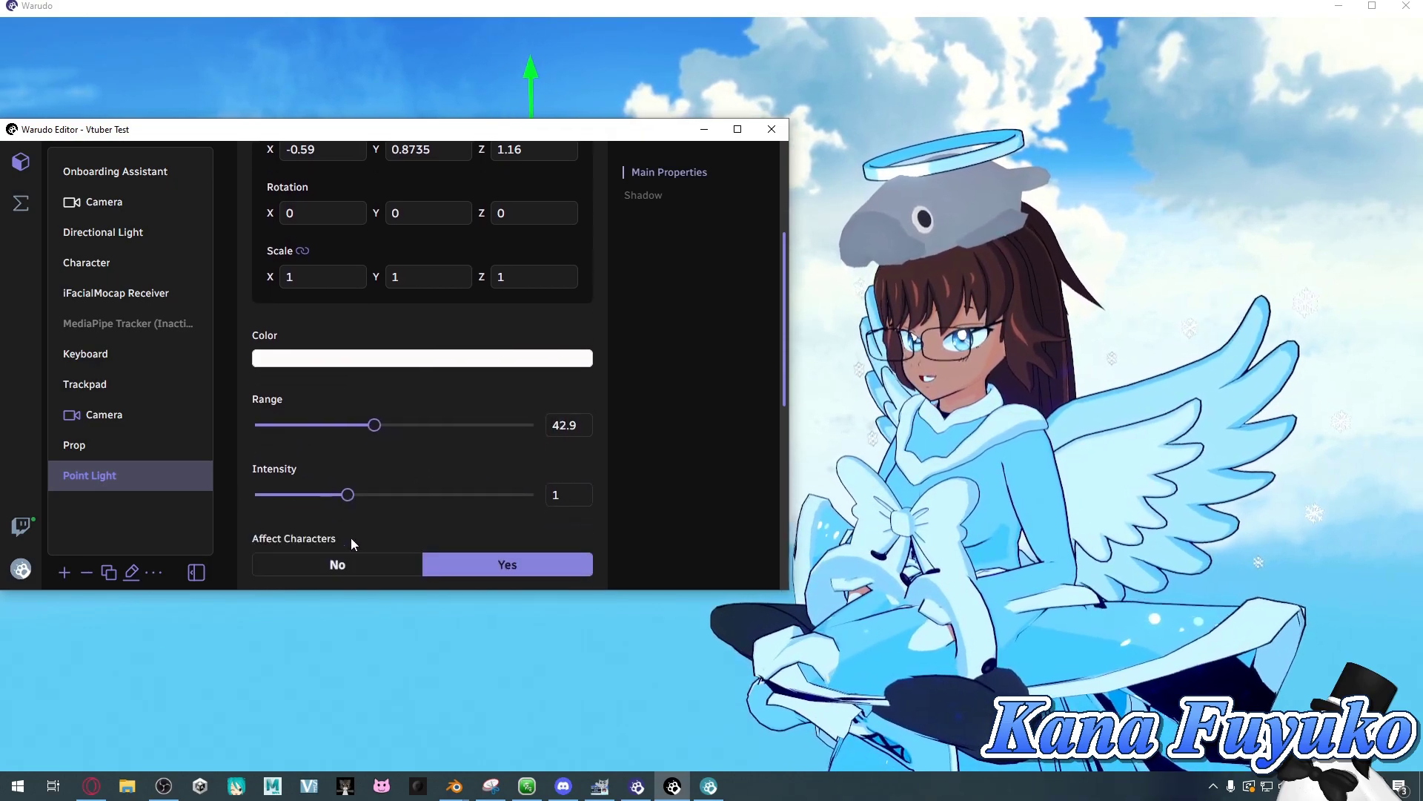
drag(348, 500, 395, 511)
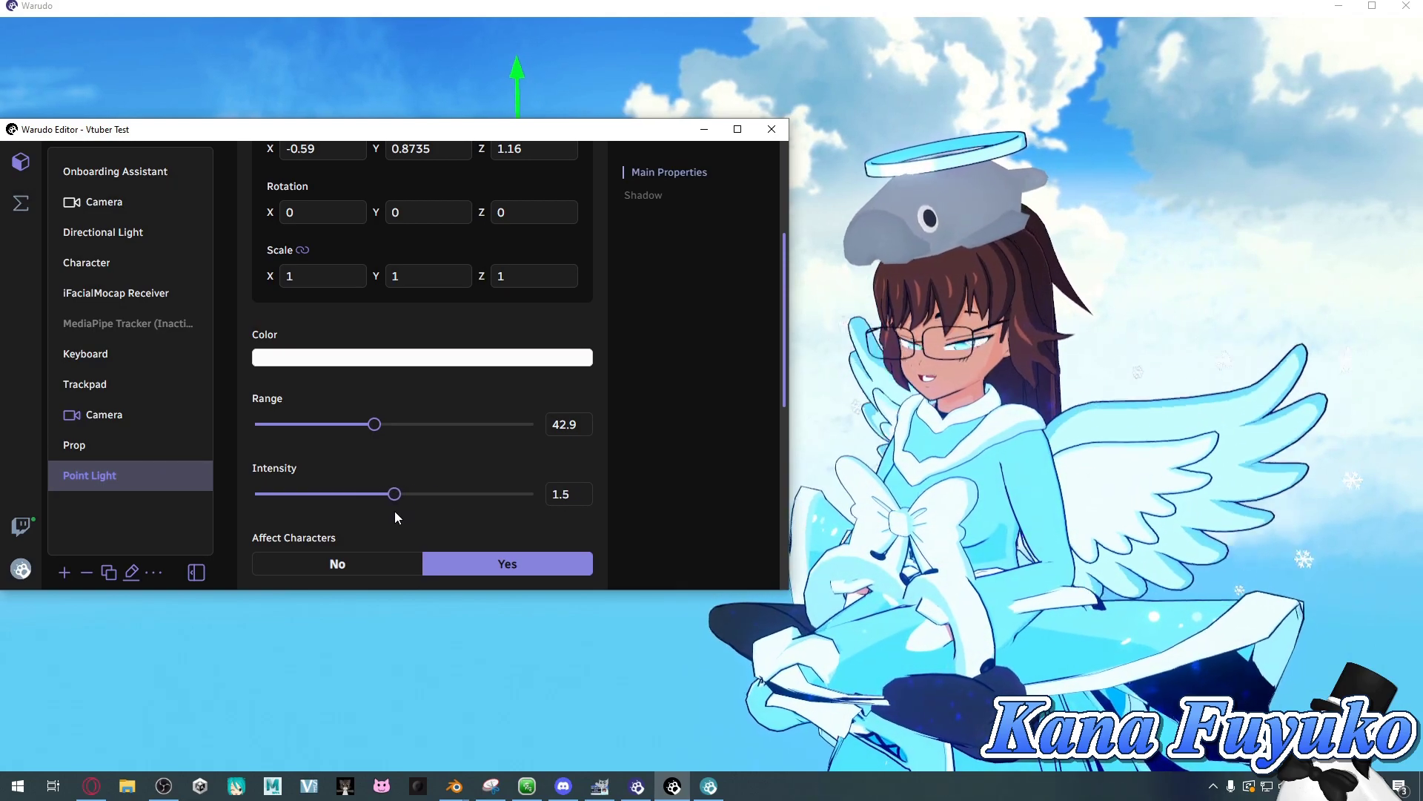
- Turn on the point light's shadows and preview the lit scene
scroll(368, 517, down, 3)
scroll(406, 500, down, 3)
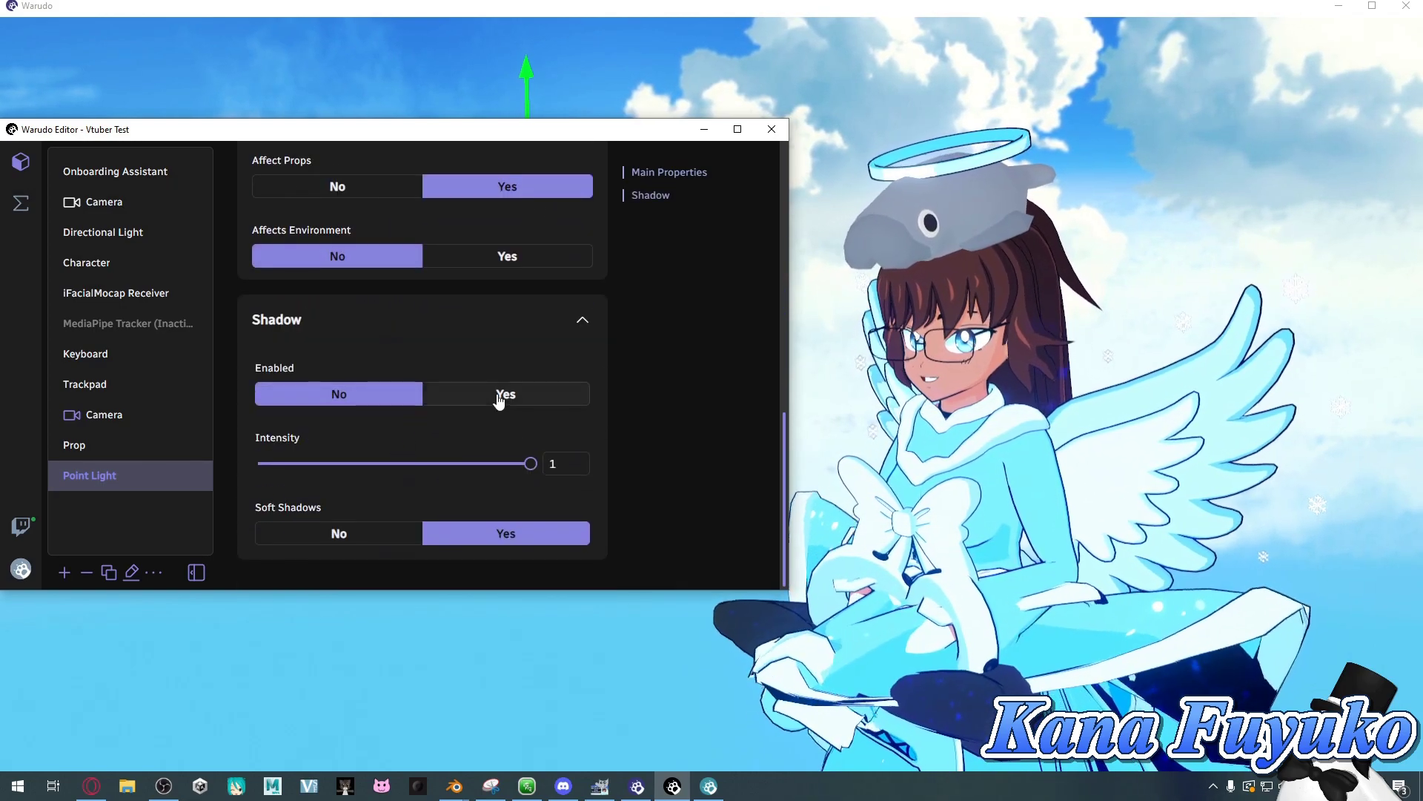
click(499, 394)
click(860, 426)
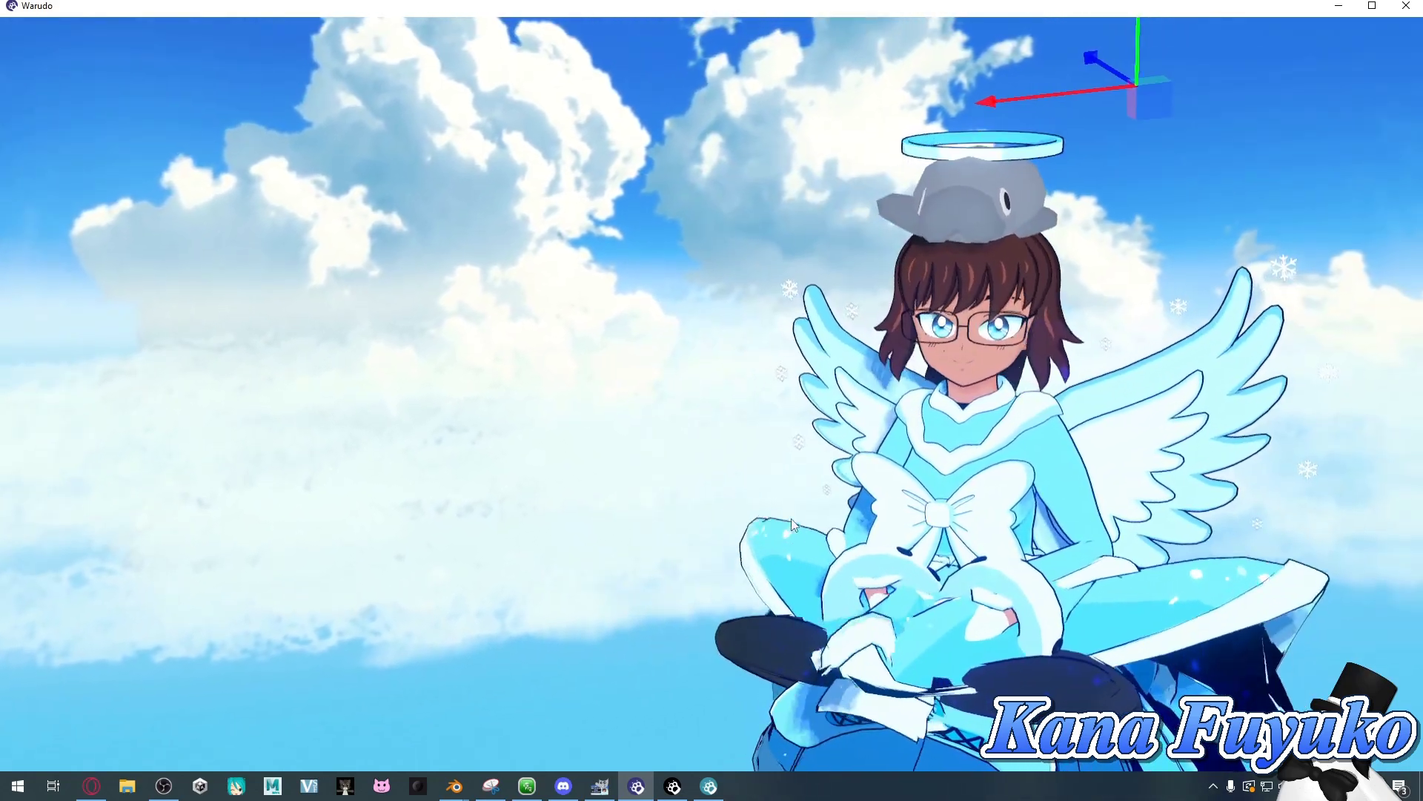
click(673, 786)
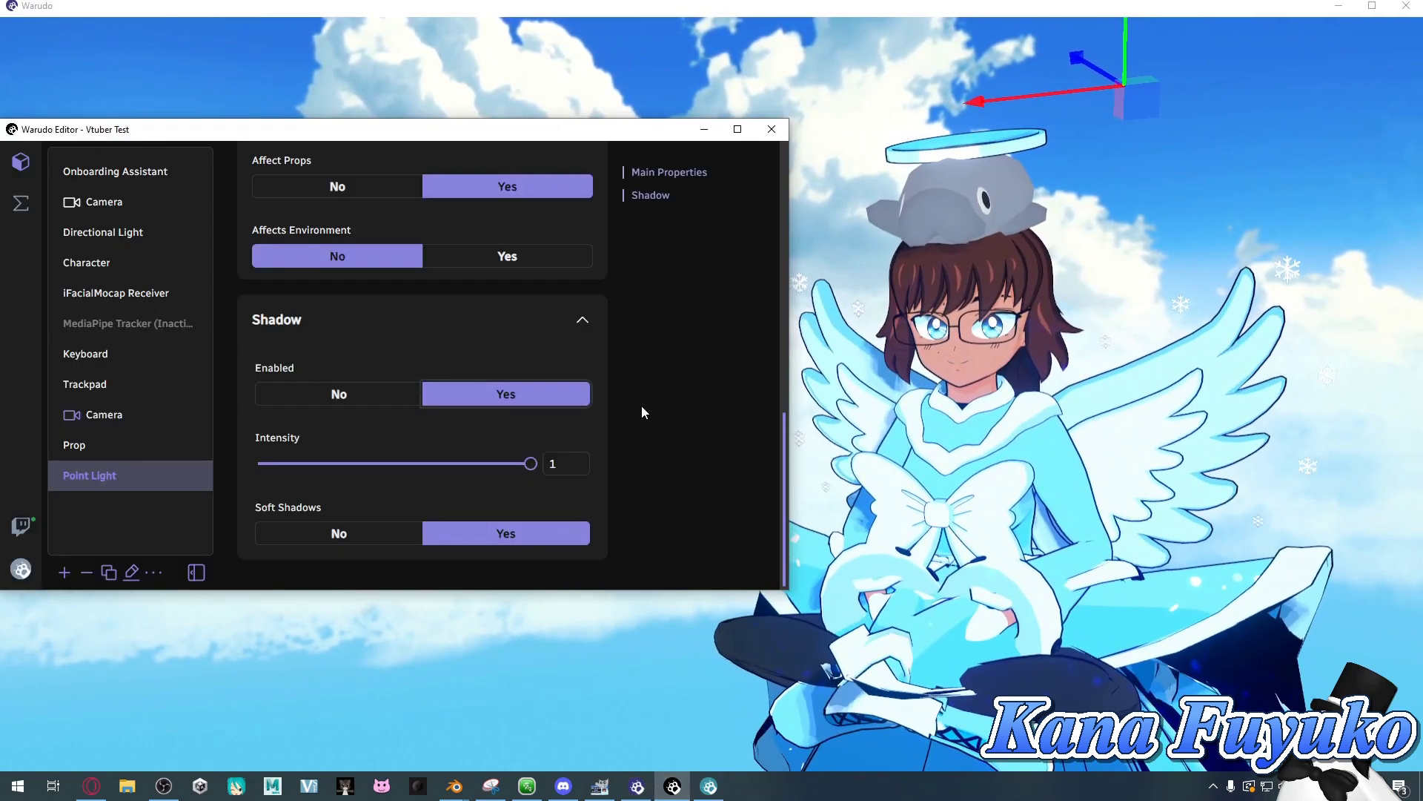
scroll(460, 297, up, 2)
scroll(459, 312, up, 8)
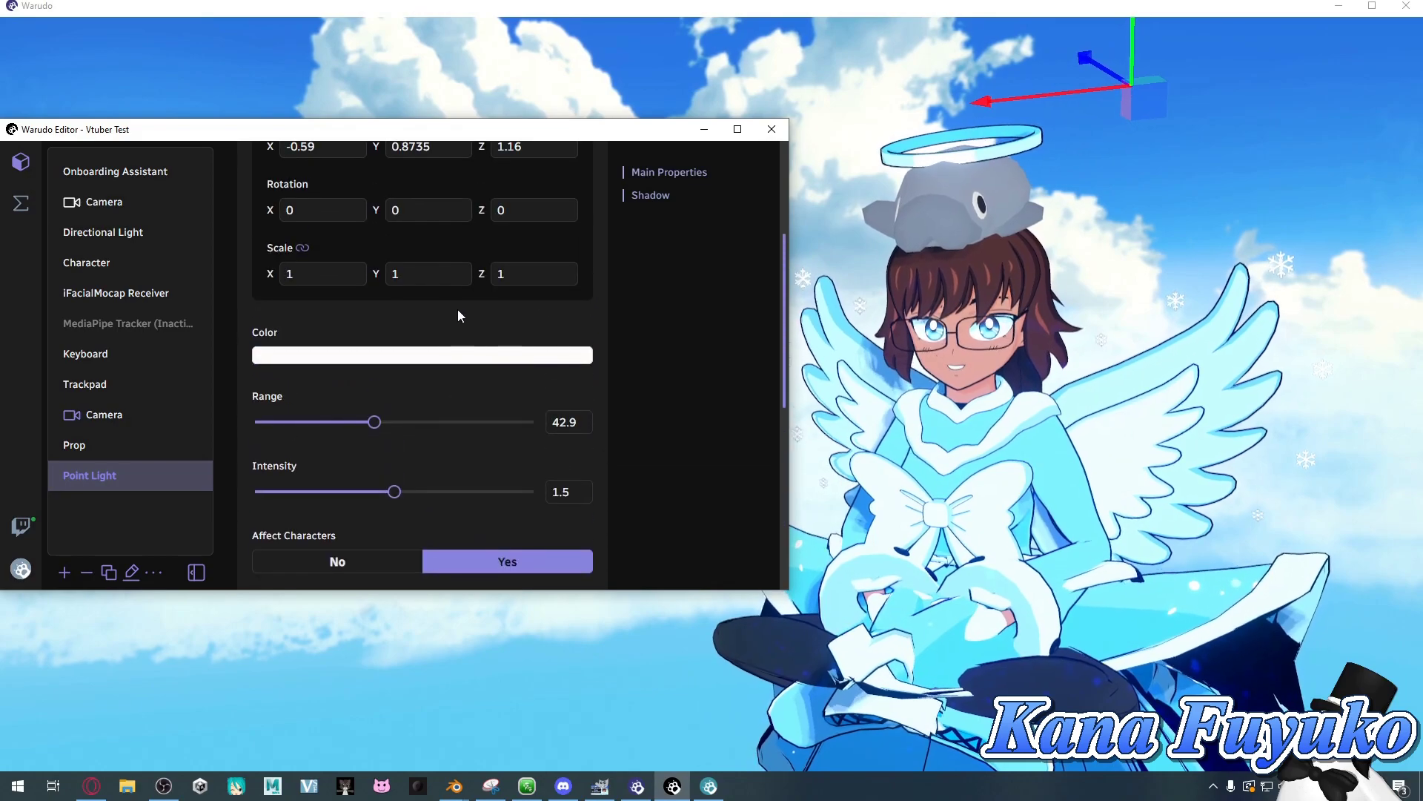
drag(364, 129, 448, 96)
- Switch off the point light and add a Volumetric Light to the scene
click(414, 234)
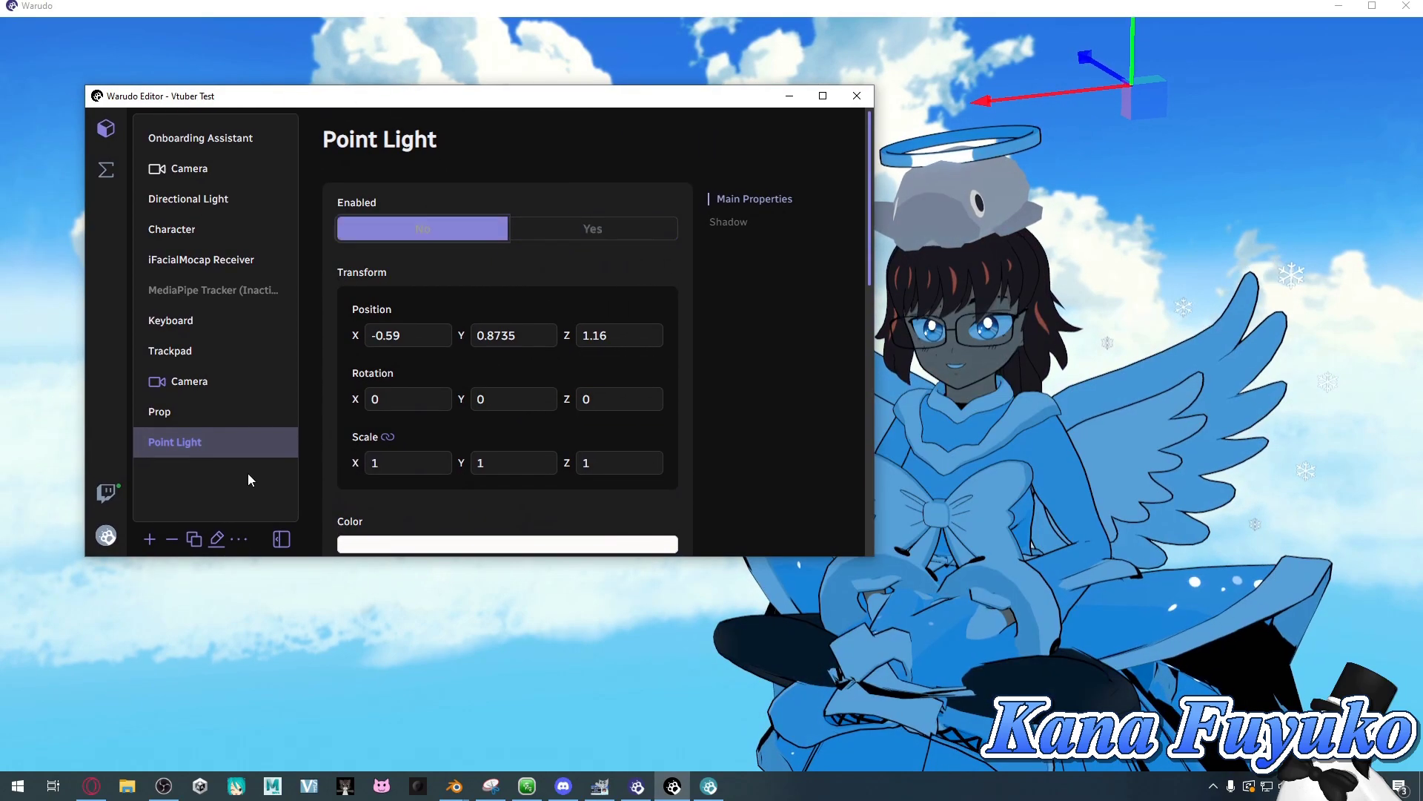
click(152, 542)
scroll(189, 337, down, 10)
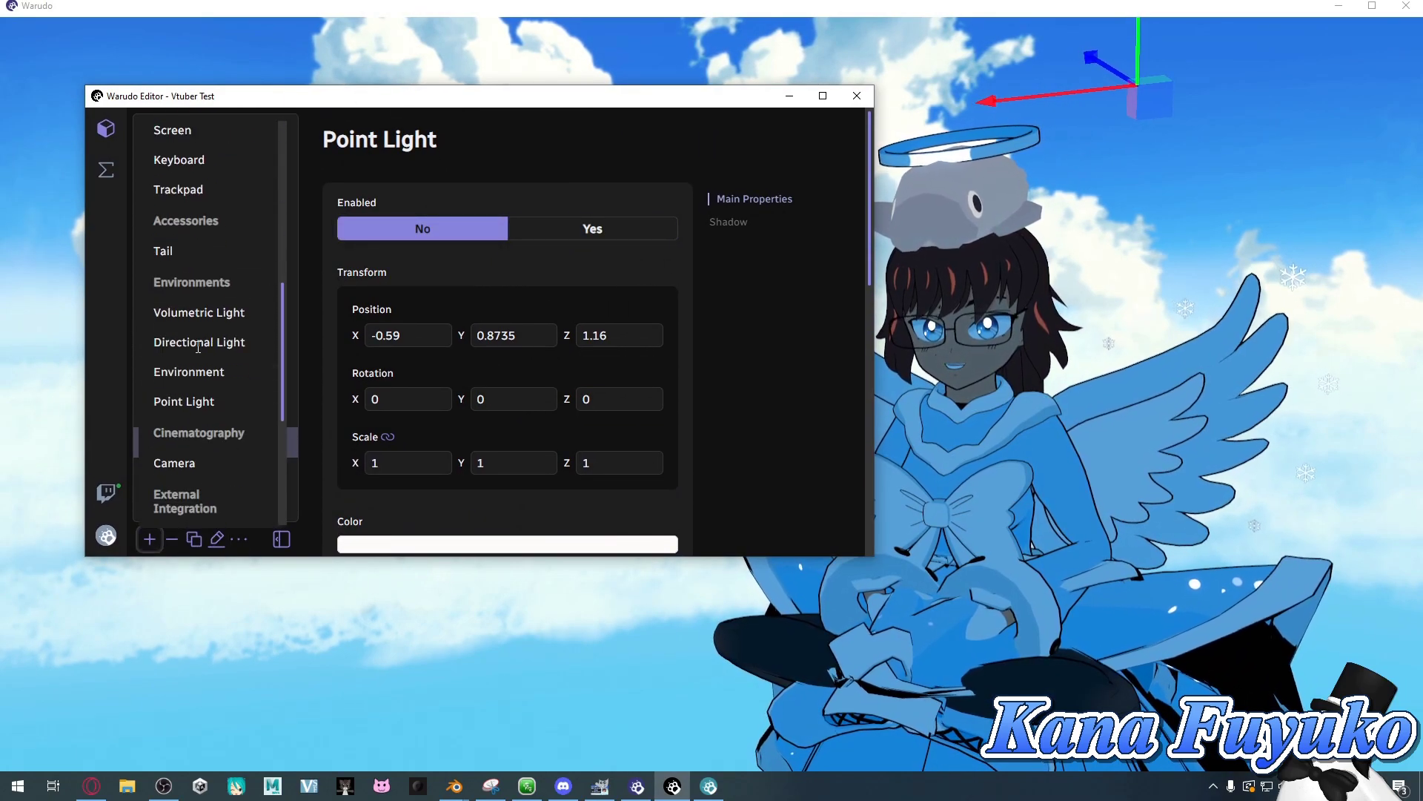
click(220, 315)
click(1112, 337)
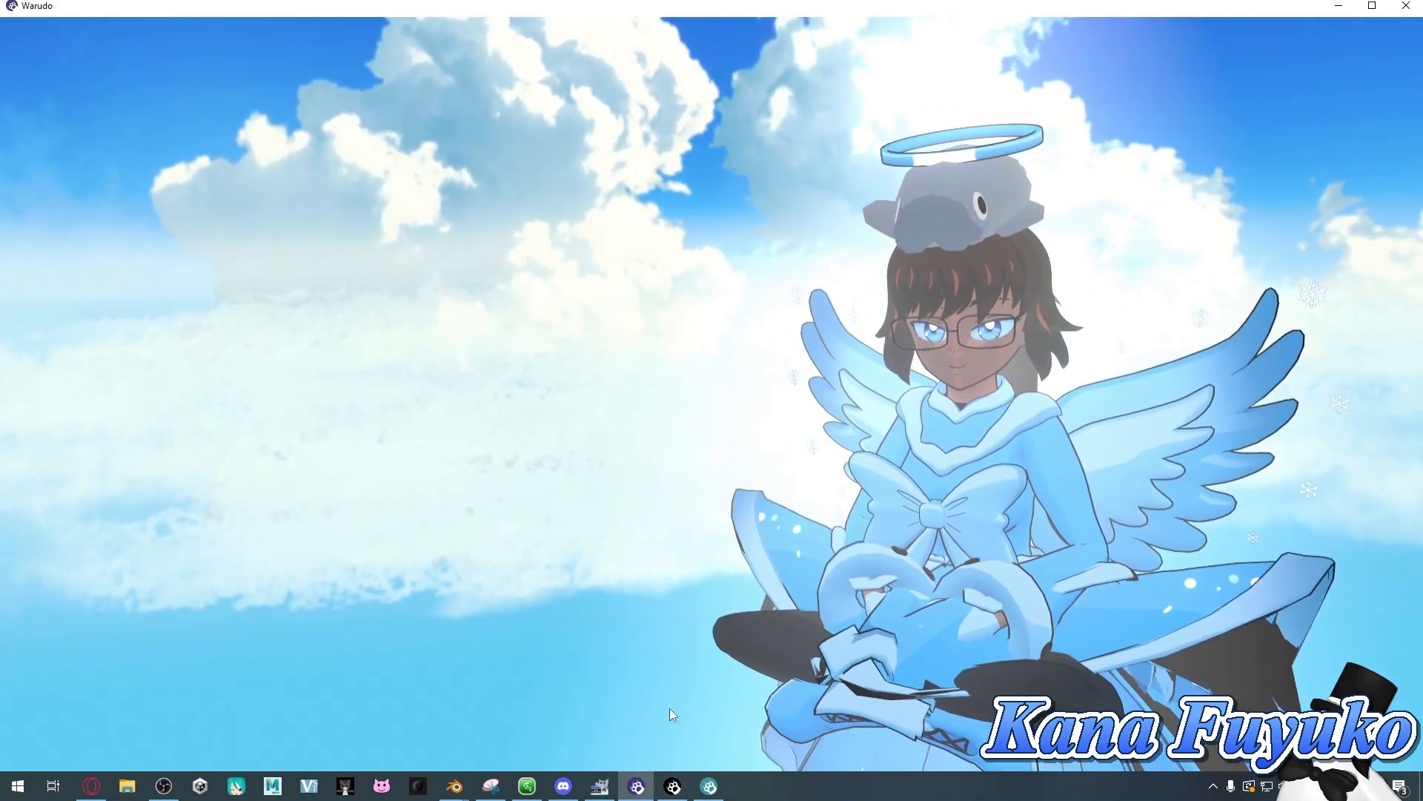
- Raise the volumetric light slightly and pull the camera back to see its beam overhead
click(673, 786)
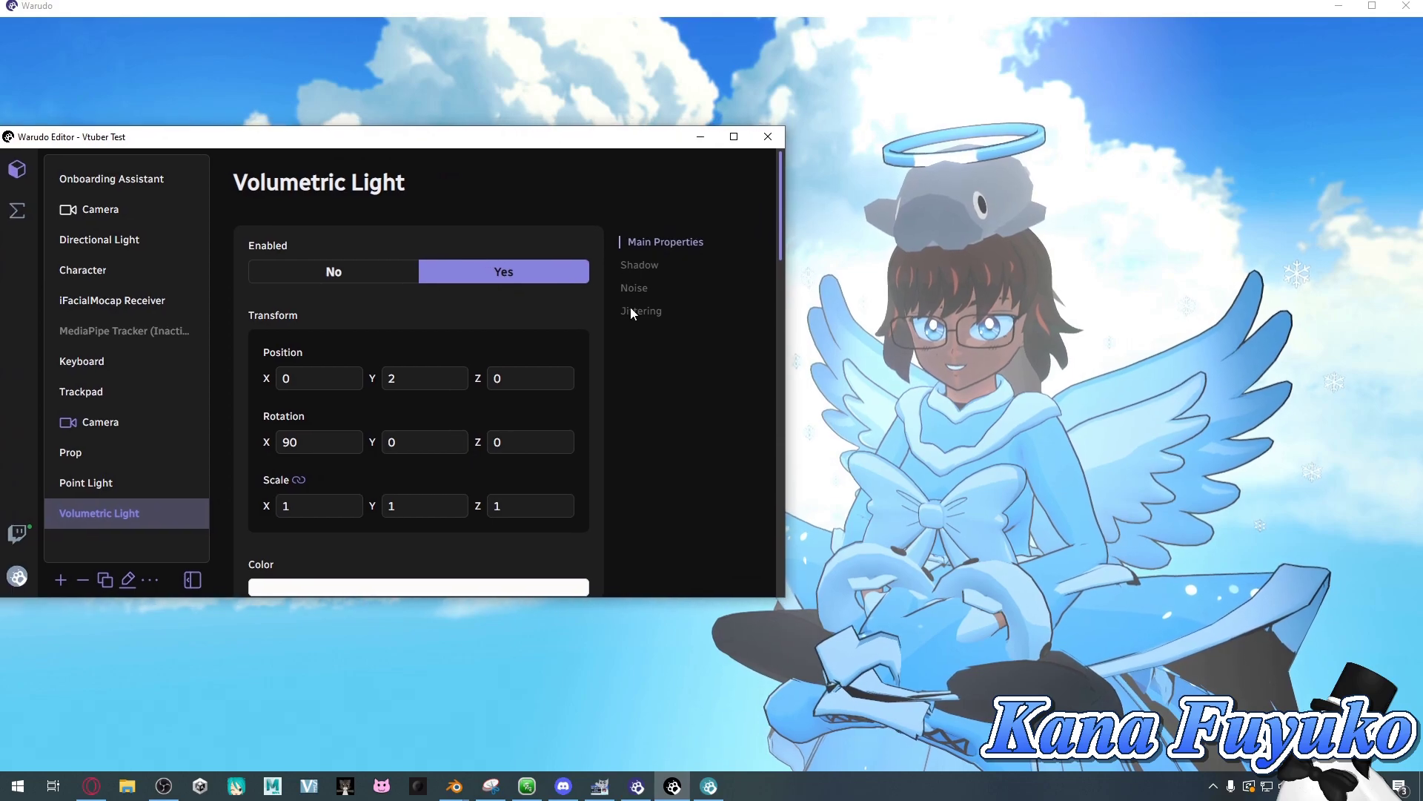
scroll(651, 389, down, 2)
scroll(642, 322, up, 2)
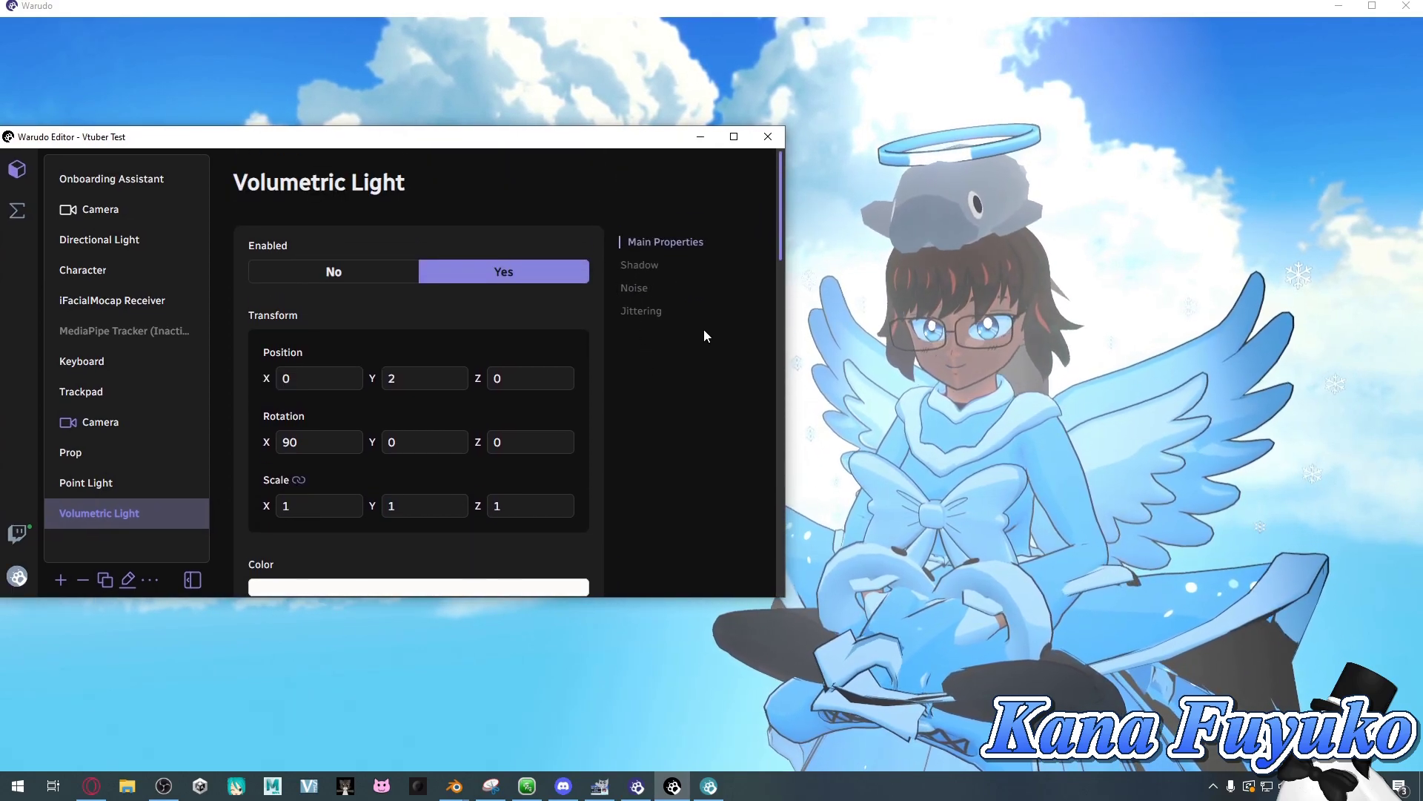
scroll(612, 401, down, 4)
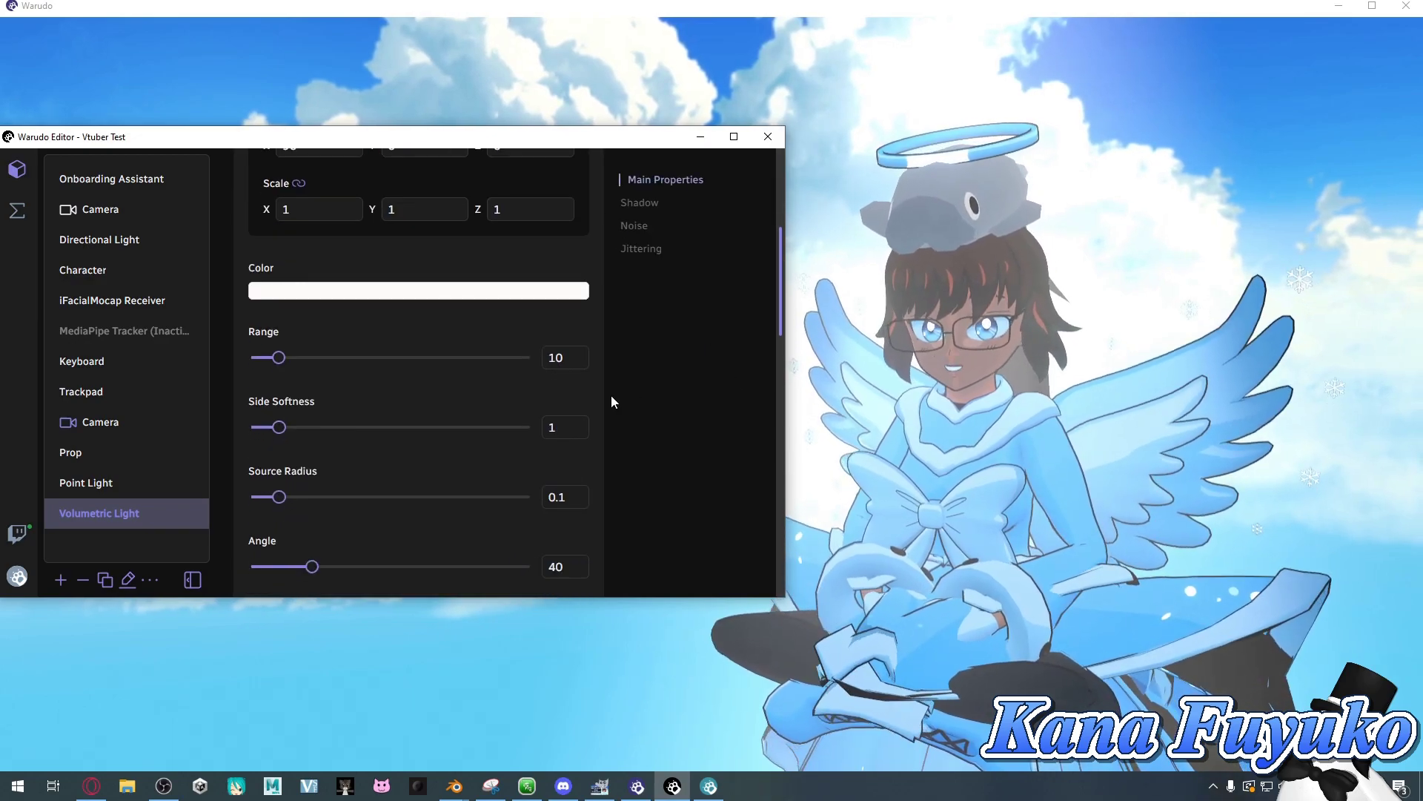
scroll(648, 335, up, 3)
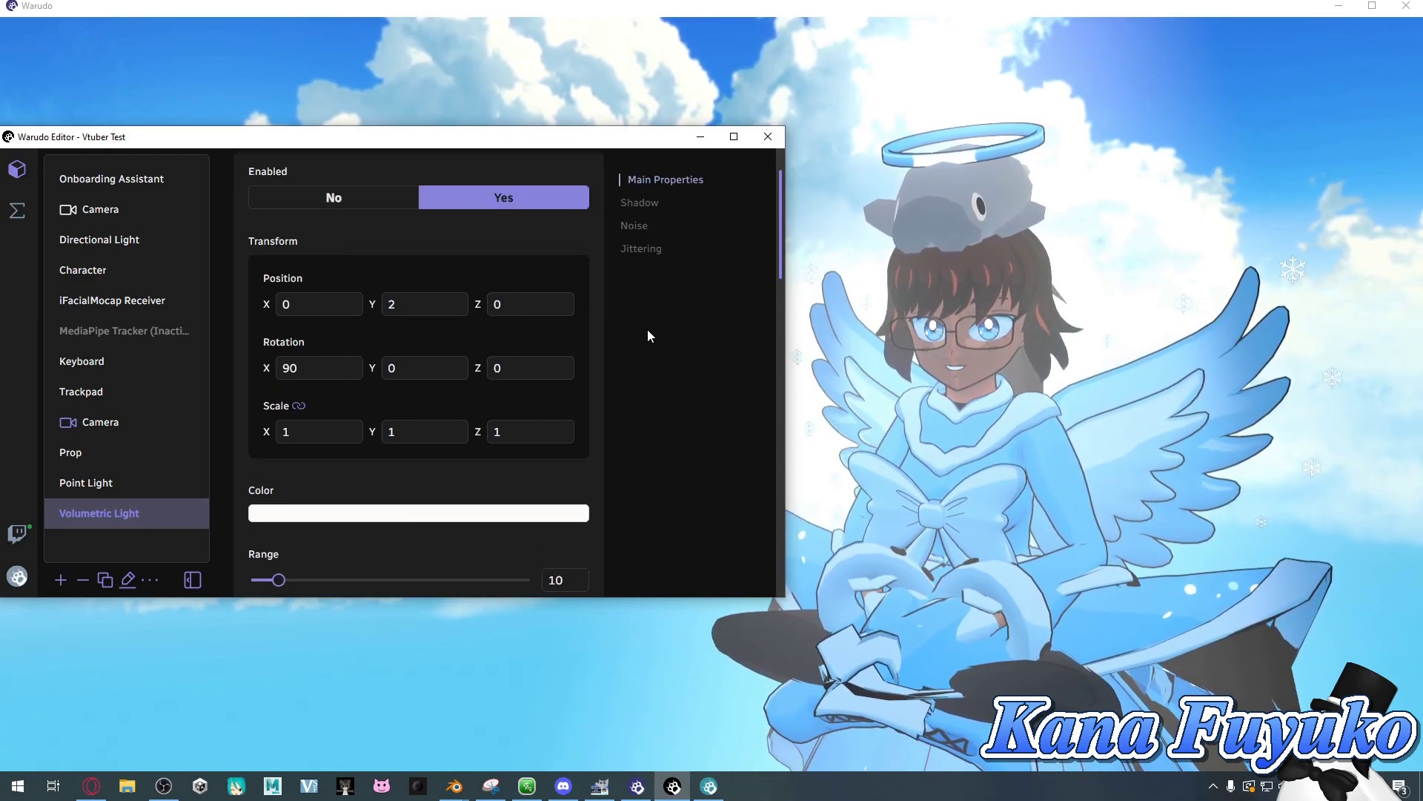
mouse_move(372, 304)
mouse_down()
mouse_move(346, 304)
mouse_move(396, 304)
mouse_move(313, 304)
mouse_move(471, 304)
mouse_move(367, 304)
mouse_up()
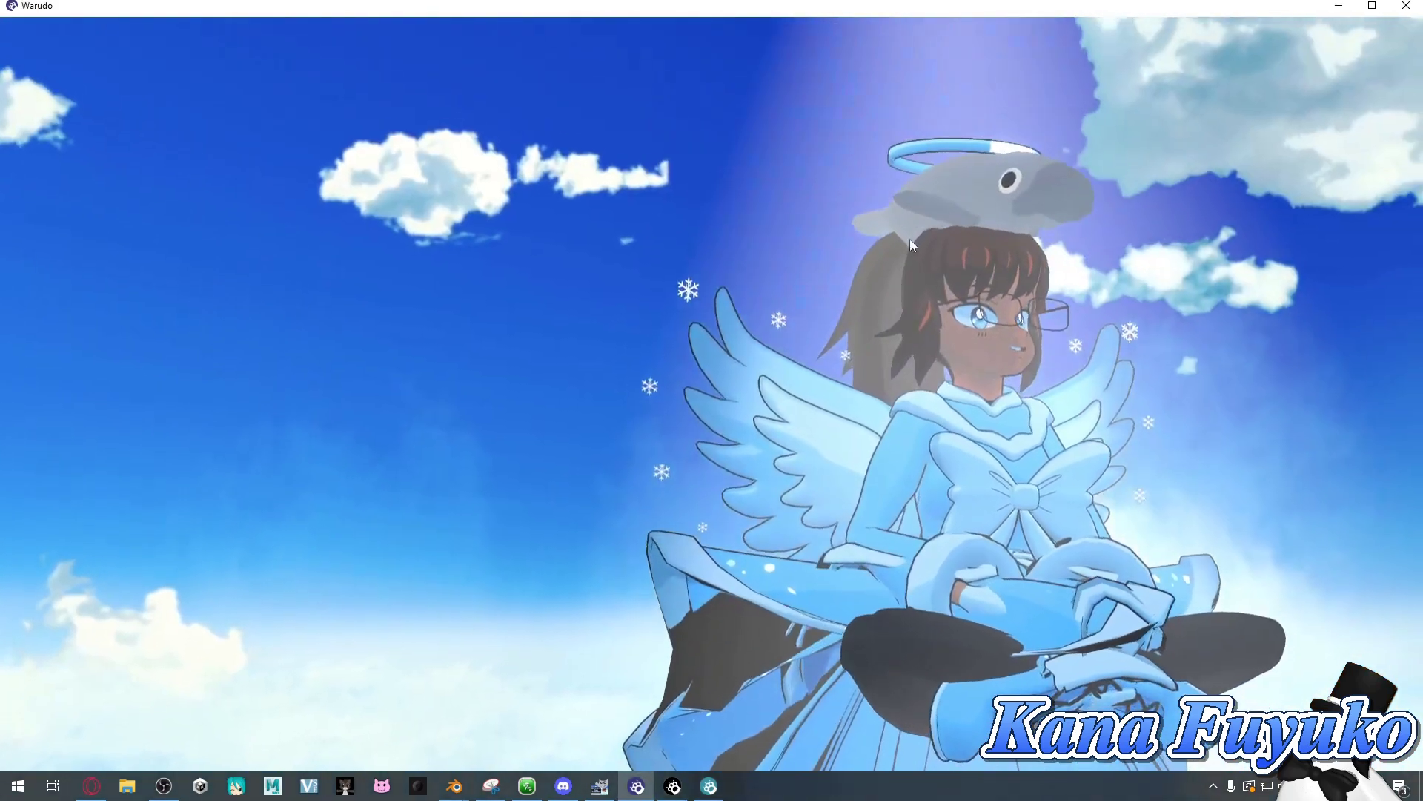
middle_drag(909, 239, 727, 631)
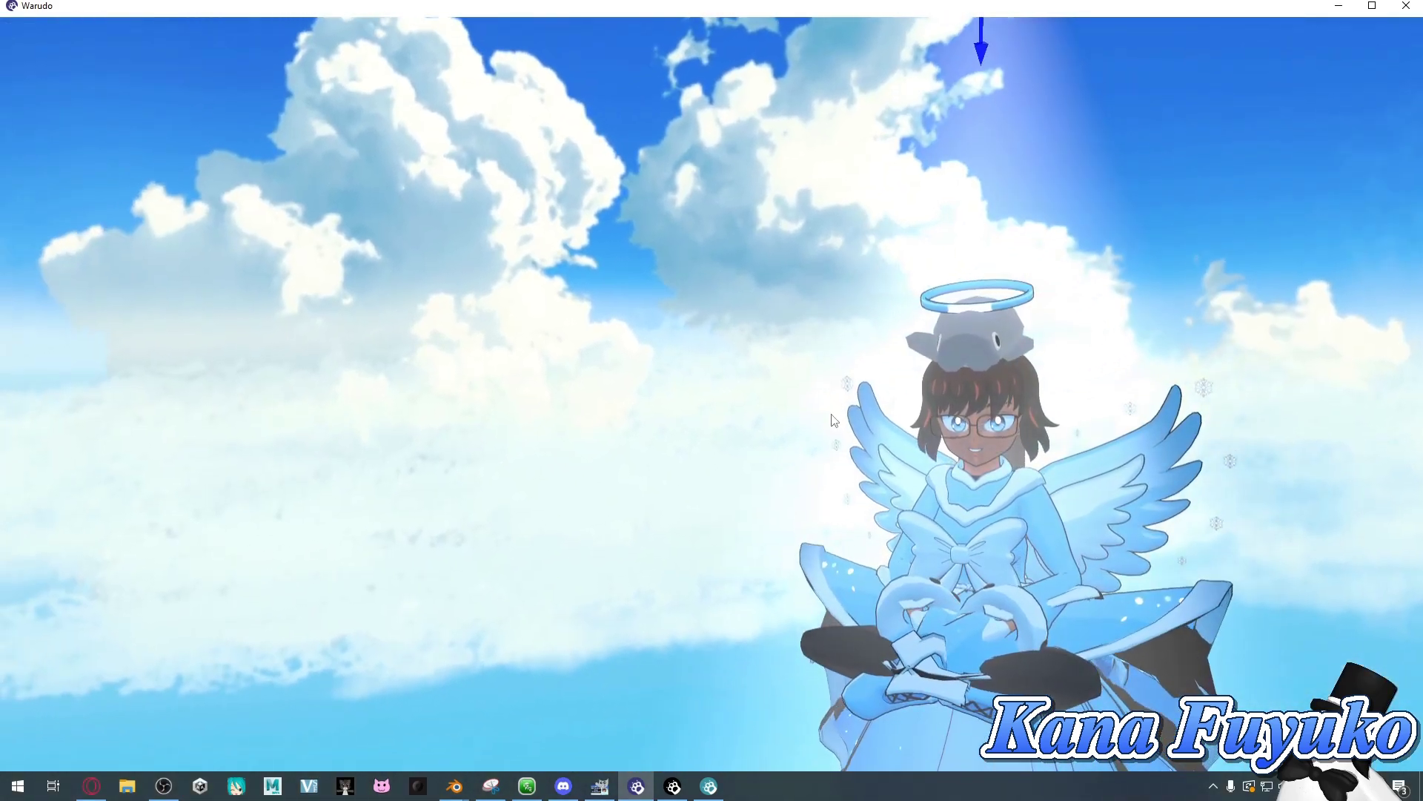
- Set the volumetric light's range 18.7, side softness 1.76, source radius 0.22 and angle 63.85
click(688, 784)
scroll(493, 349, down, 3)
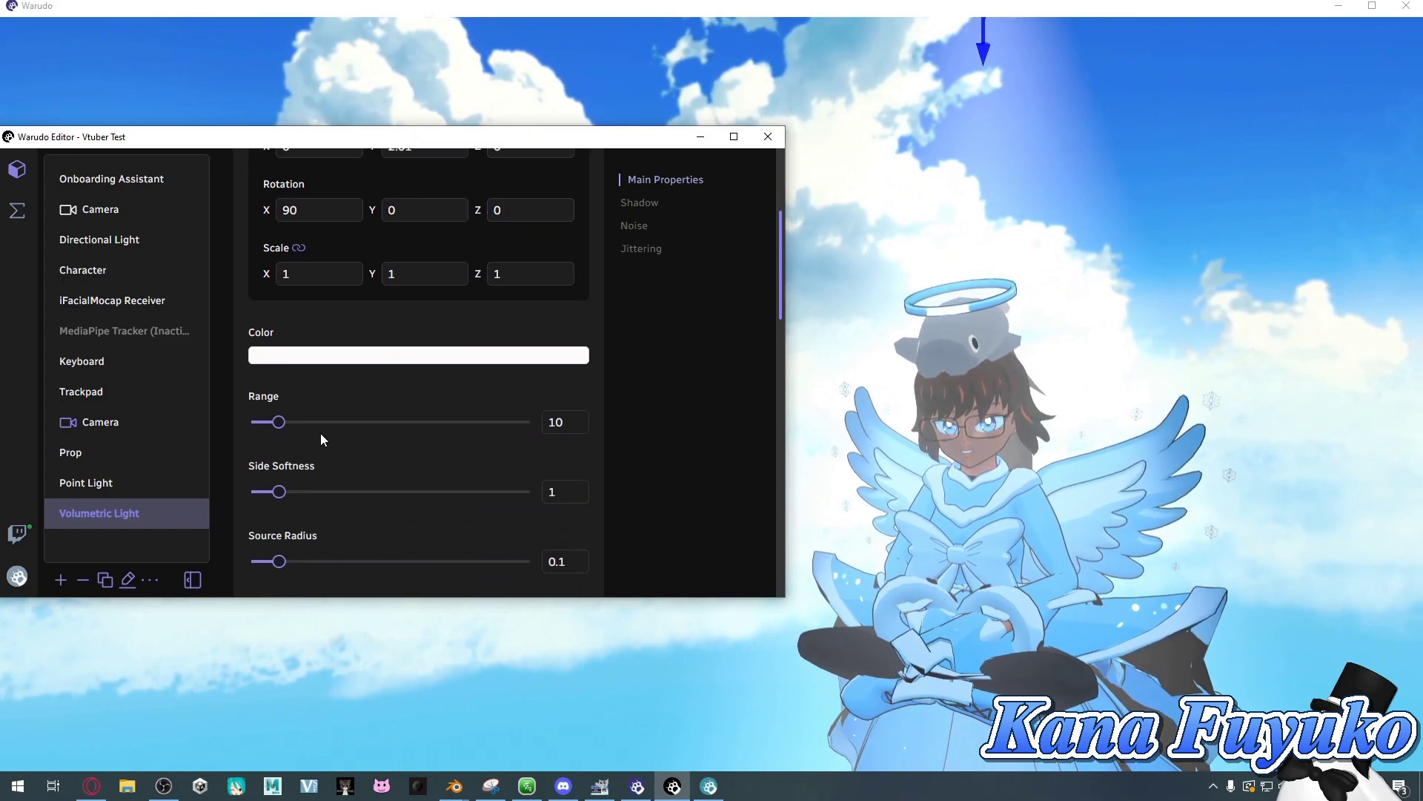
scroll(320, 439, down, 1)
mouse_move(279, 357)
mouse_down()
mouse_move(404, 357)
mouse_move(269, 359)
mouse_move(303, 358)
mouse_up()
mouse_move(279, 427)
mouse_down()
mouse_move(355, 426)
mouse_move(299, 427)
mouse_up()
drag(279, 497, 313, 498)
scroll(312, 515, down, 3)
drag(313, 418, 349, 465)
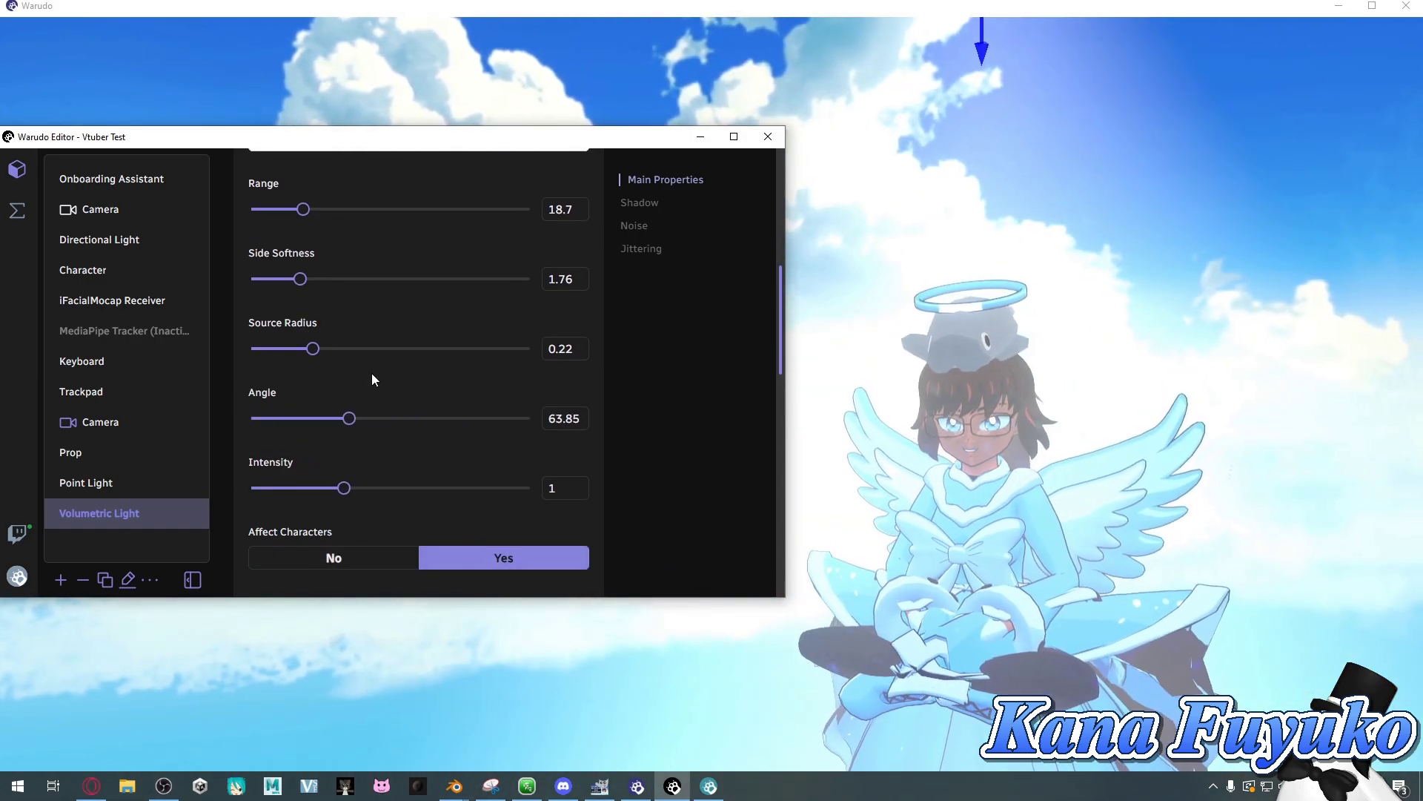
- Tilt the volumetric light to X rotation 127.88 and move it to Z 1.45
scroll(372, 379, up, 9)
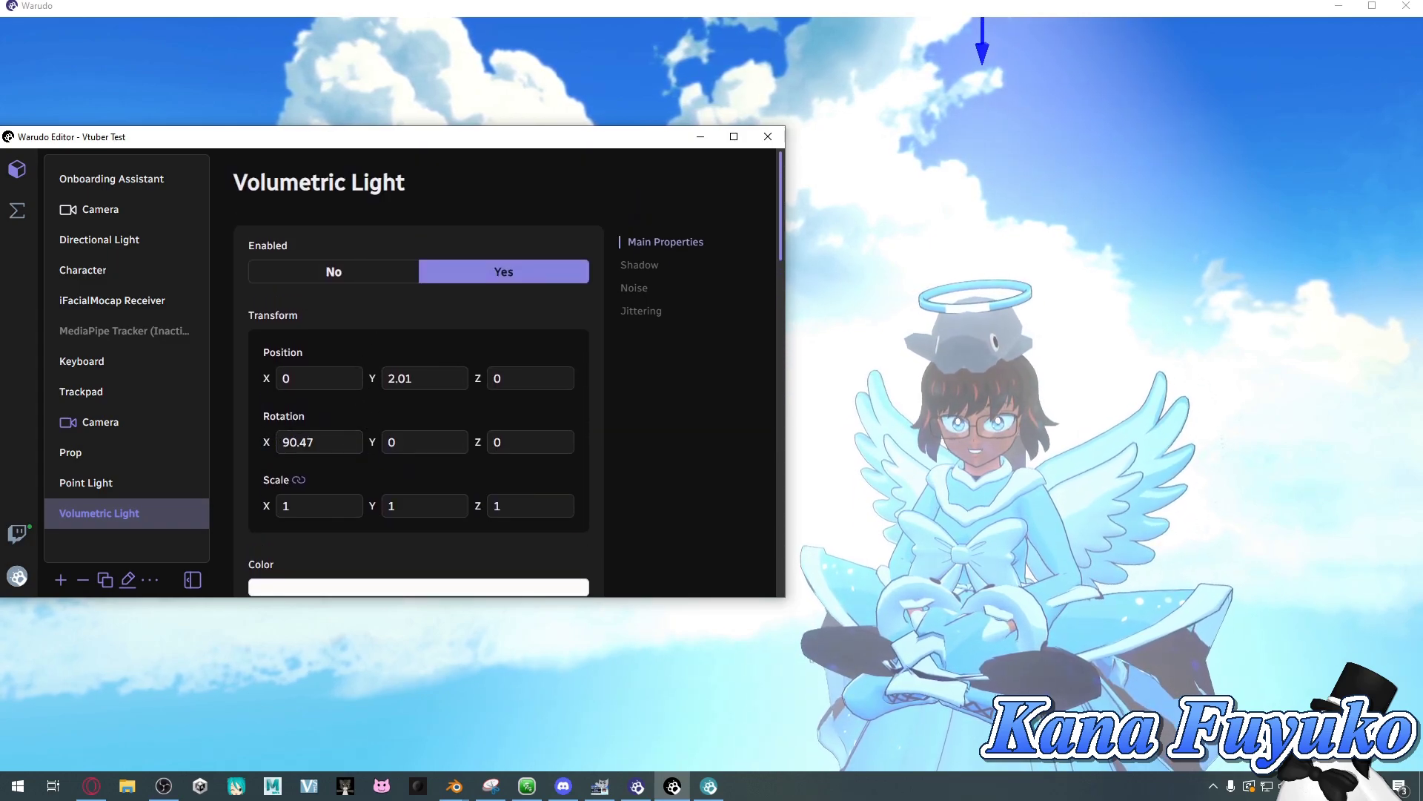
drag(478, 378, 496, 378)
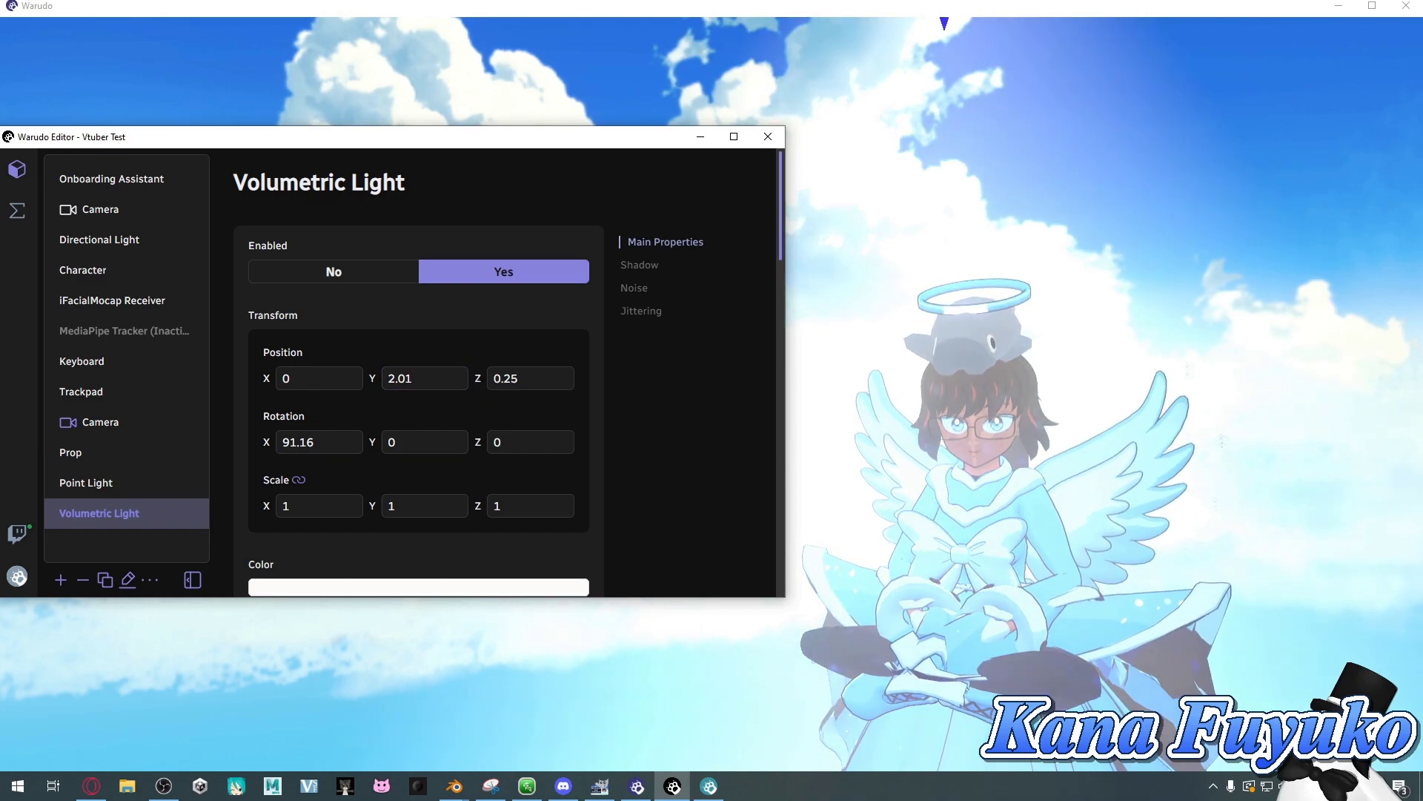
mouse_move(266, 442)
mouse_down()
mouse_move(301, 442)
mouse_move(284, 441)
mouse_up()
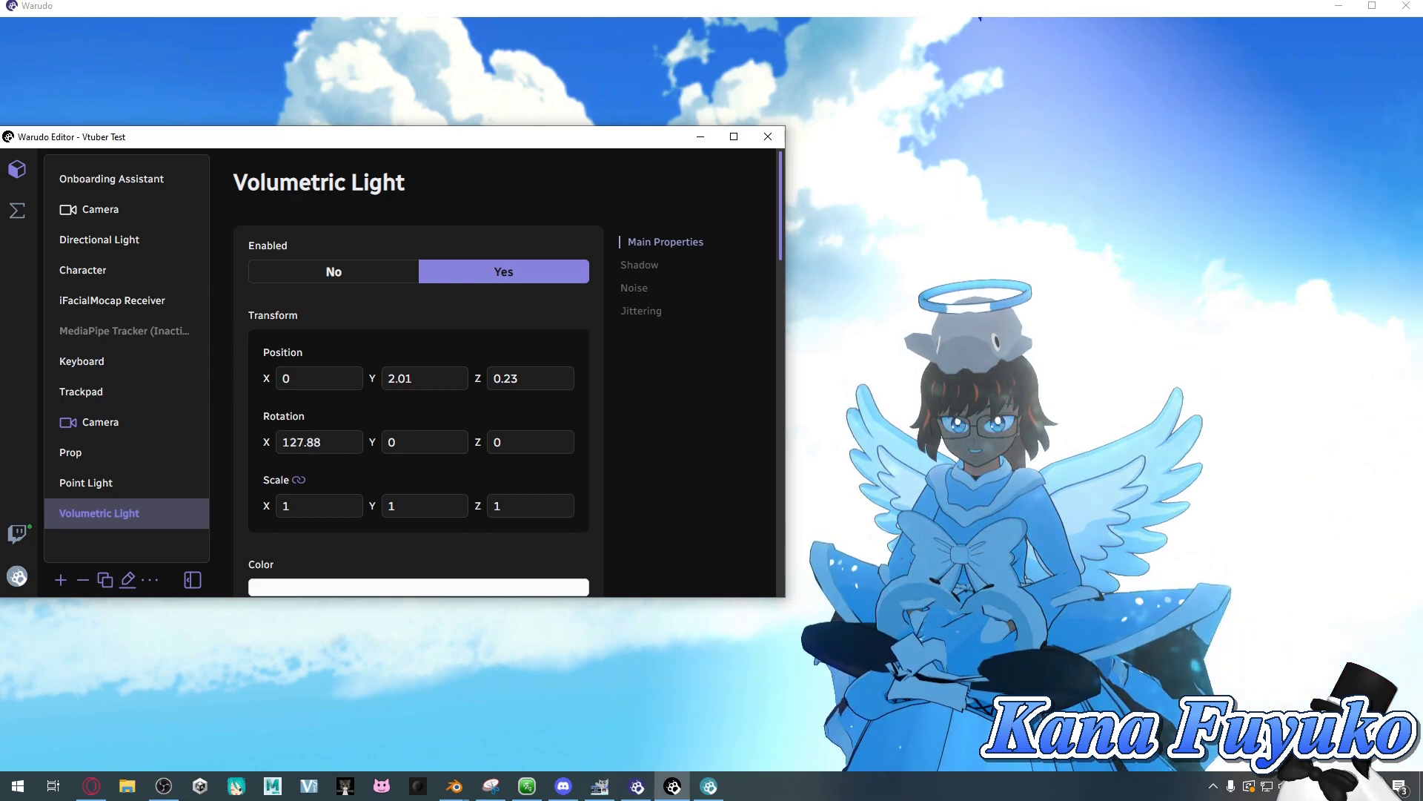
drag(479, 380, 569, 380)
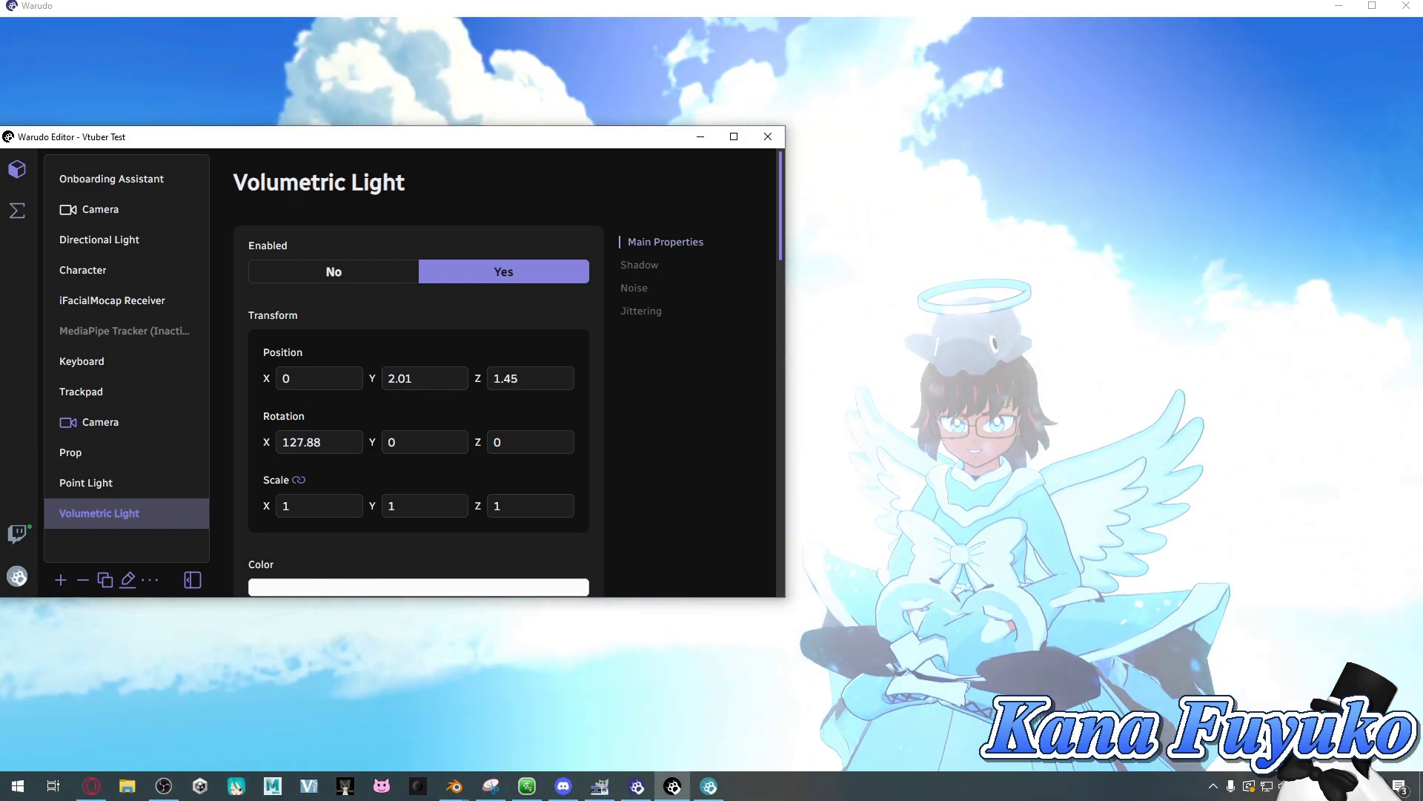
- Dim the volumetric light's intensity and test its shadows on, then off again
scroll(345, 442, down, 8)
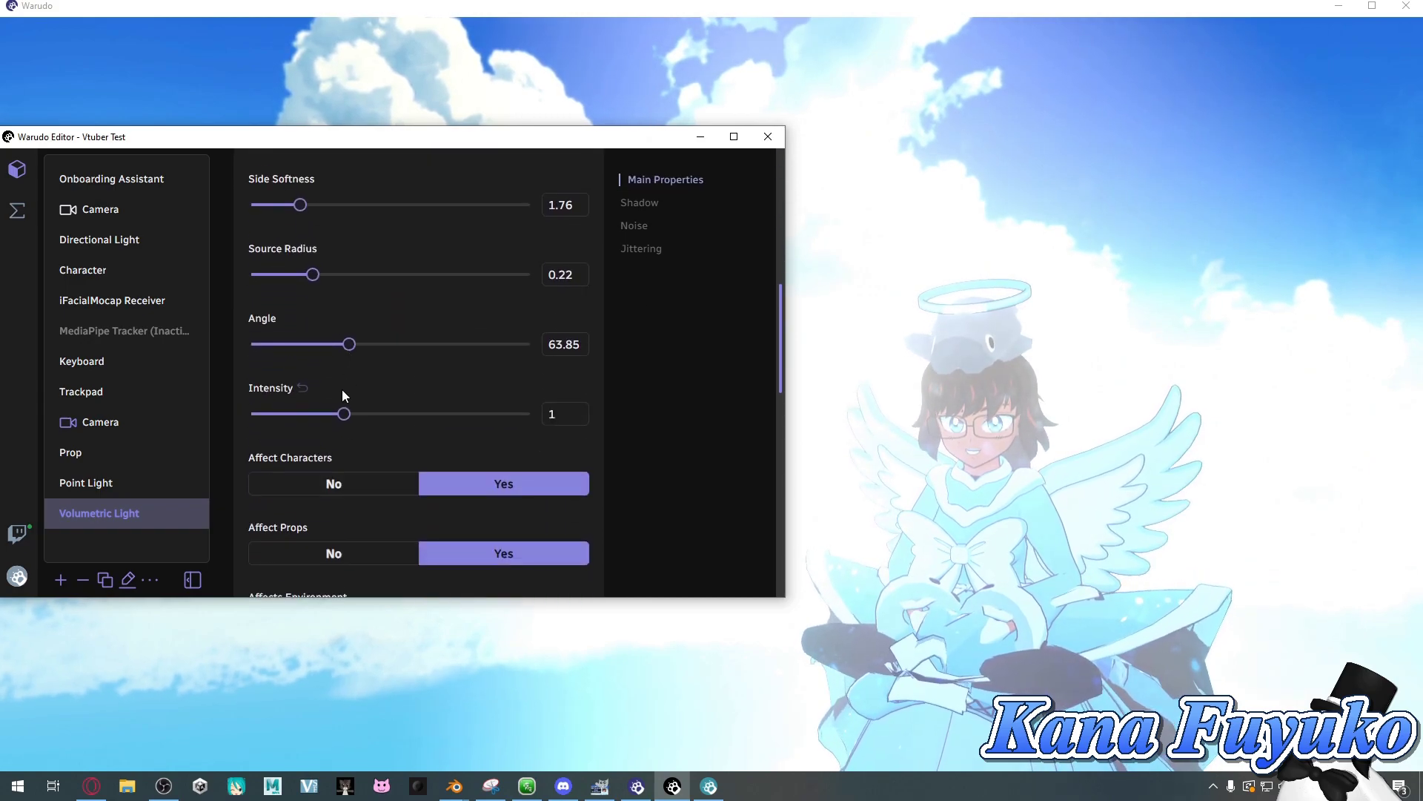
drag(341, 414, 279, 449)
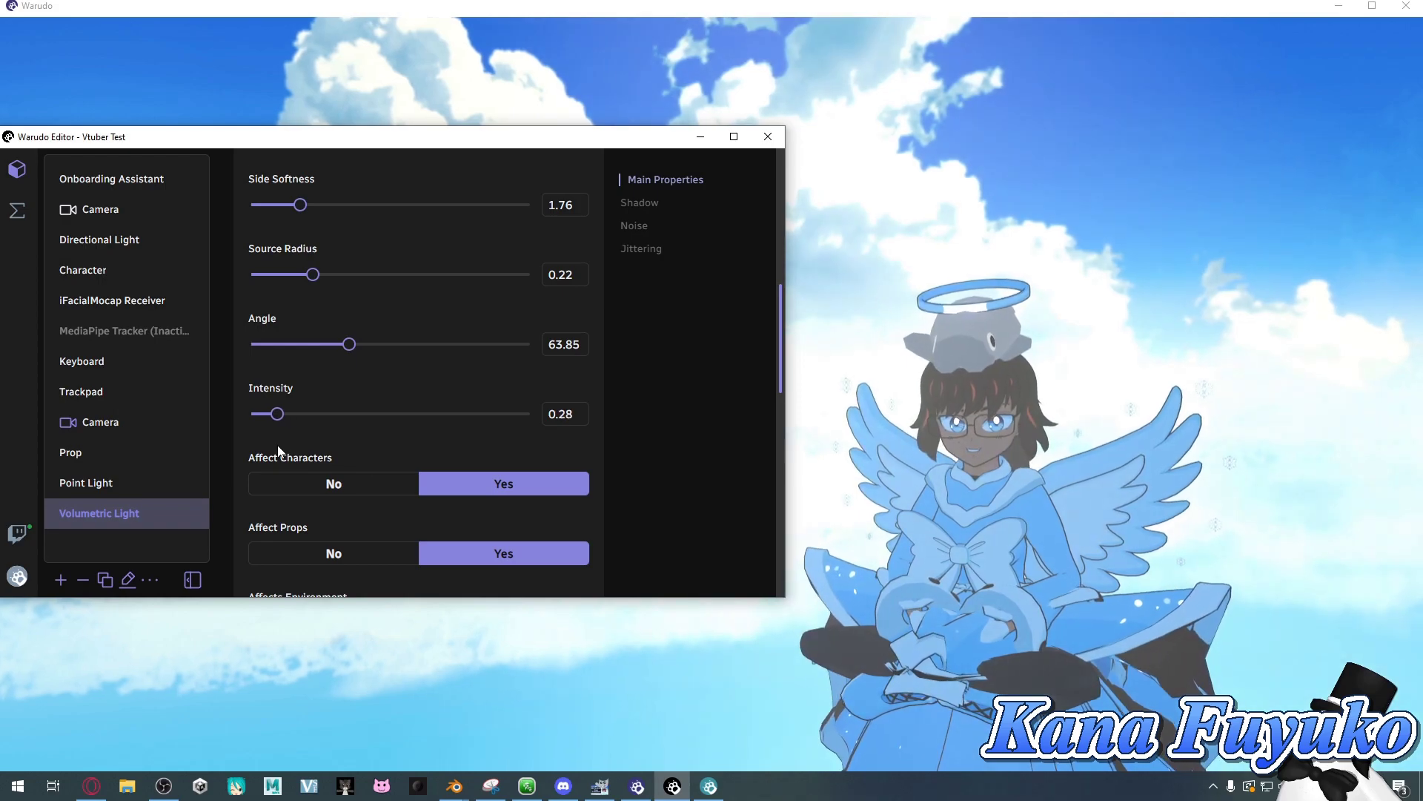
scroll(426, 397, up, 2)
scroll(375, 388, down, 3)
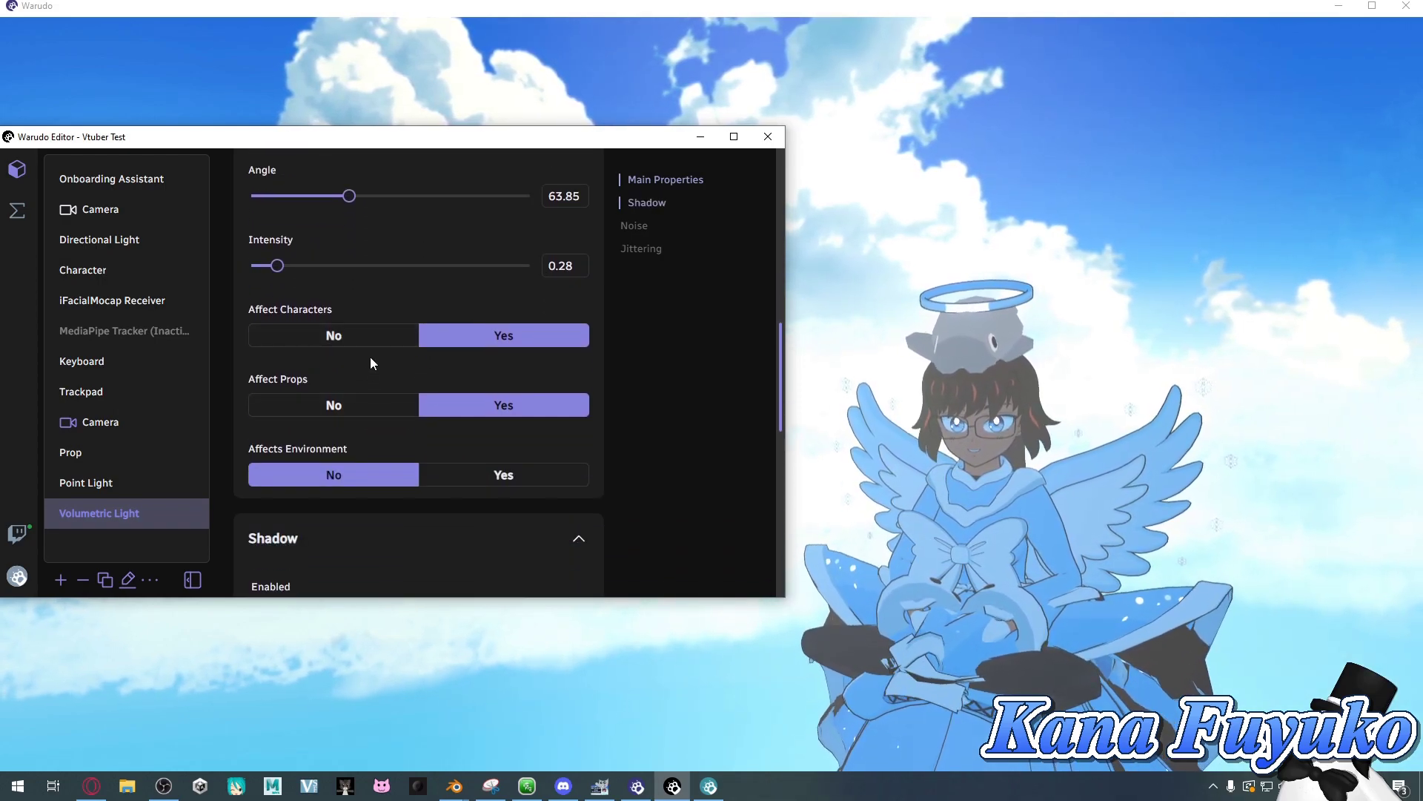
scroll(354, 379, down, 3)
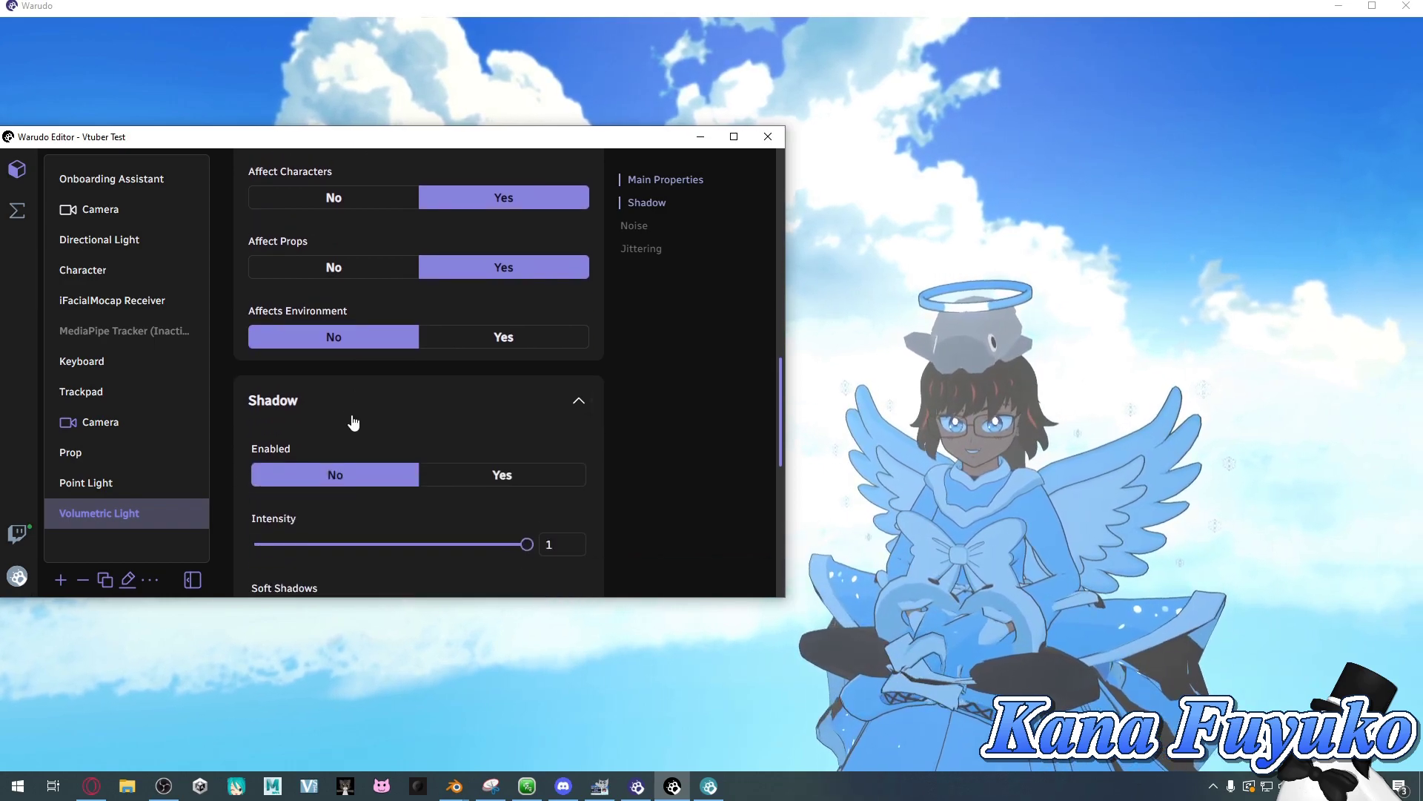
click(477, 390)
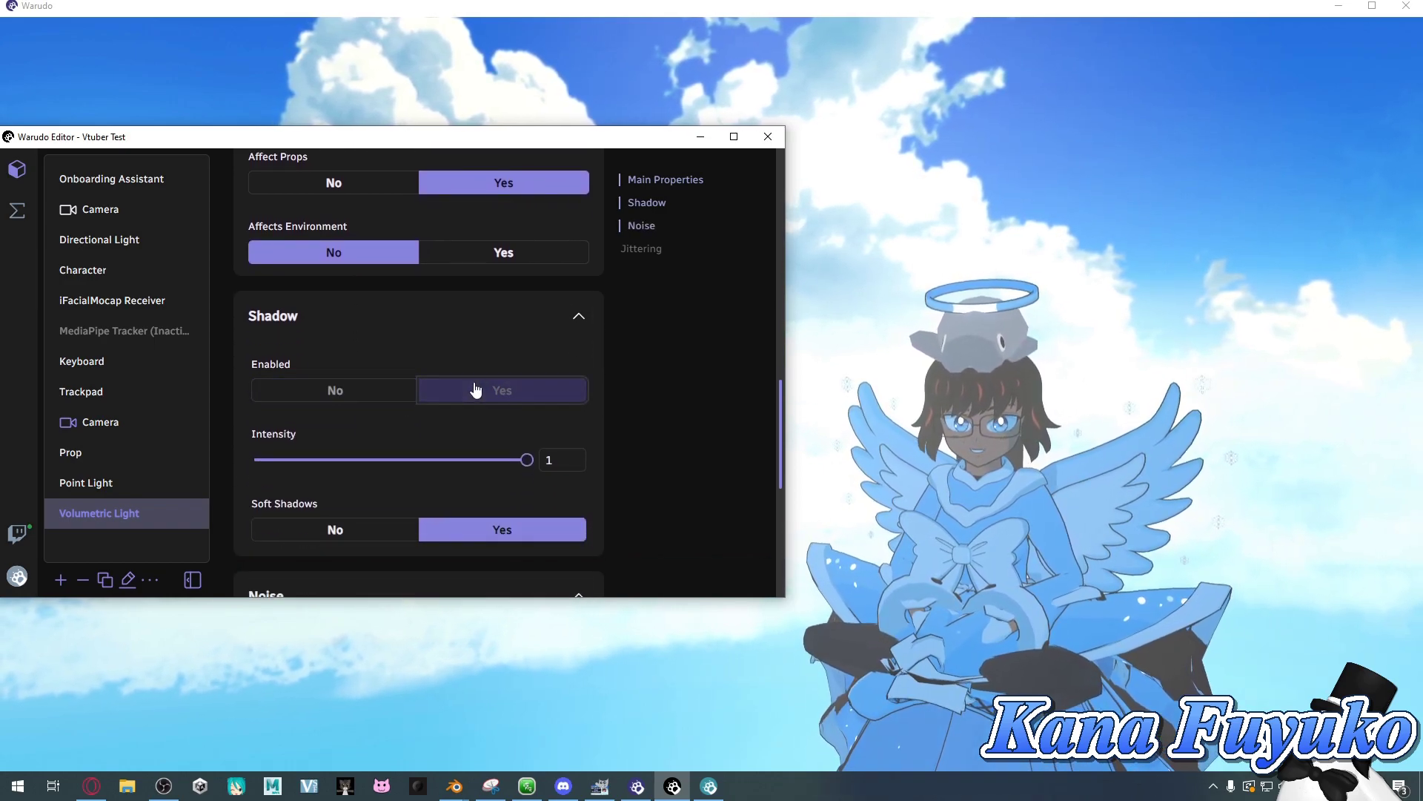
click(356, 390)
- Set noise intensity to 0.42 and enable jittering at about 4.57 intensity
scroll(386, 400, down, 4)
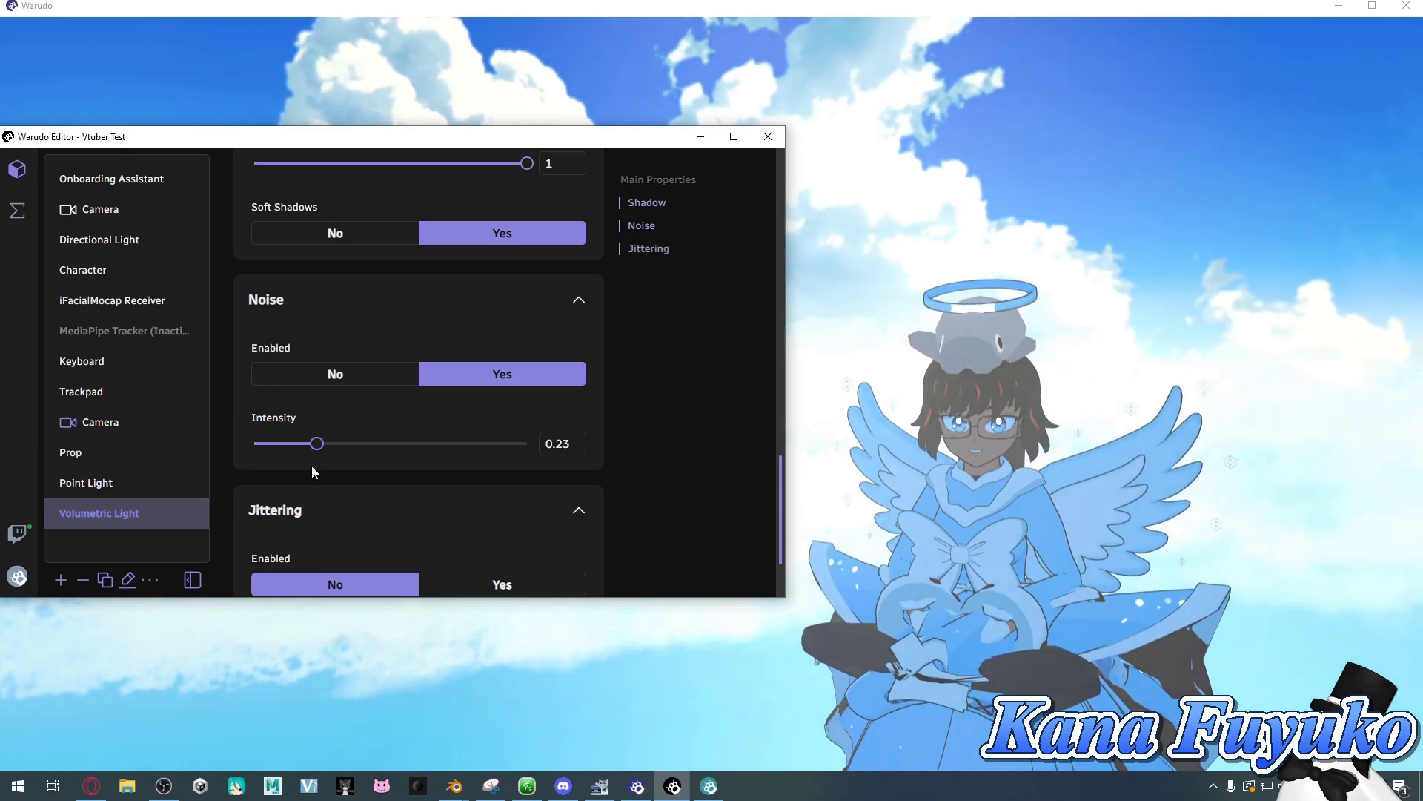
drag(312, 467, 366, 482)
scroll(399, 489, down, 2)
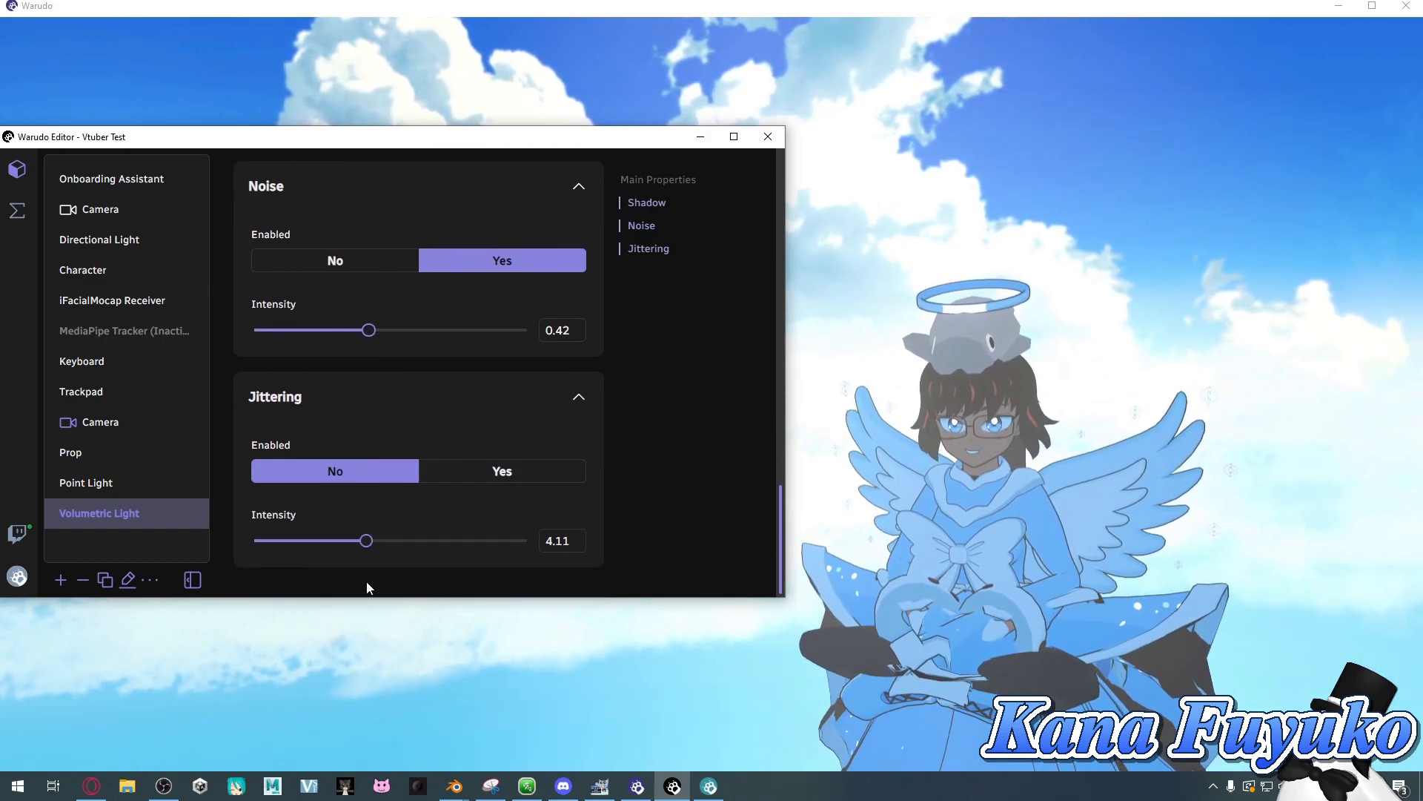
click(462, 481)
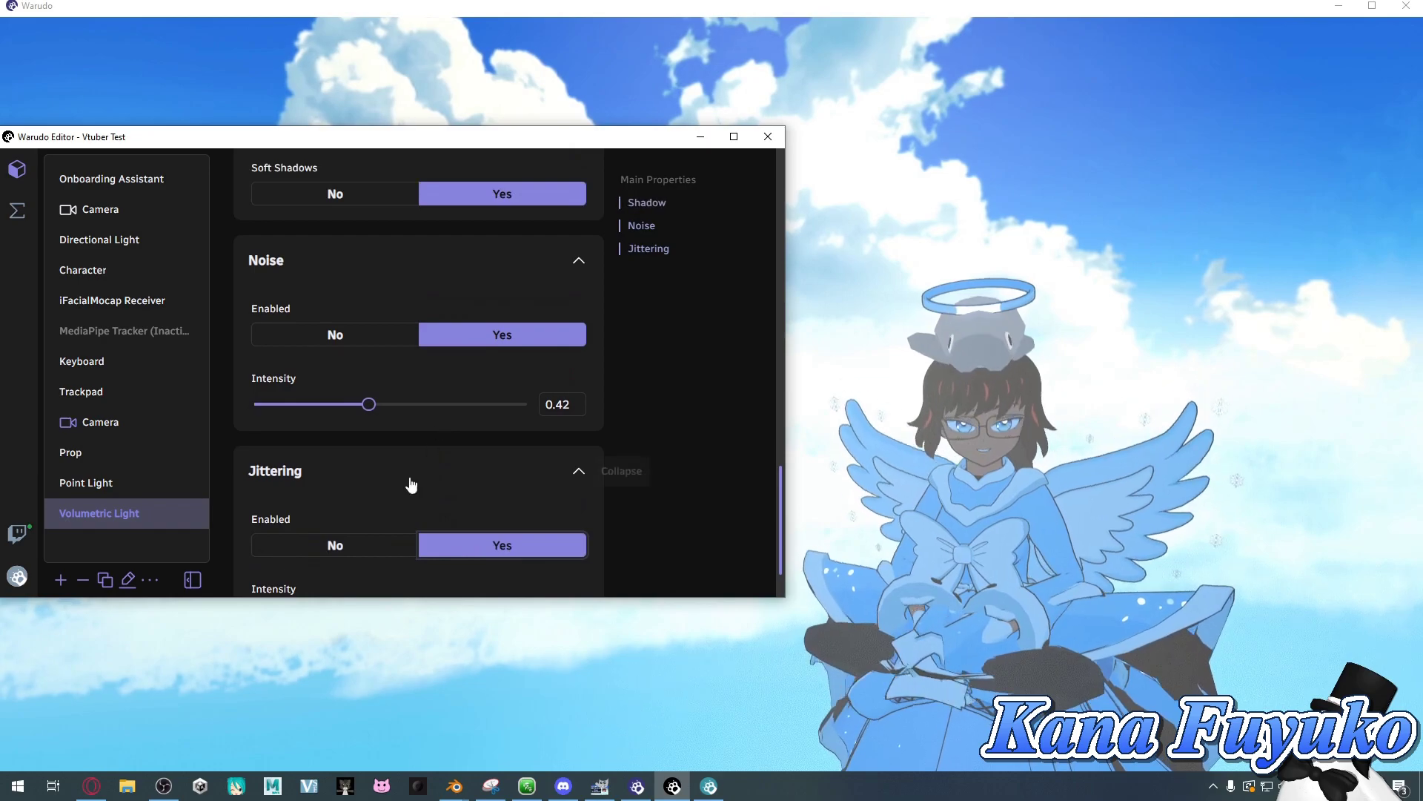
drag(372, 547, 374, 541)
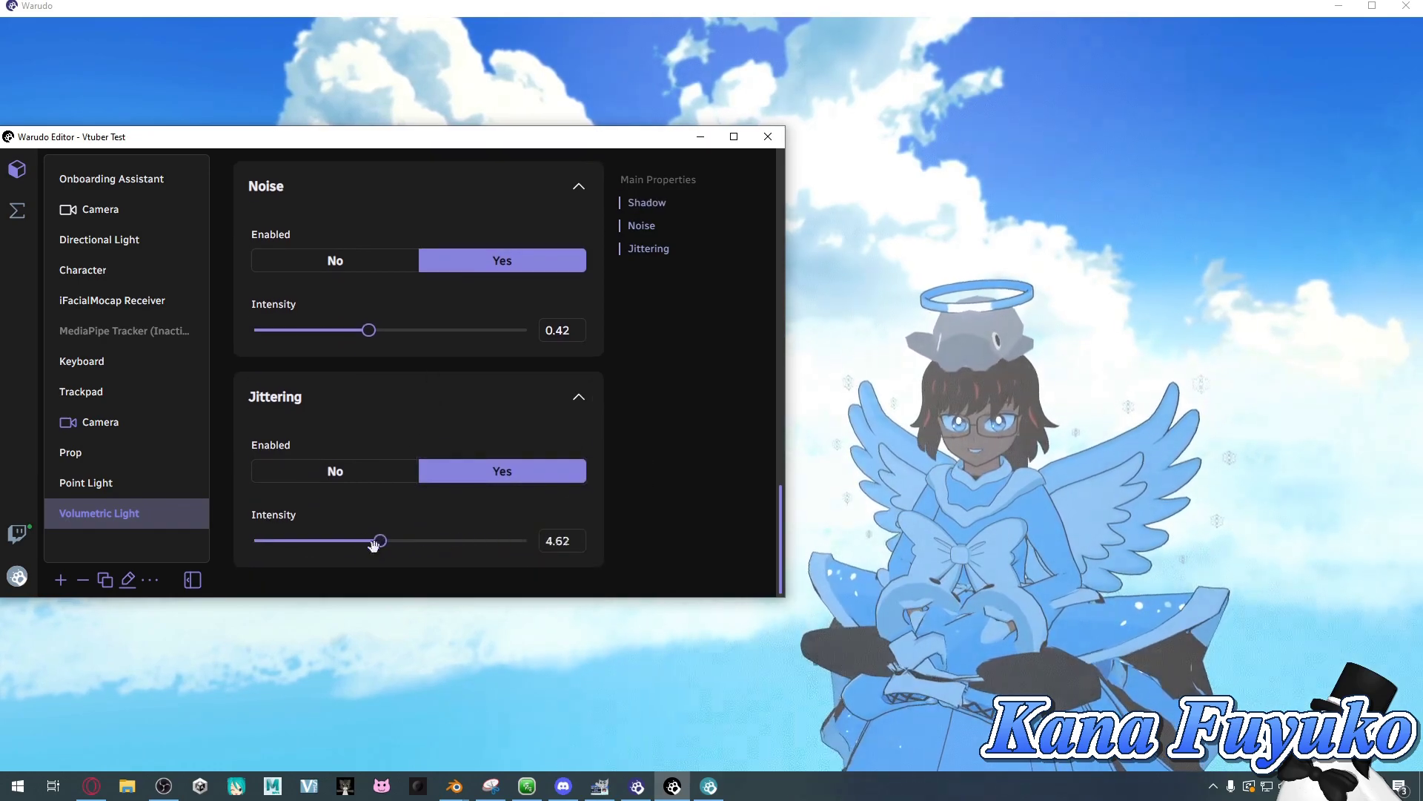
double_click(473, 151)
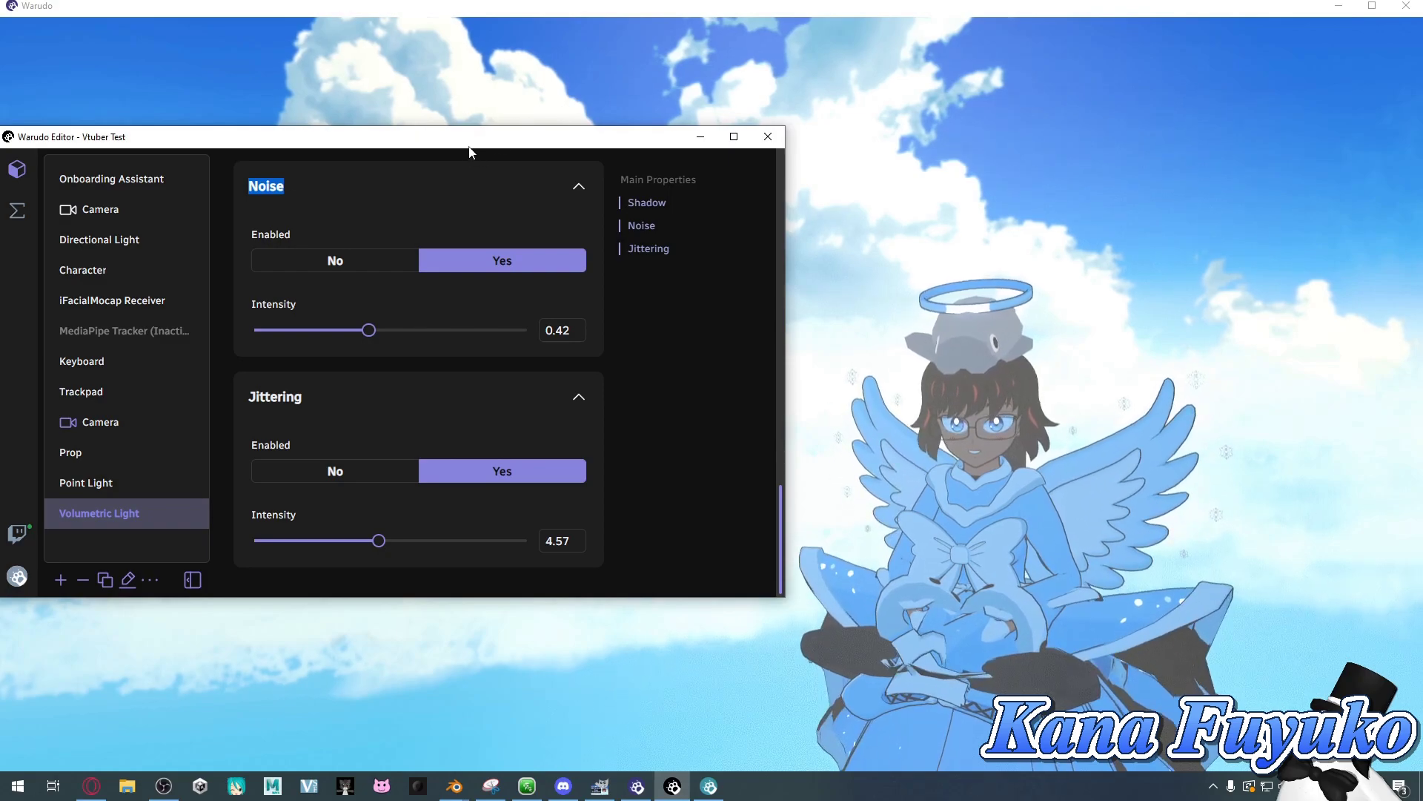
- Move the editor up and right and switch the Point Light back on
drag(468, 147, 550, 100)
click(176, 444)
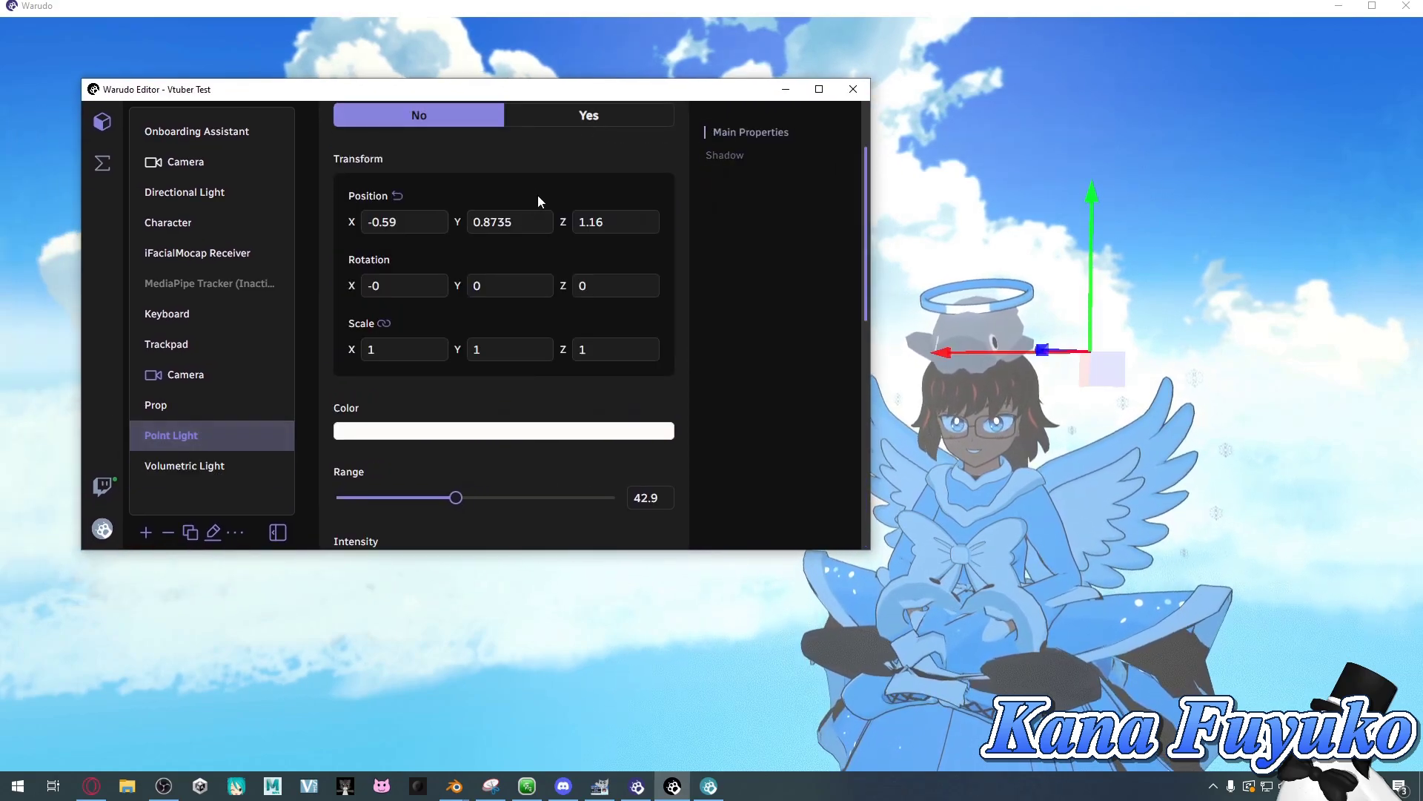
scroll(538, 202, up, 2)
click(589, 228)
- Select the Volumetric Light and lower its intensity to 0.1
click(248, 460)
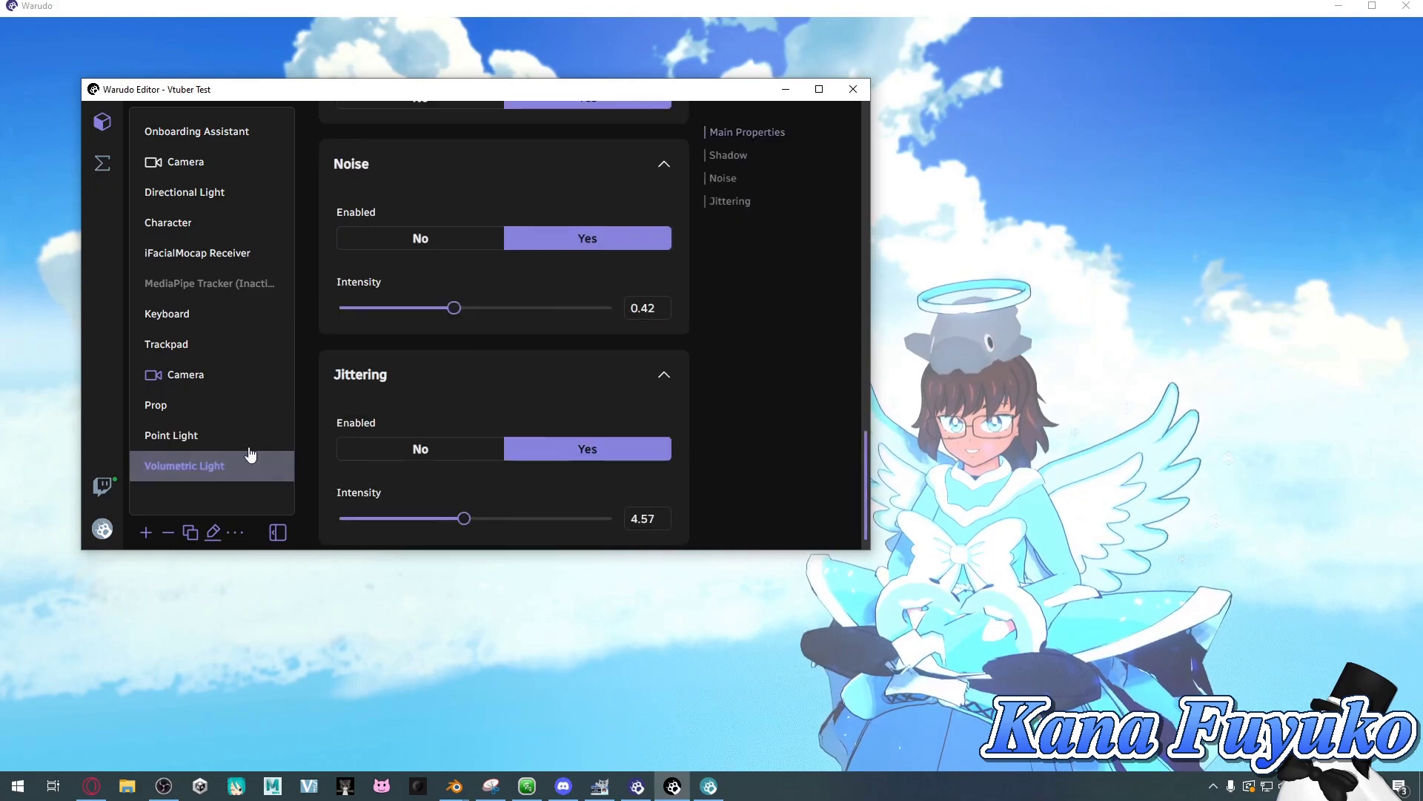
scroll(476, 330, up, 10)
scroll(444, 244, up, 5)
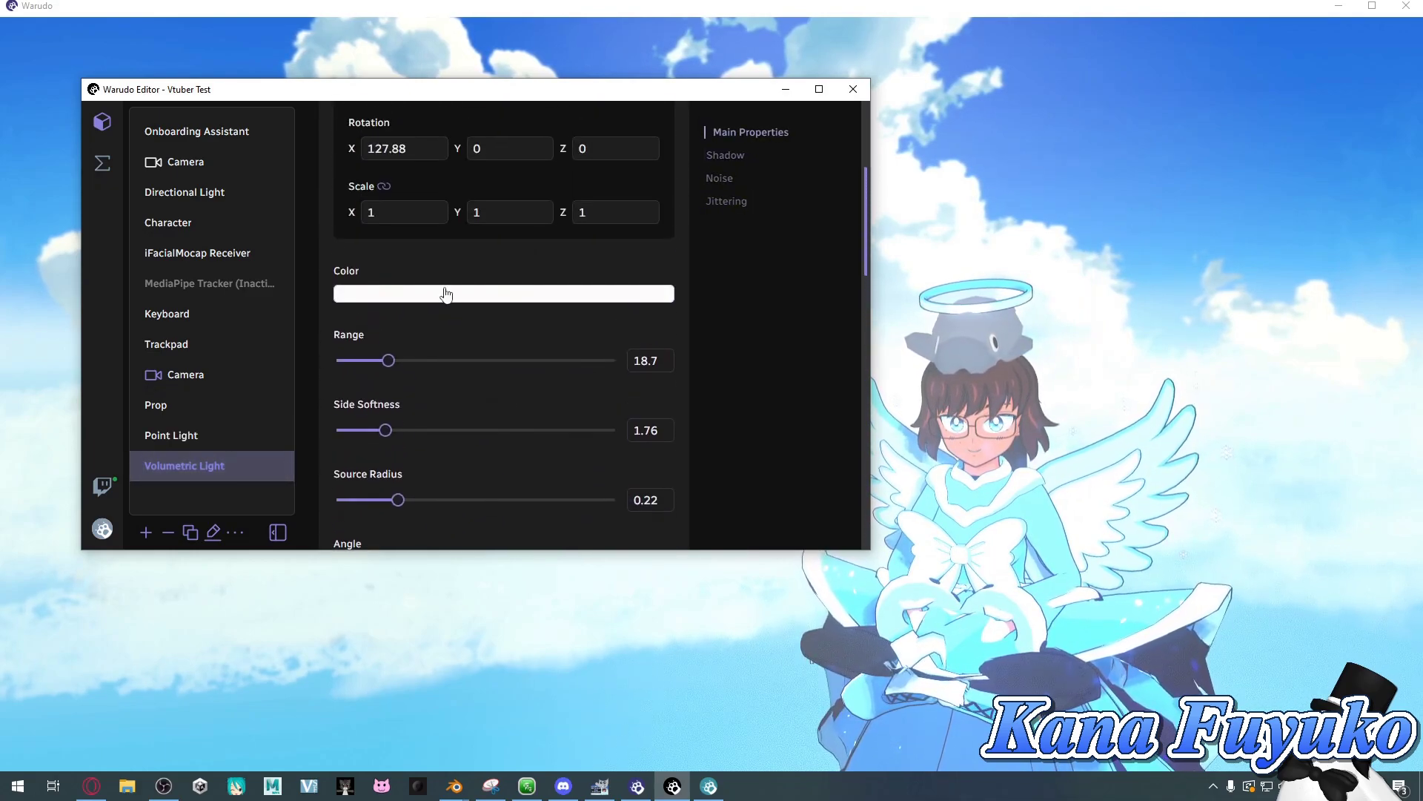
scroll(438, 293, down, 2)
scroll(440, 385, up, 4)
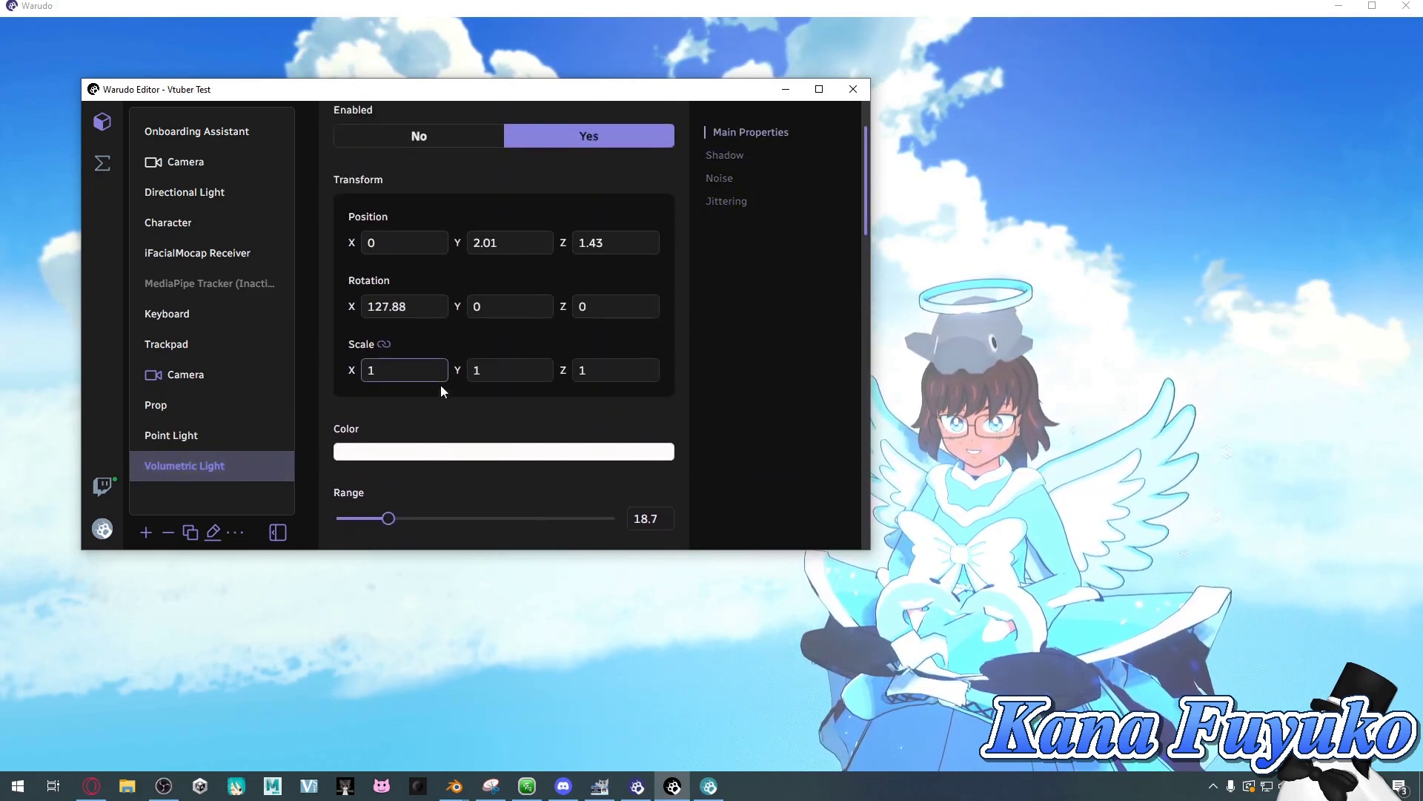
scroll(410, 427, down, 6)
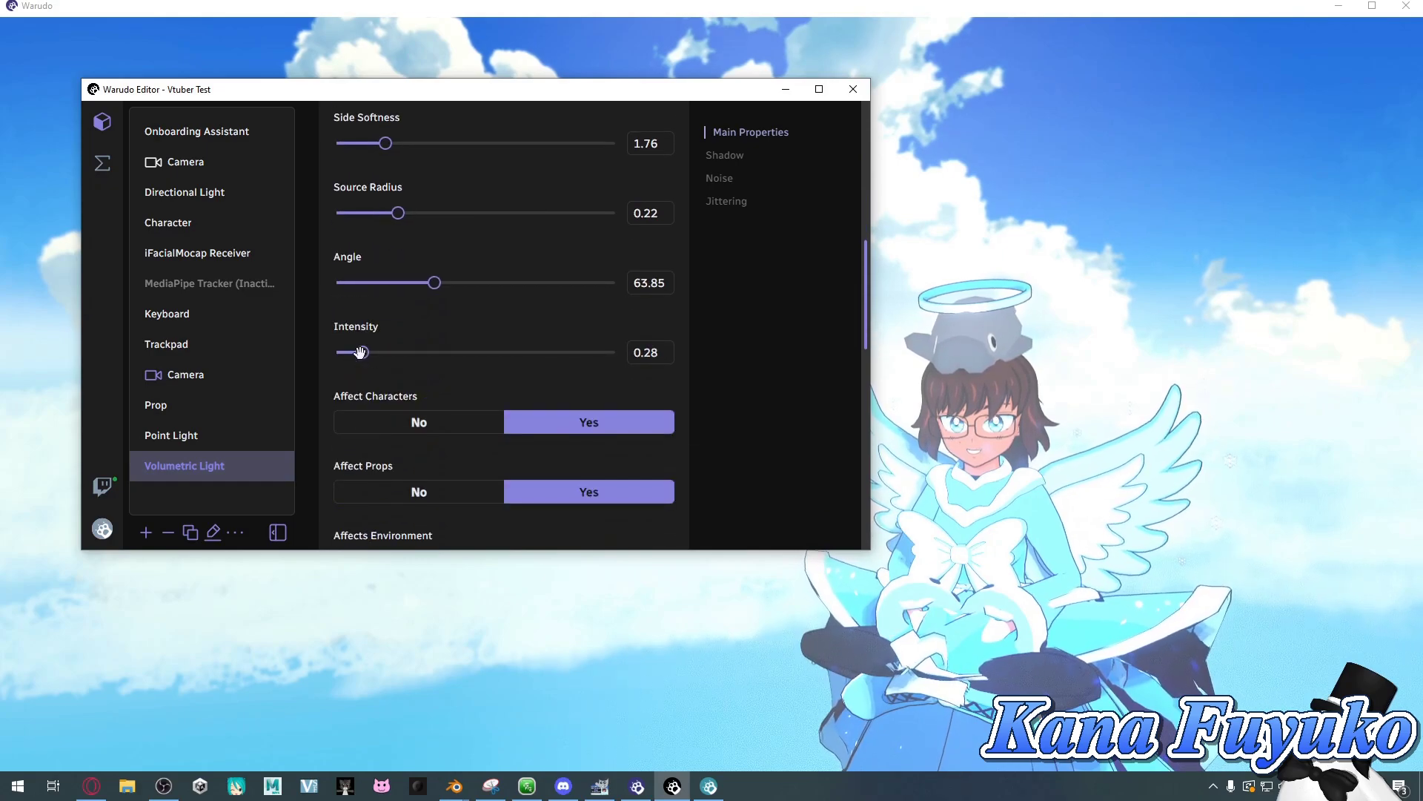
drag(361, 349, 341, 345)
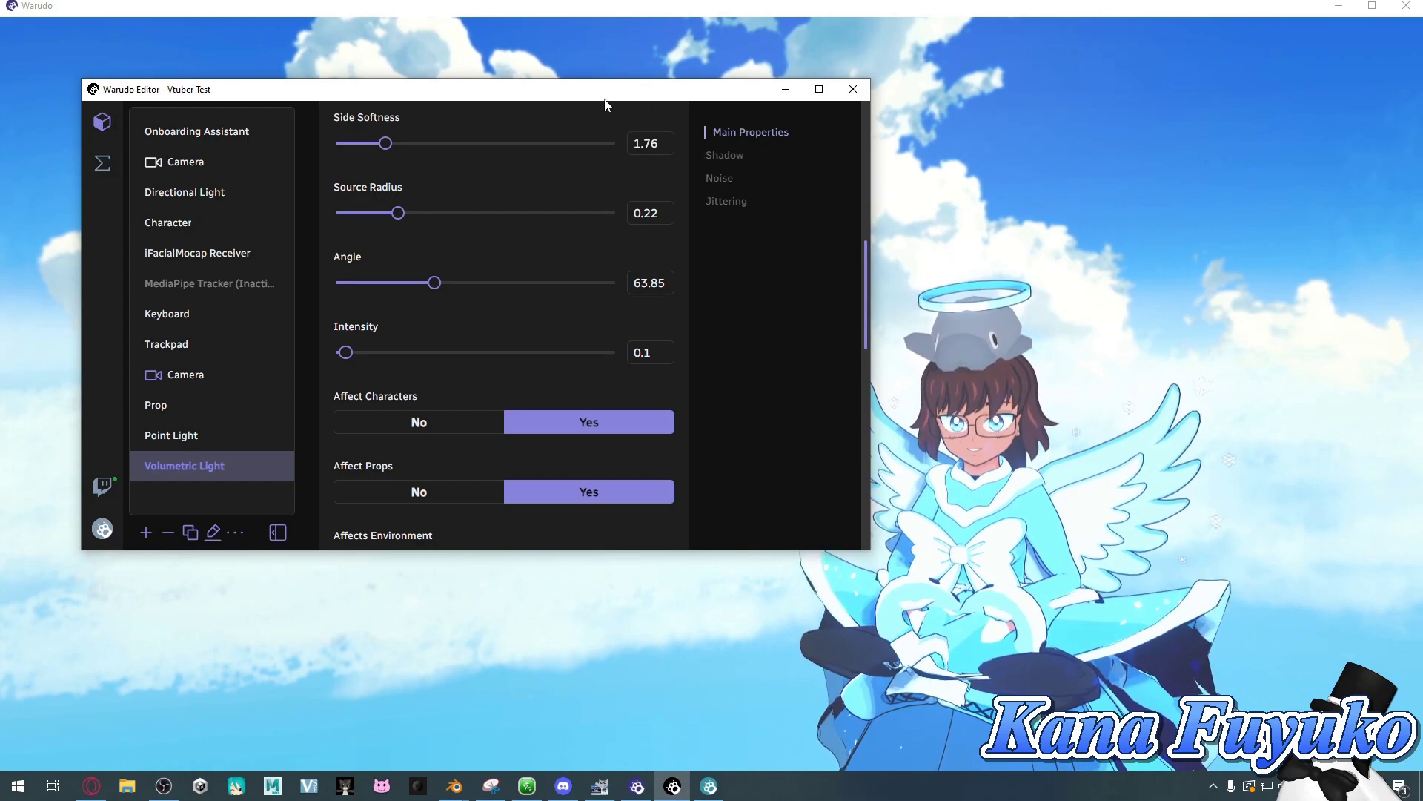
drag(648, 103, 618, 119)
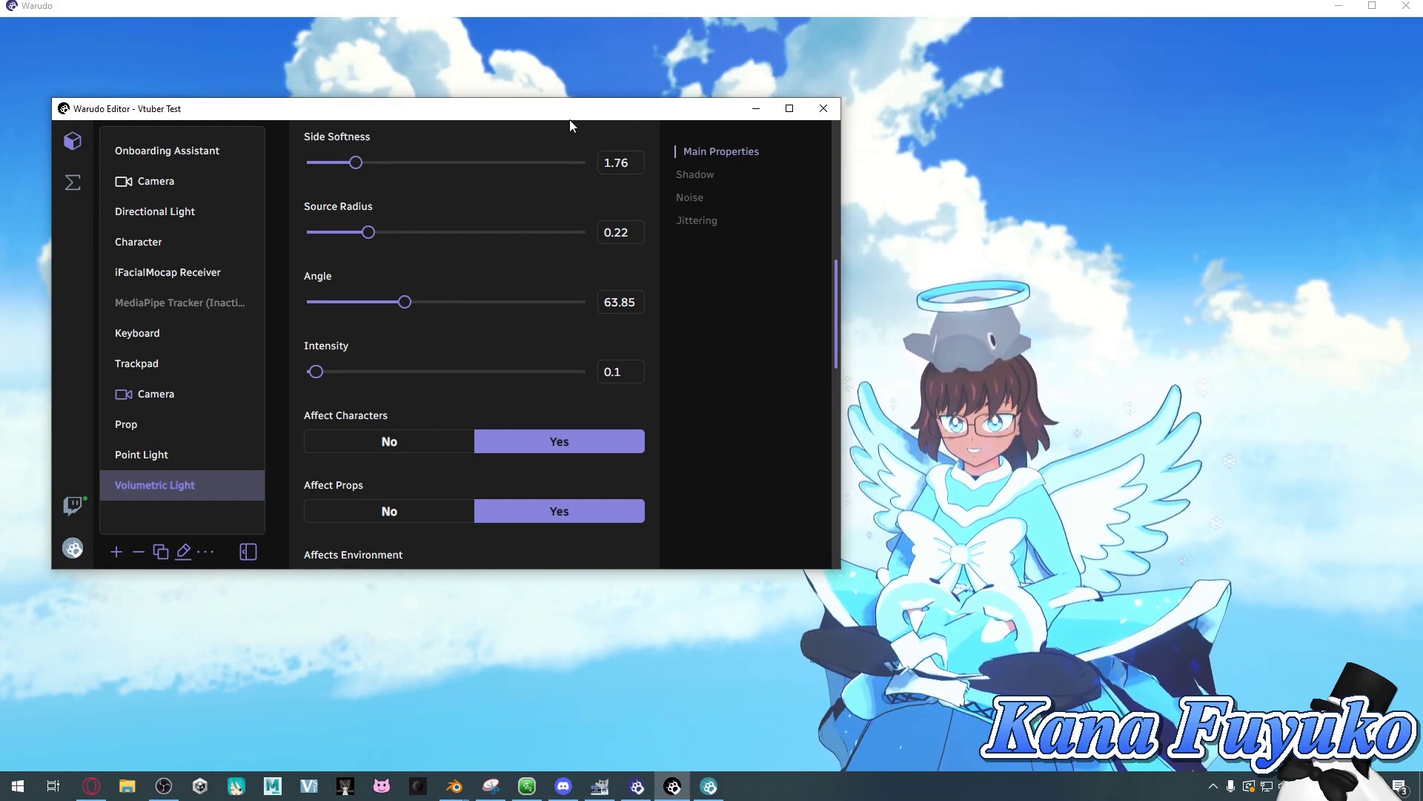
- Switch the Directional Light on, compare it off, then leave it enabled
click(170, 220)
click(563, 240)
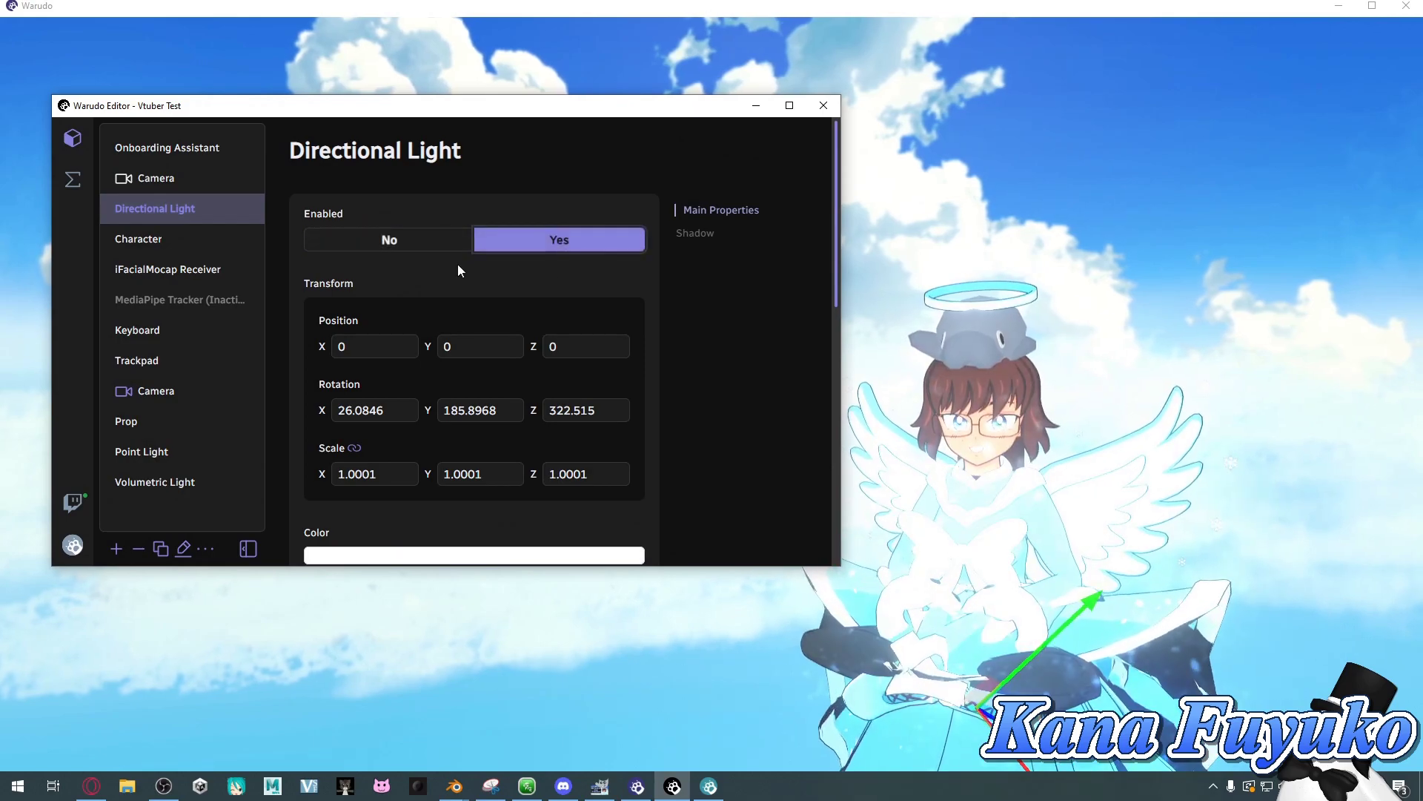
click(407, 240)
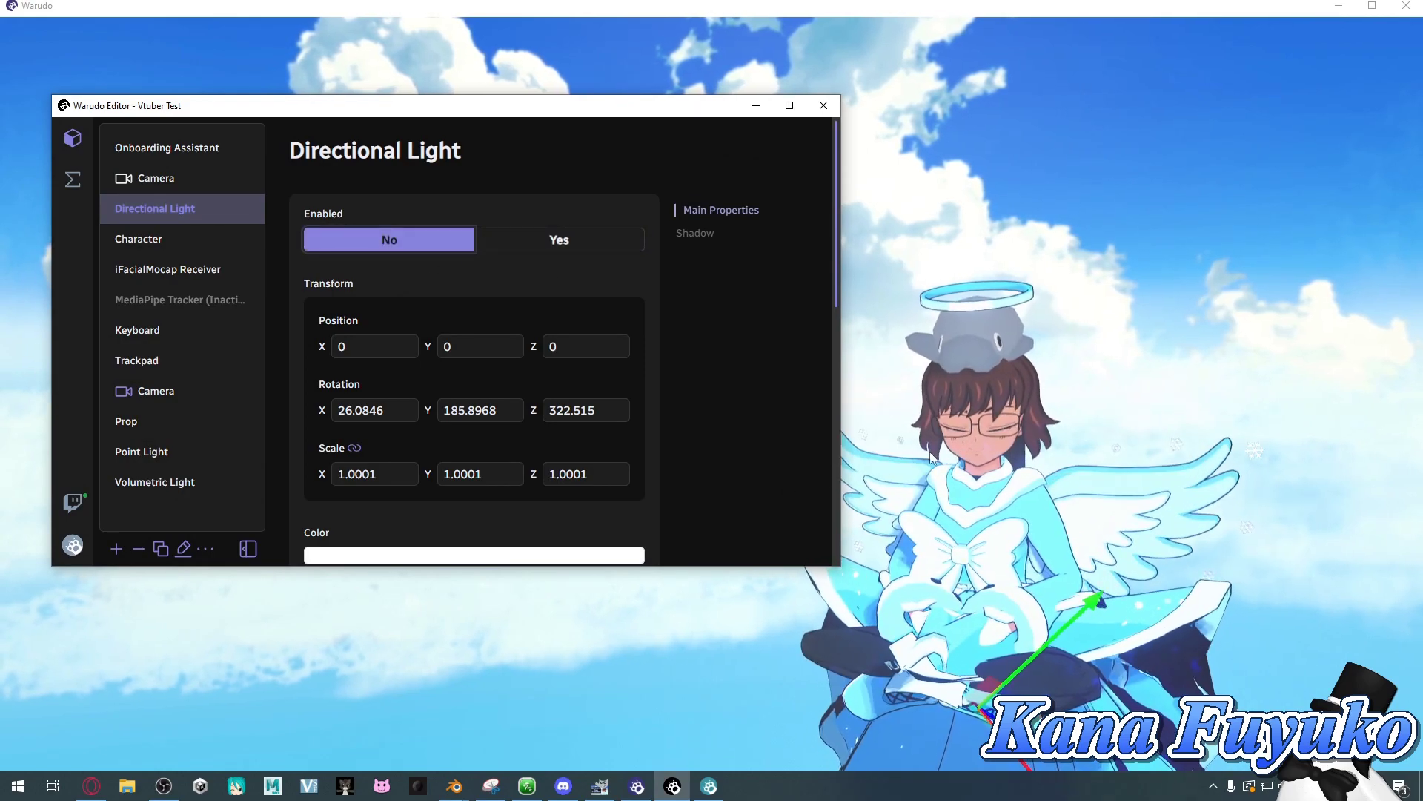
click(553, 239)
- Change the Directional Light colour to blue
scroll(599, 354, down, 5)
click(493, 187)
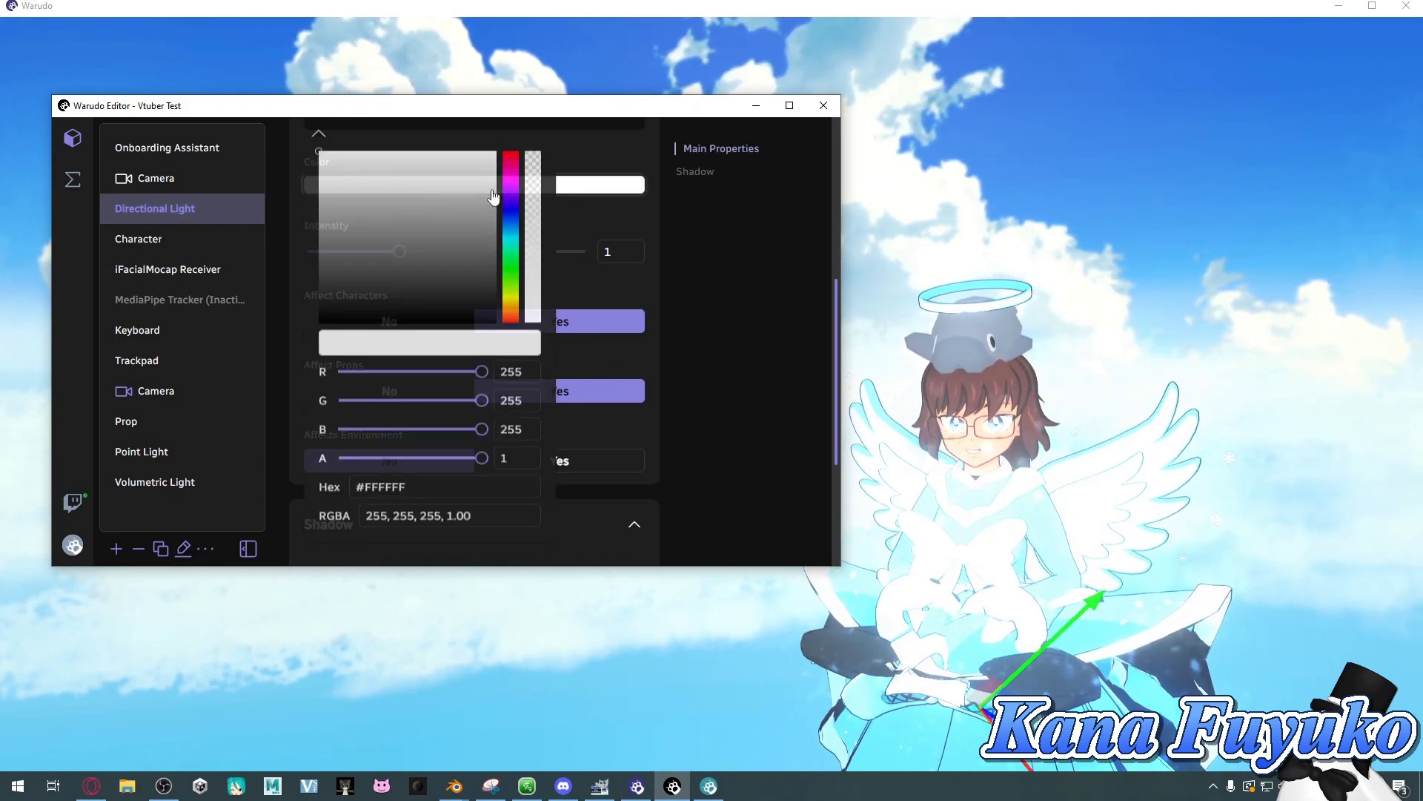
click(512, 225)
click(495, 153)
click(639, 330)
- Try different Shadow Intensity values for the Directional Light
scroll(487, 336, up, 2)
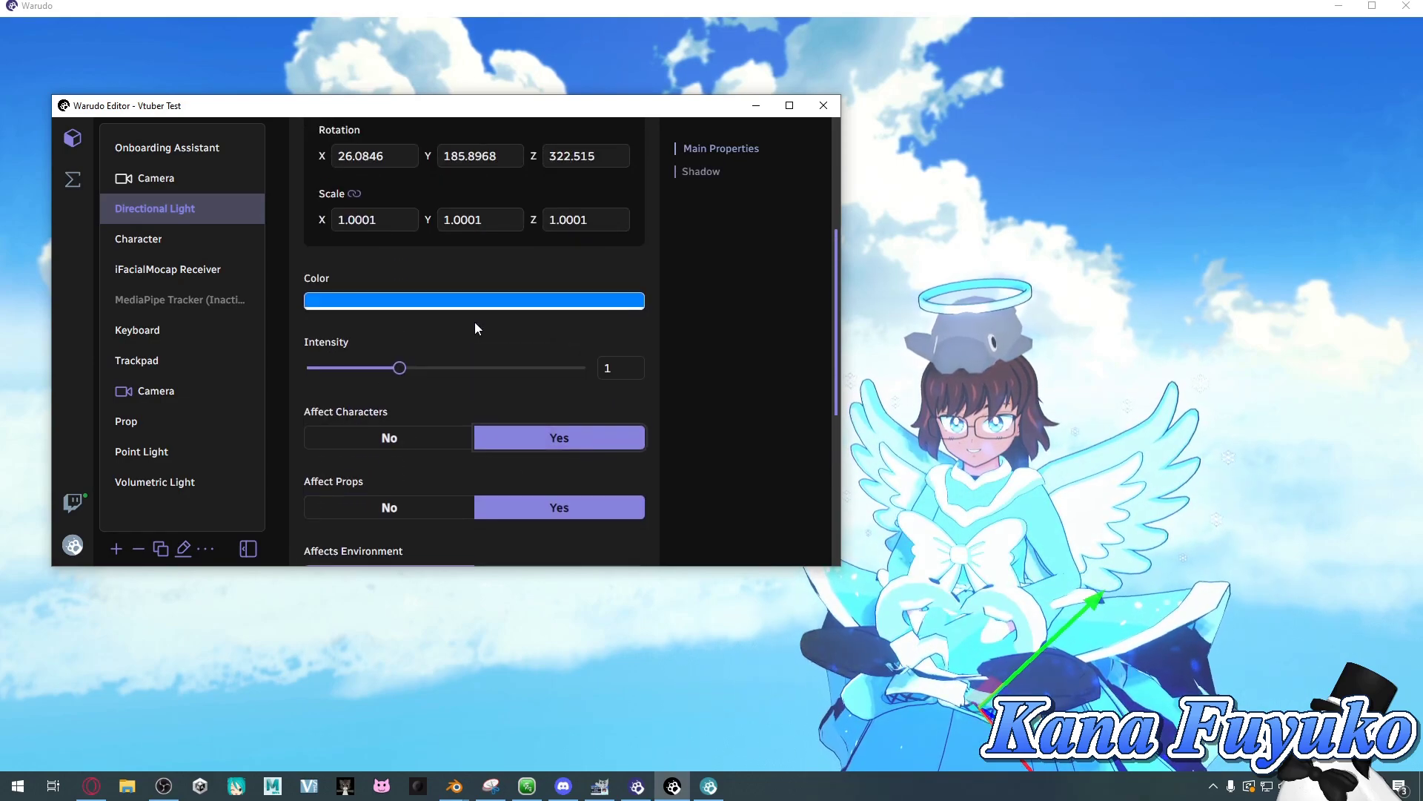
scroll(456, 312, up, 3)
scroll(434, 327, down, 5)
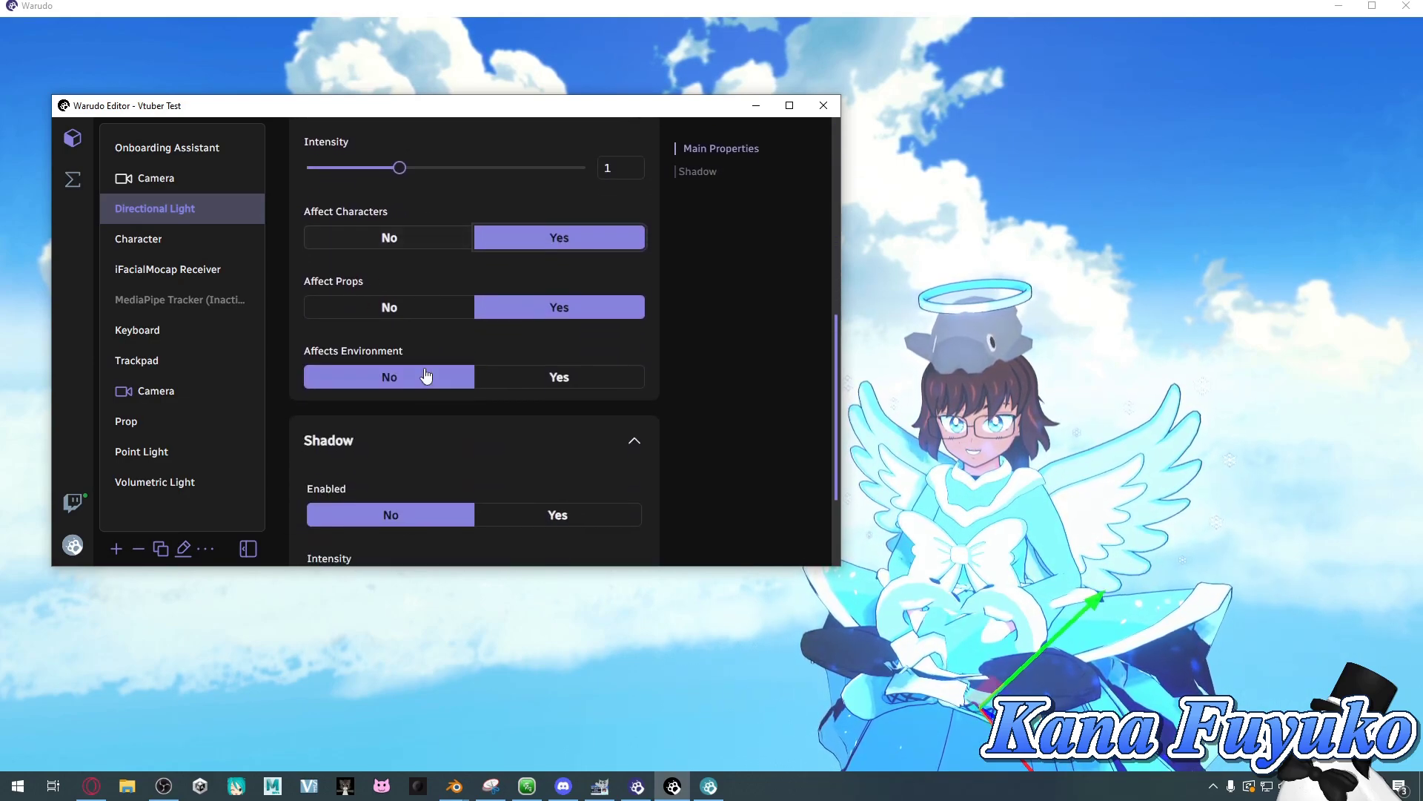
scroll(426, 377, down, 2)
drag(582, 439, 469, 437)
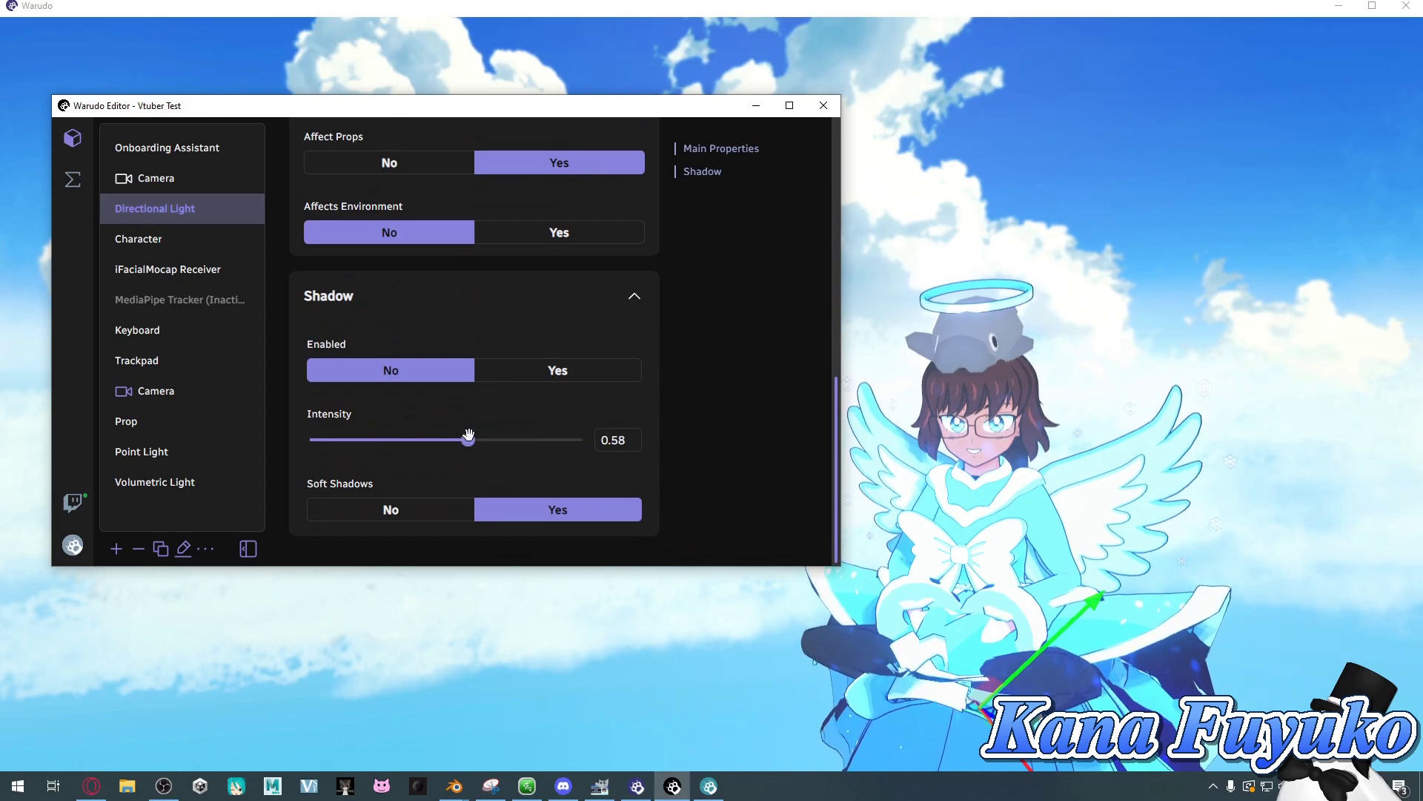
drag(392, 460, 850, 484)
- Lower the Directional Light intensity to about 0.29 and show the full scene view
scroll(636, 316, up, 4)
drag(401, 320, 334, 329)
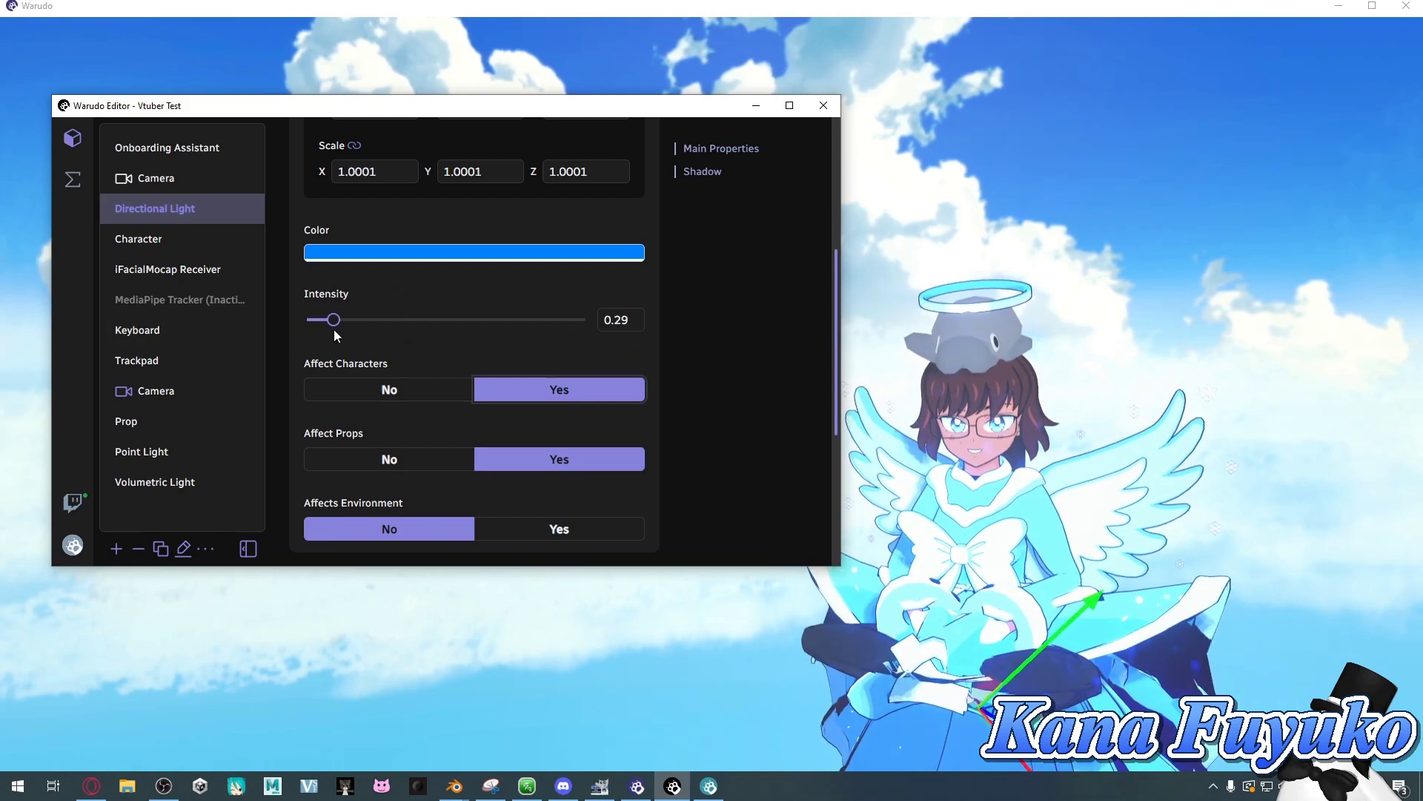
click(1093, 465)
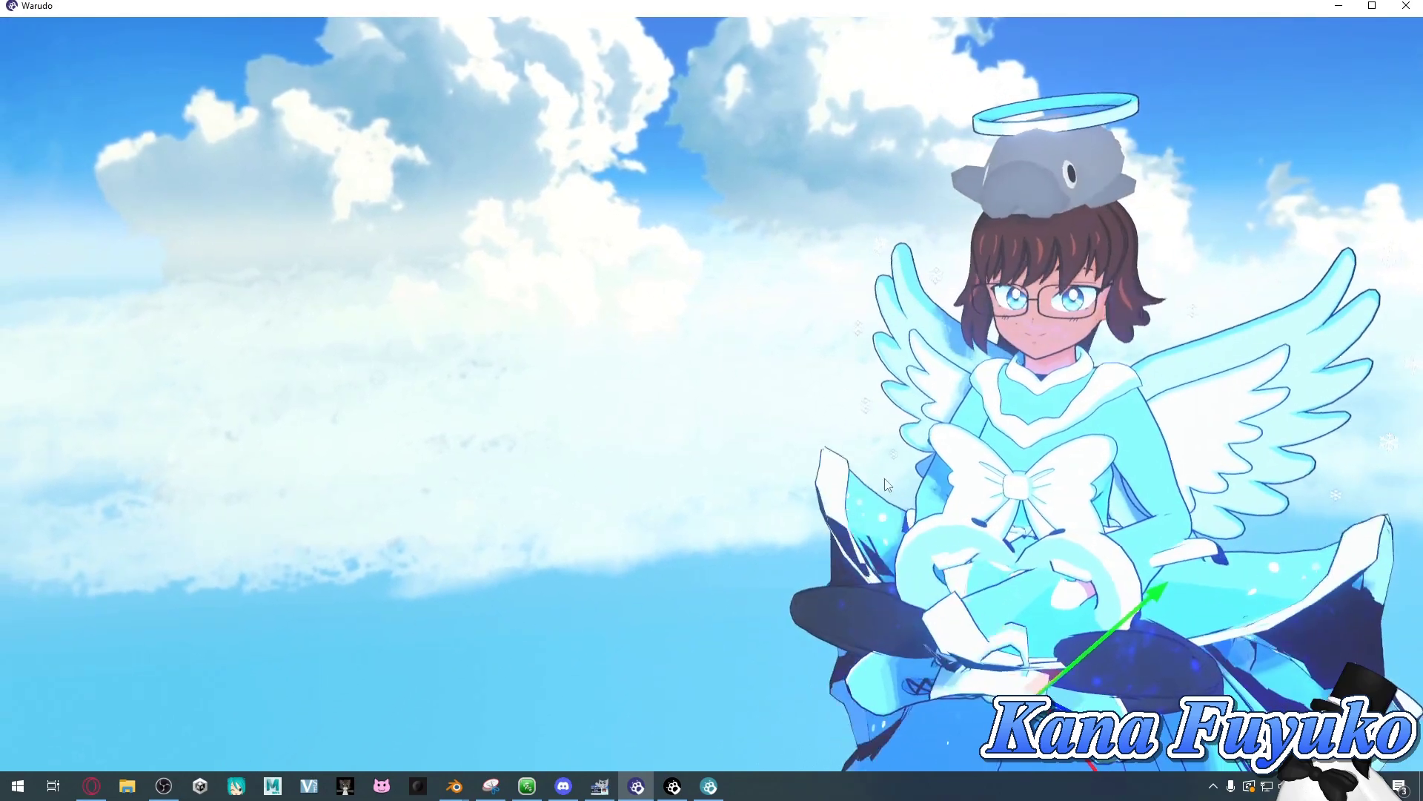
- Bring the editor back over the scene and browse the asset-type list without adding anything
click(673, 786)
drag(393, 105, 404, 120)
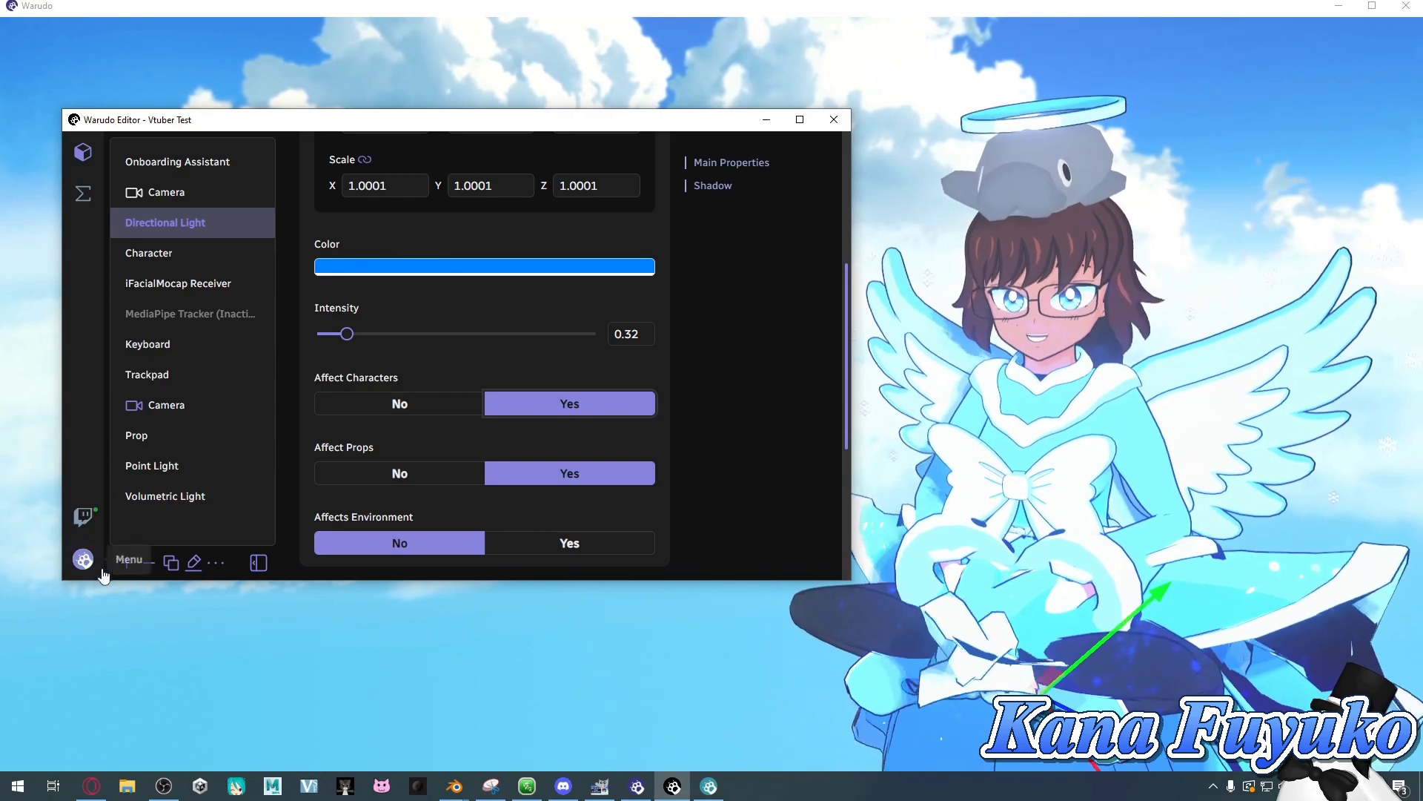
click(128, 564)
scroll(178, 445, down, 8)
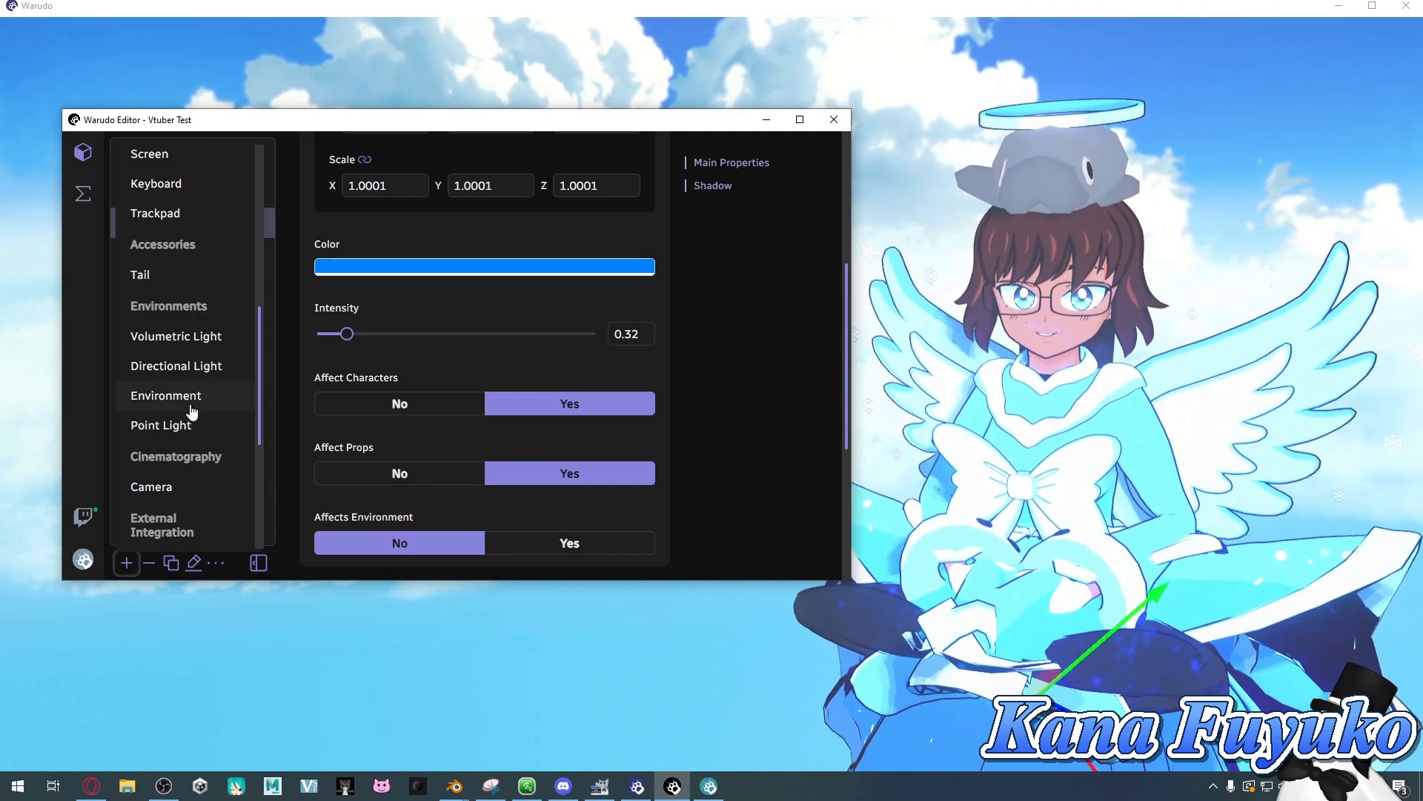
click(701, 354)
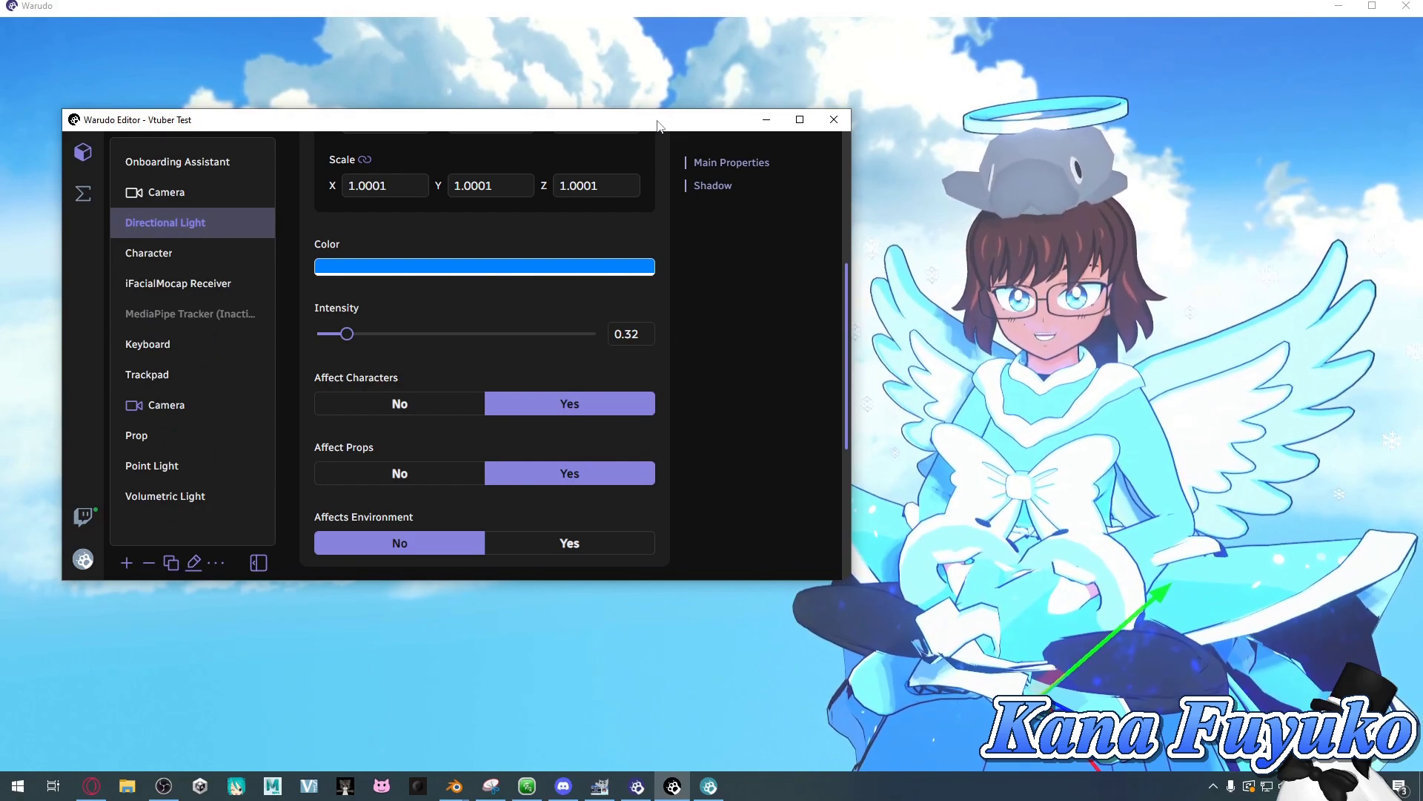
- Reposition the editor window and confirm the Directional Light stays enabled
drag(654, 127, 611, 104)
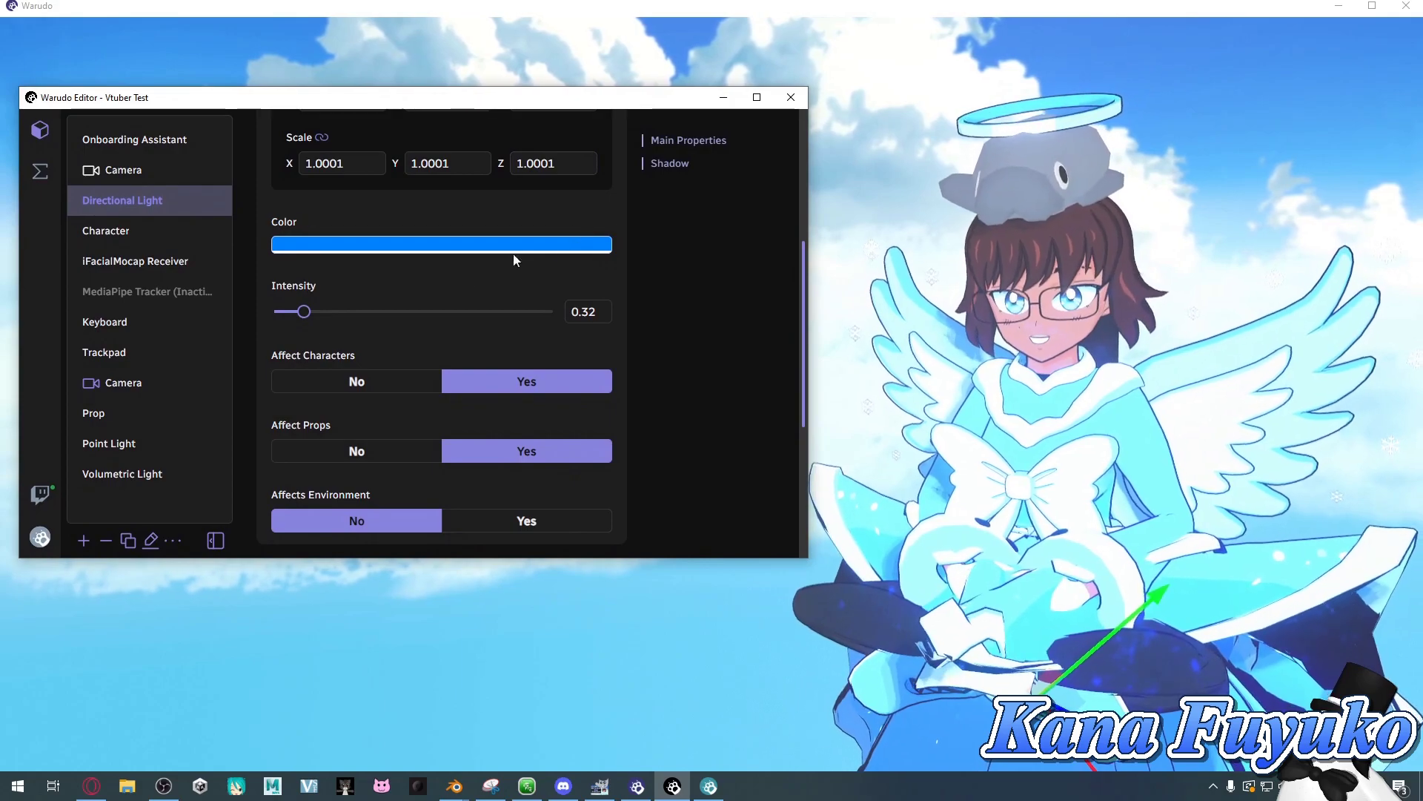
scroll(507, 290, up, 5)
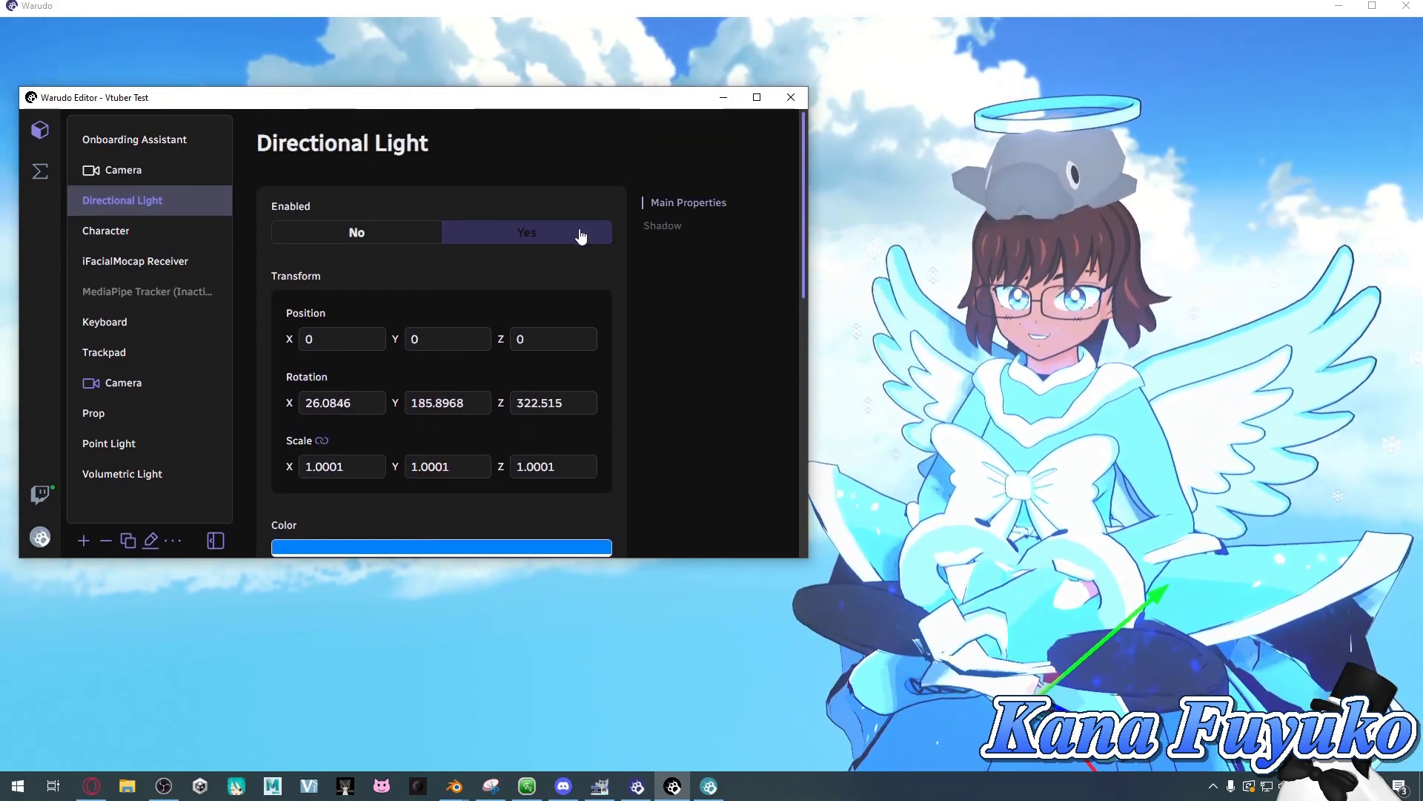
click(575, 238)
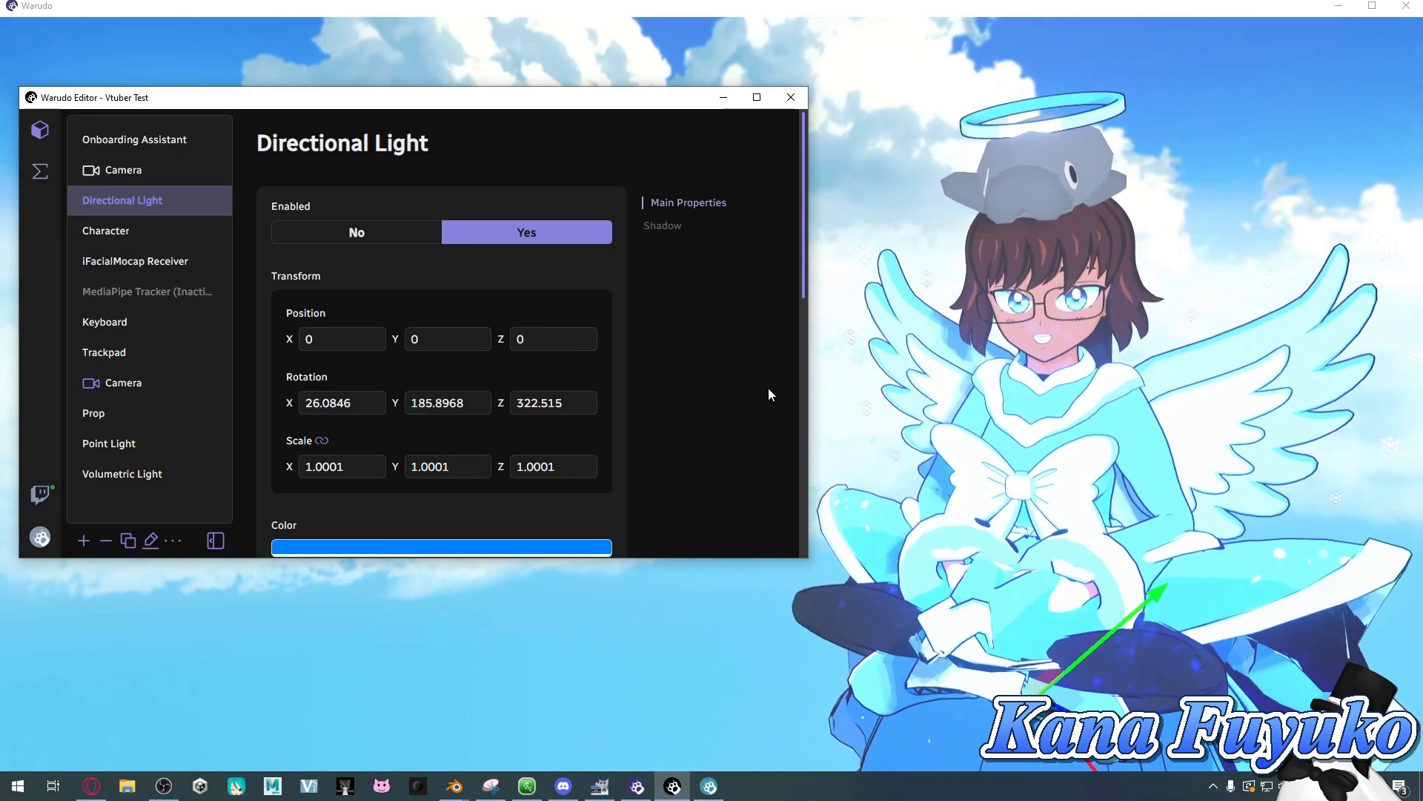
click(123, 169)
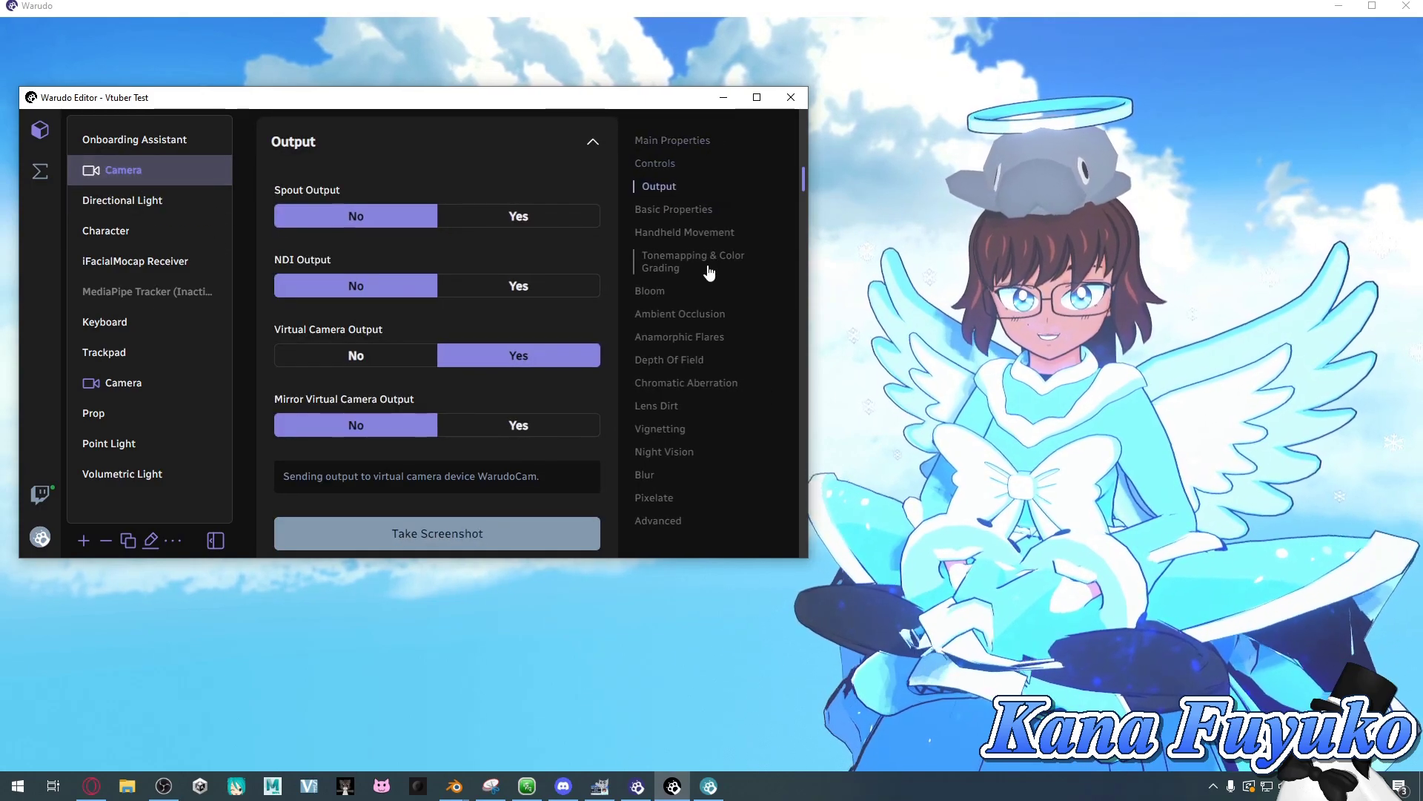
scroll(664, 375, down, 1)
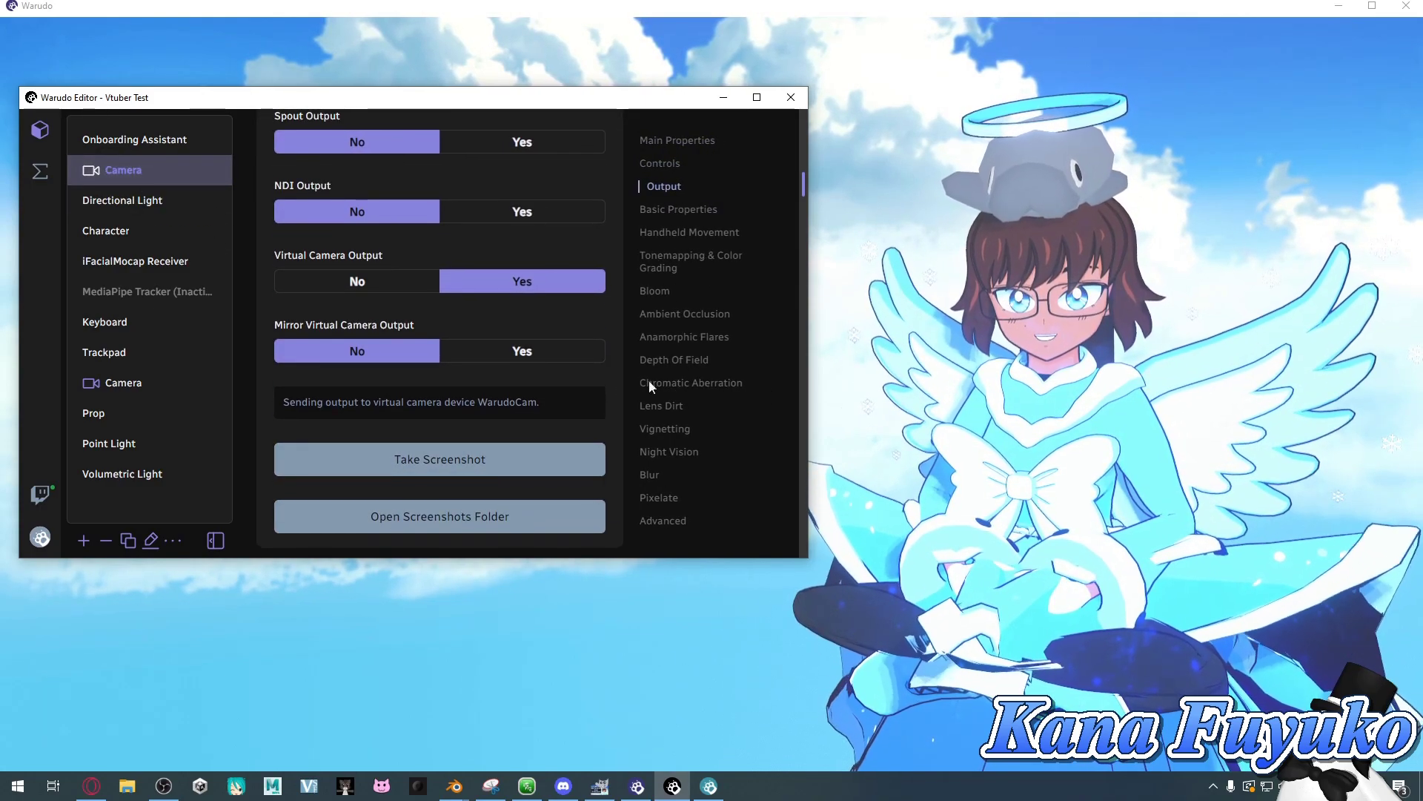